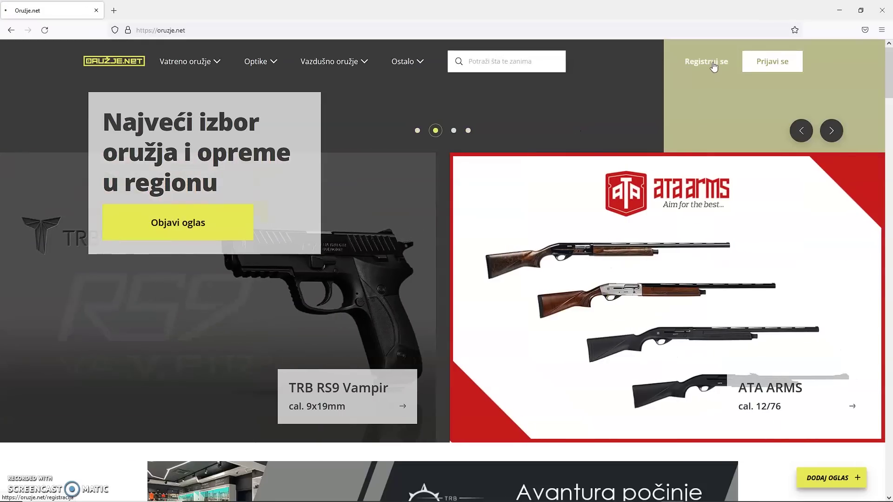
Open the Registruj se page listing the Osnovni and Biznis account packages
{"action": "left_click", "coordinate": [689, 68]}
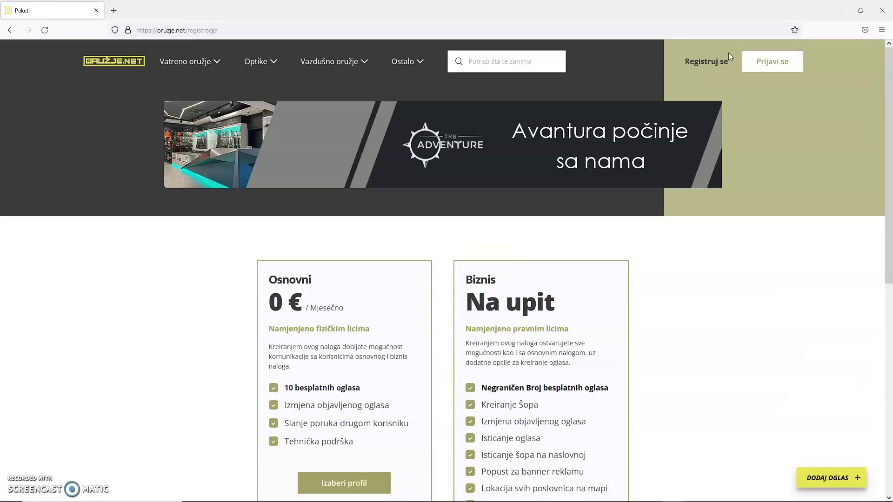
{"action": "scroll", "coordinate": [544, 235], "scroll_direction": "down", "scroll_amount": 2}
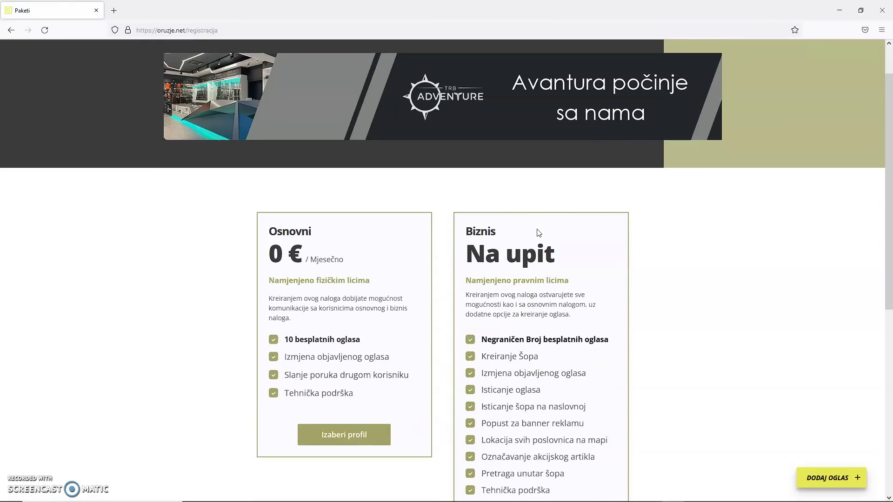
{"action": "scroll", "coordinate": [584, 316], "scroll_direction": "down", "scroll_amount": 1}
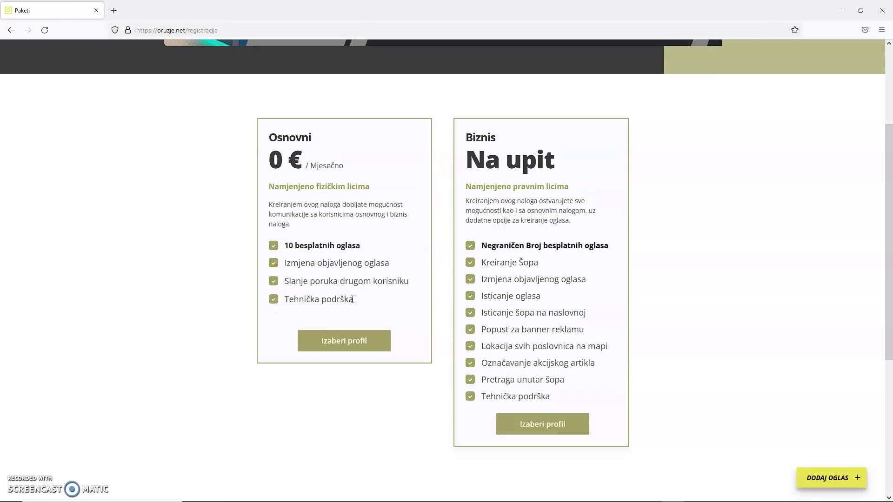
{"action": "scroll", "coordinate": [352, 300], "scroll_direction": "up", "scroll_amount": 3}
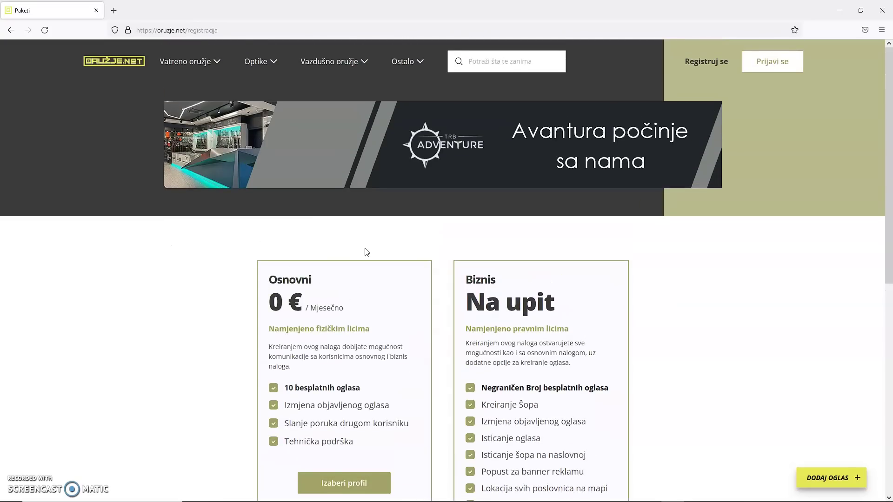
{"action": "scroll", "coordinate": [368, 253], "scroll_direction": "down", "scroll_amount": 2}
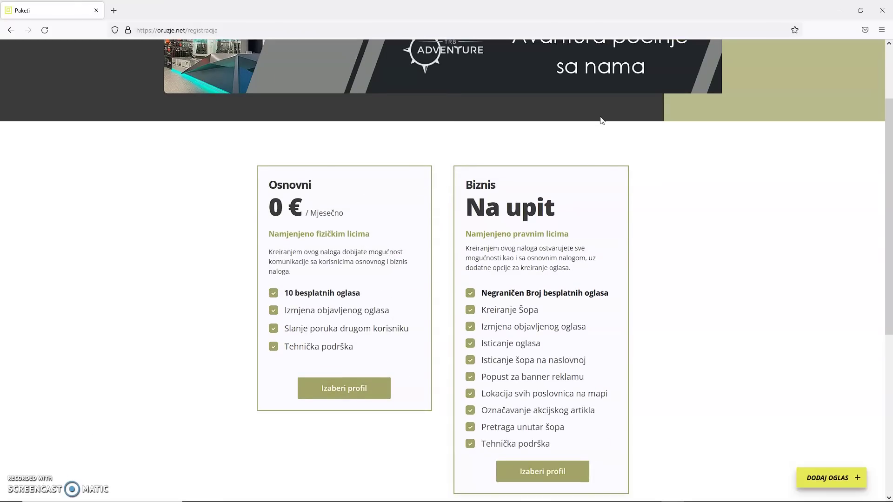
{"action": "scroll", "coordinate": [633, 229], "scroll_direction": "up", "scroll_amount": 2}
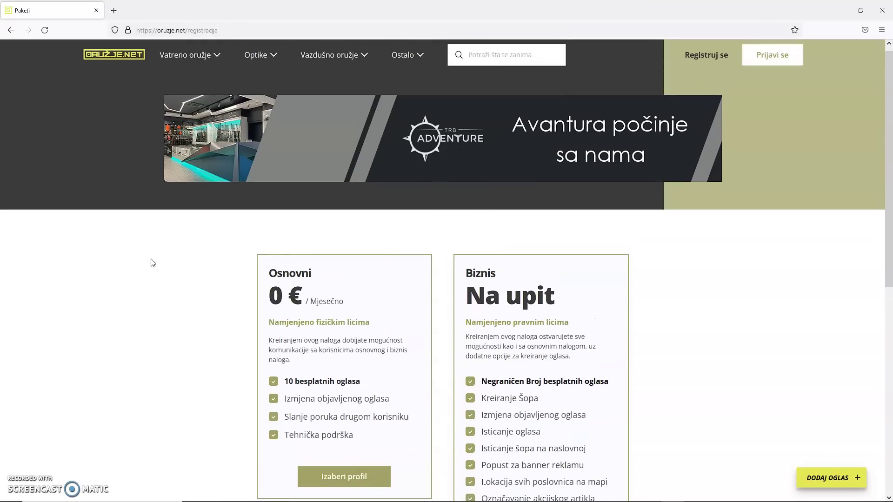
{"action": "scroll", "coordinate": [163, 298], "scroll_direction": "down", "scroll_amount": 1}
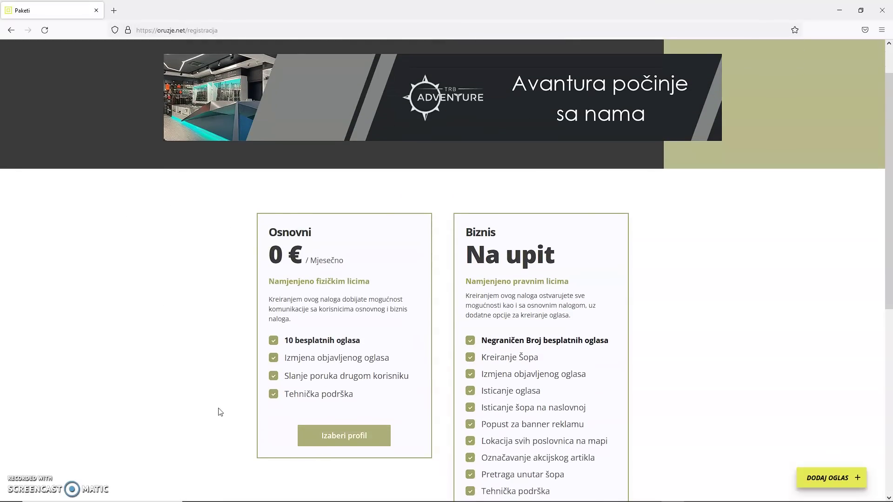
{"action": "scroll", "coordinate": [325, 275], "scroll_direction": "down", "scroll_amount": 2}
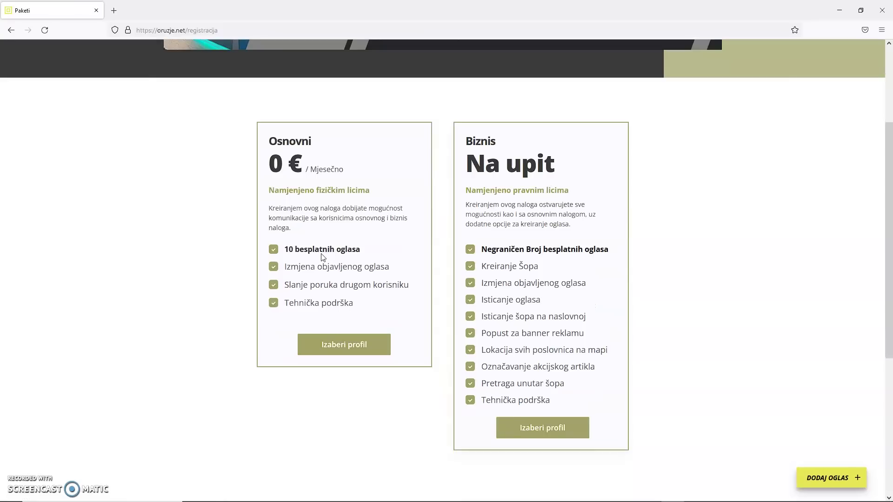
Choose the free Osnovni package and enter the full name and birth year 1960
{"action": "left_click", "coordinate": [348, 345]}
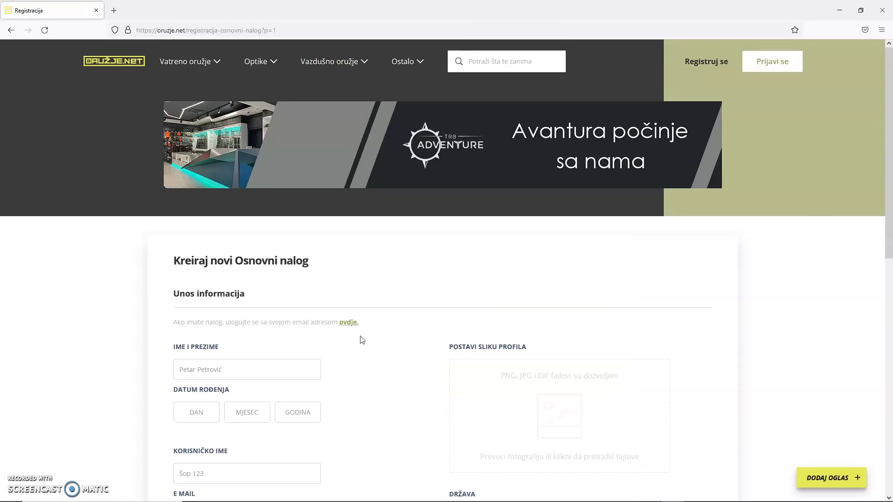
{"action": "scroll", "coordinate": [352, 344], "scroll_direction": "down", "scroll_amount": 1}
{"action": "scroll", "coordinate": [279, 279], "scroll_direction": "down", "scroll_amount": 2}
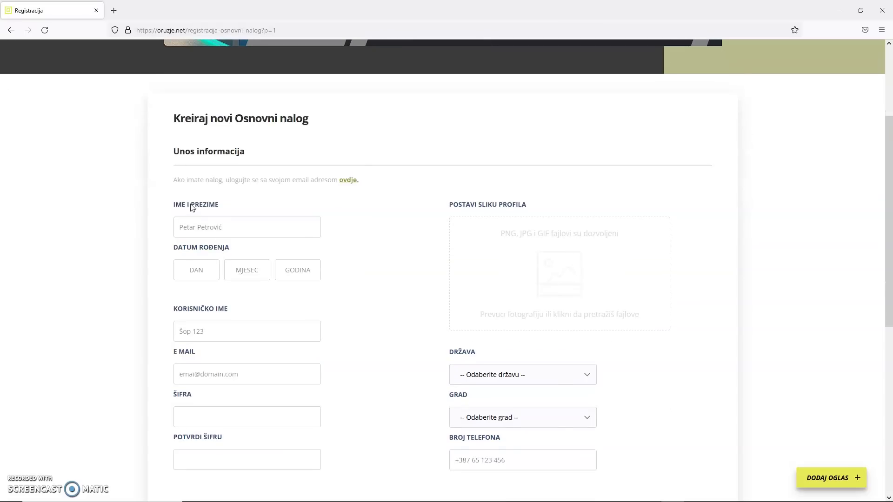
{"action": "left_click", "coordinate": [227, 227]}
{"action": "type", "text": "Darko"}
{"action": "type", "text": " Darko"}
{"action": "type", "text": "12"}
{"action": "type", "text": "1"}
{"action": "type", "text": "2"}
{"action": "left_click", "coordinate": [298, 270]}
{"action": "type", "text": "1960"}
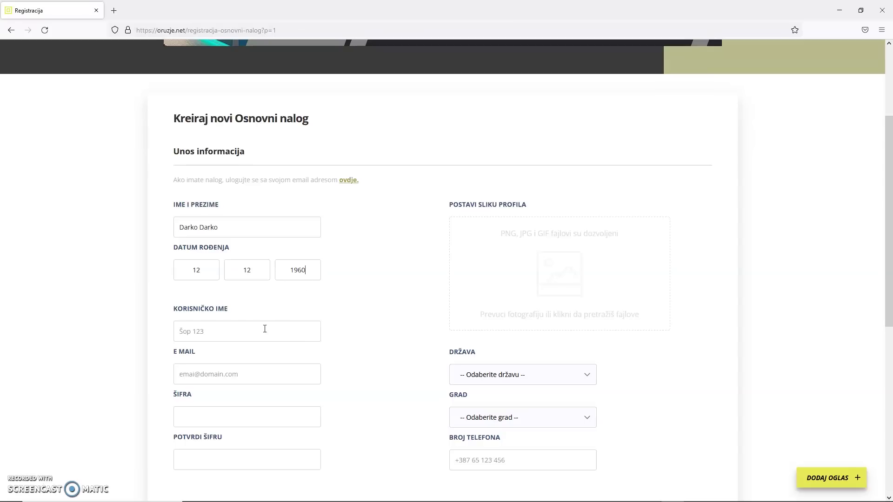
Fill in the account username and the contact's e-mail address
{"action": "left_click", "coordinate": [221, 336]}
{"action": "type", "text": "darko123"}
{"action": "scroll", "coordinate": [223, 333], "scroll_direction": "down", "scroll_amount": 1}
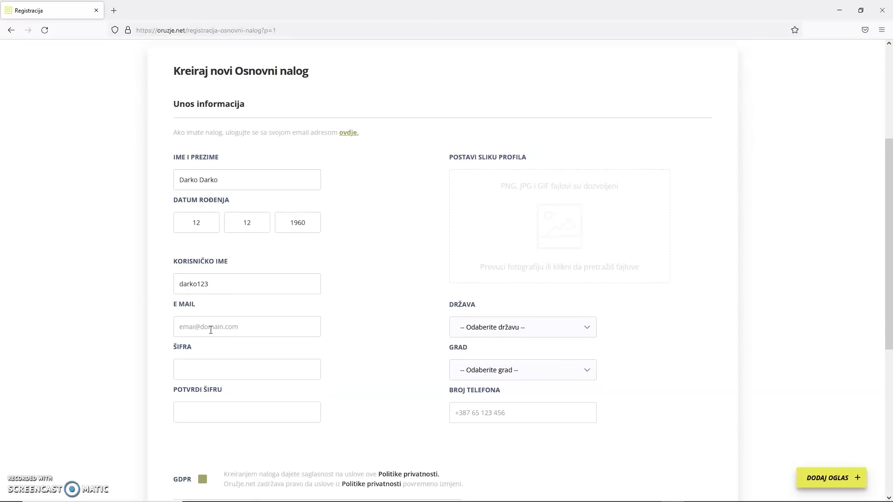
Type the account password and repeat it in Potvrdi šifru
{"action": "left_click", "coordinate": [237, 378]}
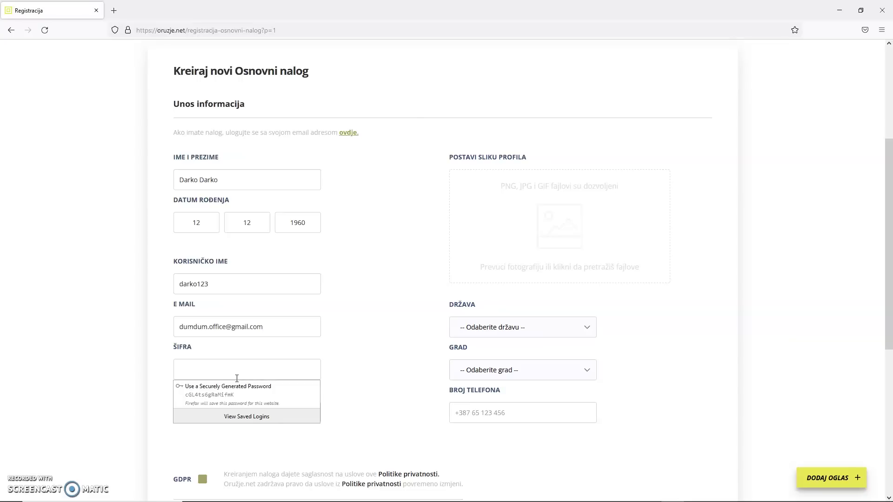
{"action": "left_click", "coordinate": [243, 365]}
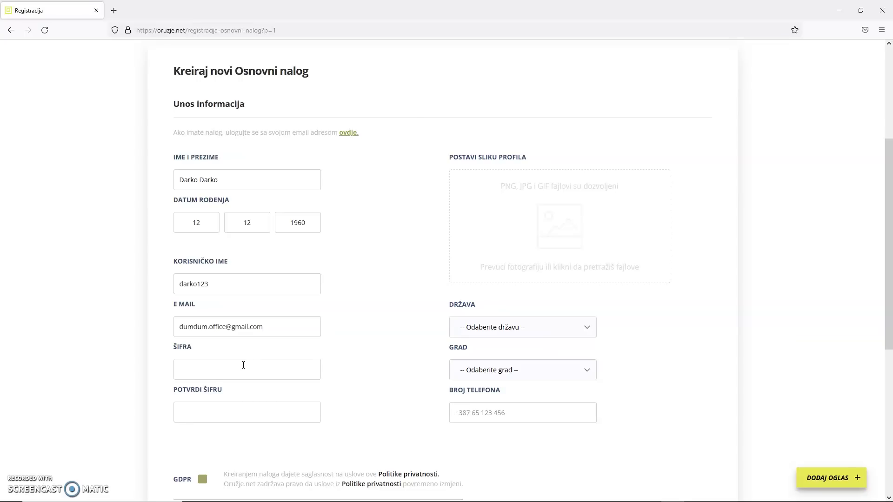
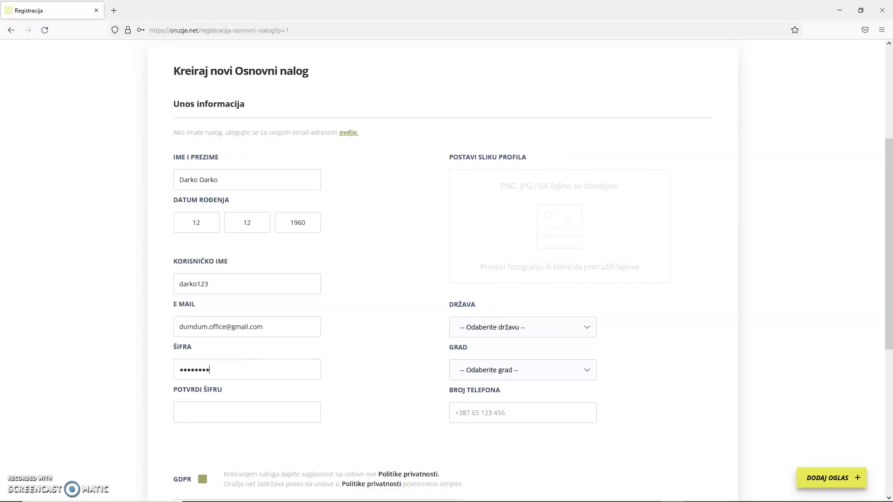
{"action": "left_click", "coordinate": [219, 409]}
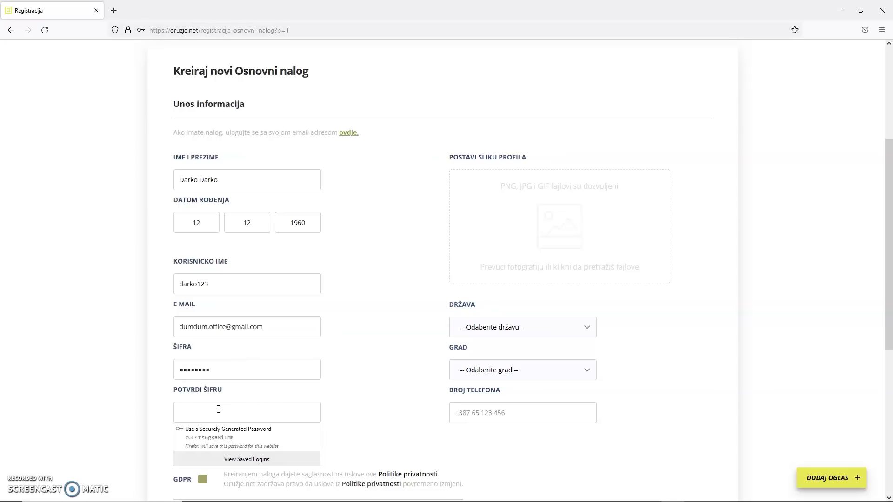
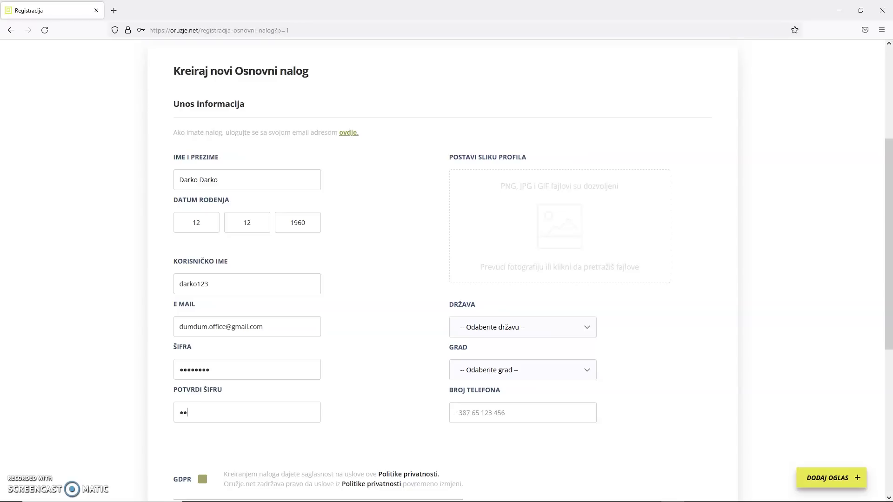
{"action": "key", "text": "BackSpace"}
{"action": "key", "text": "BackSpace"}
Set the Država field to Srbija
{"action": "scroll", "coordinate": [227, 409], "scroll_direction": "down", "scroll_amount": 2}
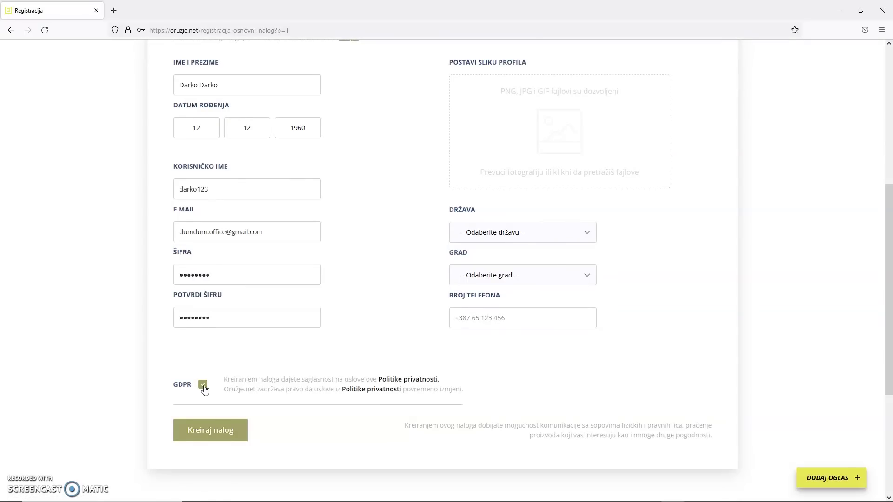
{"action": "scroll", "coordinate": [346, 365], "scroll_direction": "up", "scroll_amount": 2}
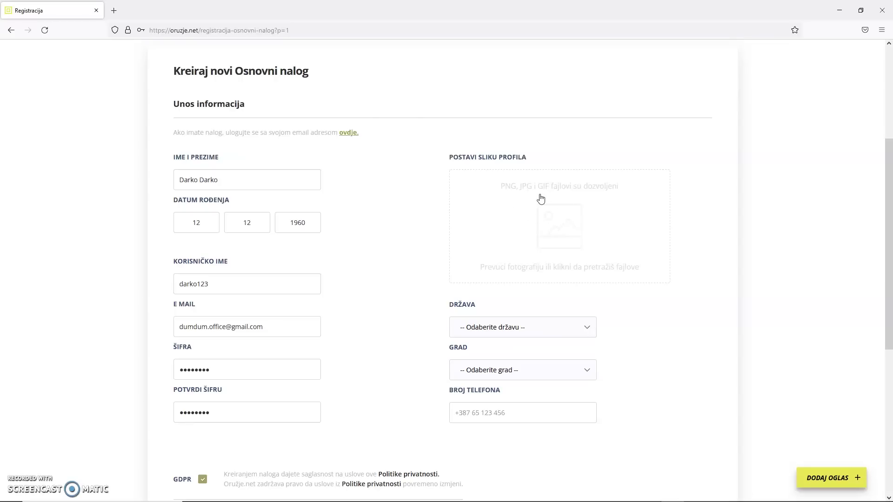
{"action": "scroll", "coordinate": [568, 234], "scroll_direction": "down", "scroll_amount": 1}
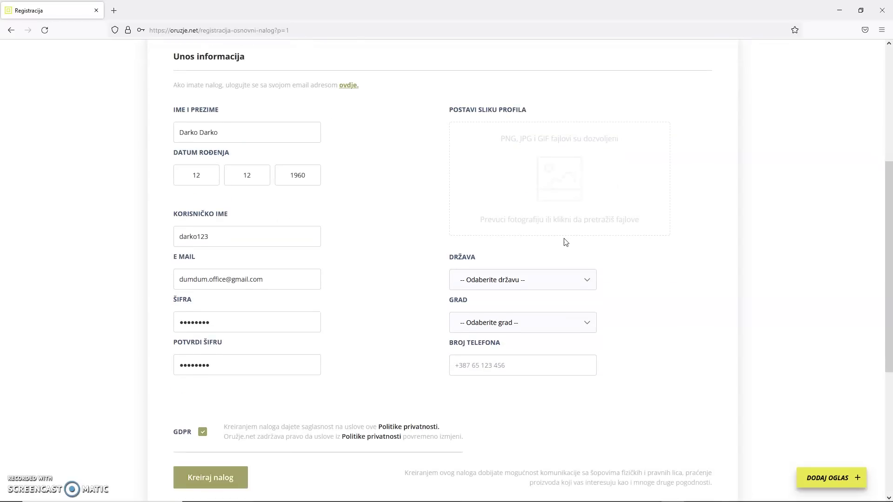
{"action": "scroll", "coordinate": [566, 242], "scroll_direction": "down", "scroll_amount": 2}
{"action": "left_click", "coordinate": [531, 185]}
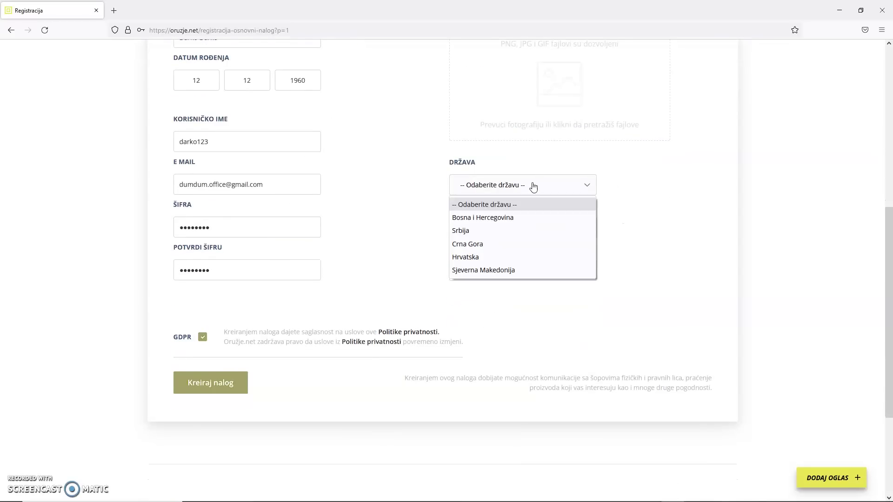
{"action": "left_click", "coordinate": [469, 231]}
Choose Knjazevac as the city and enter the phone number
{"action": "left_click", "coordinate": [553, 233]}
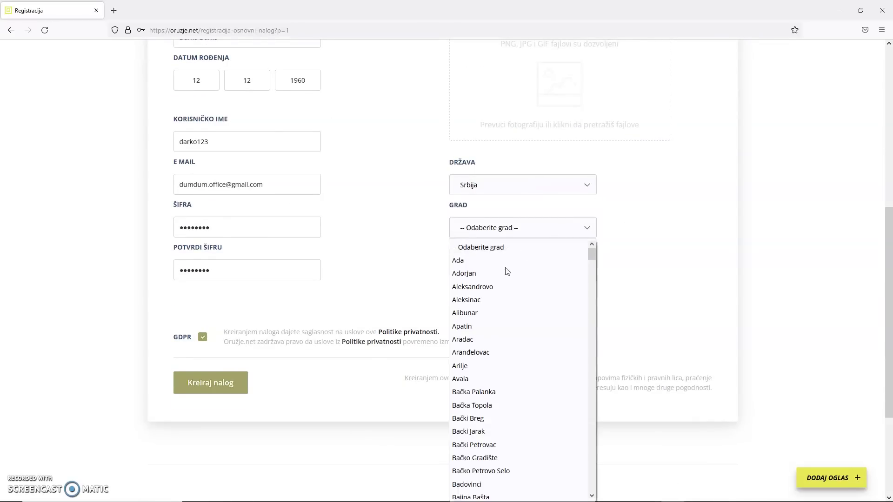
{"action": "key", "text": "k"}
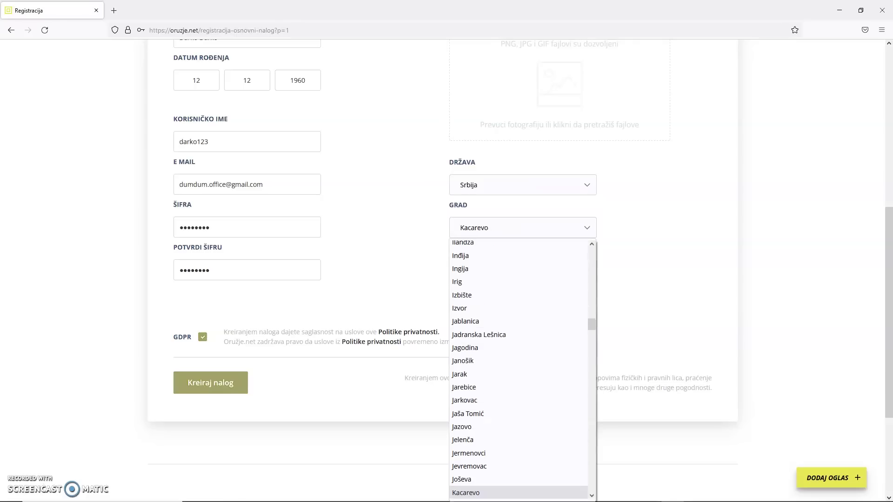
{"action": "key", "text": "n"}
{"action": "scroll", "coordinate": [499, 295], "scroll_direction": "down", "scroll_amount": 3}
{"action": "scroll", "coordinate": [516, 346], "scroll_direction": "up", "scroll_amount": 6}
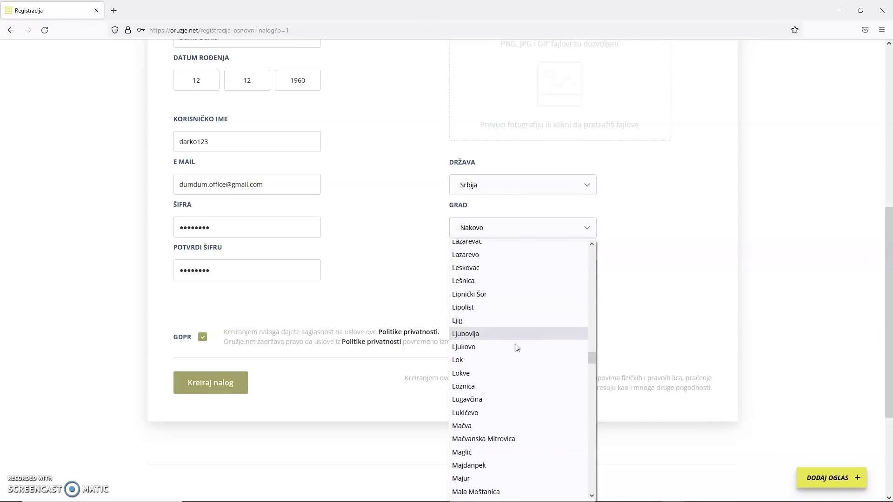
{"action": "scroll", "coordinate": [733, 309], "scroll_direction": "down", "scroll_amount": 3}
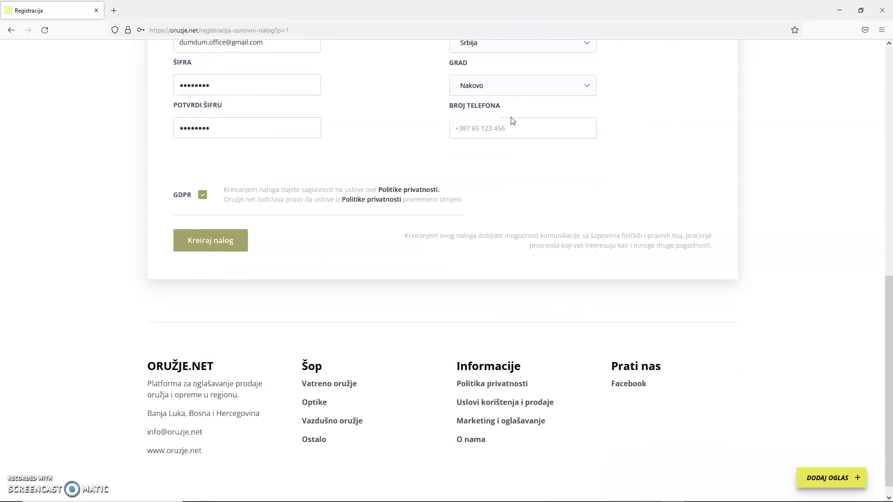
{"action": "scroll", "coordinate": [511, 120], "scroll_direction": "up", "scroll_amount": 1}
{"action": "left_click", "coordinate": [520, 134]}
{"action": "type", "text": "knj"}
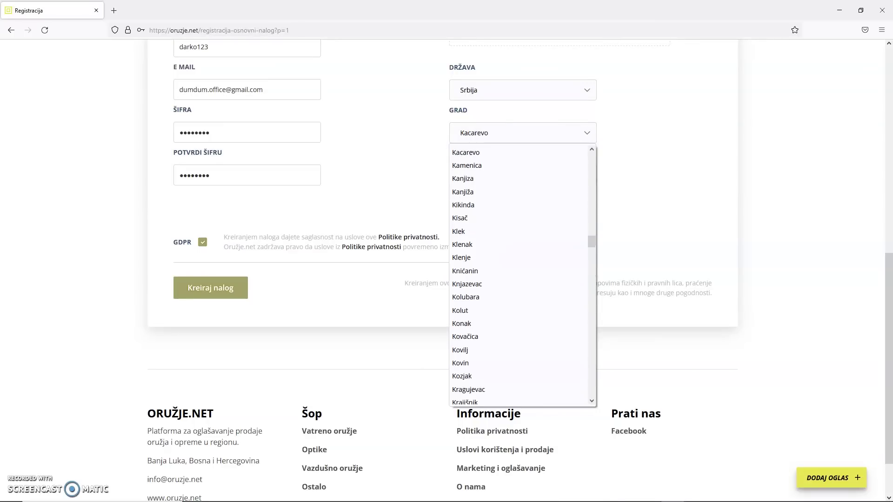
{"action": "left_click", "coordinate": [474, 284]}
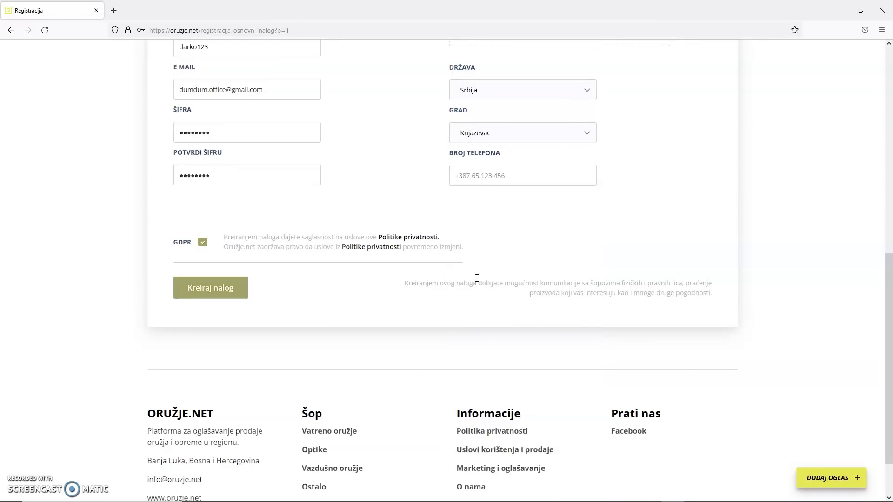
{"action": "scroll", "coordinate": [546, 232], "scroll_direction": "up", "scroll_amount": 1}
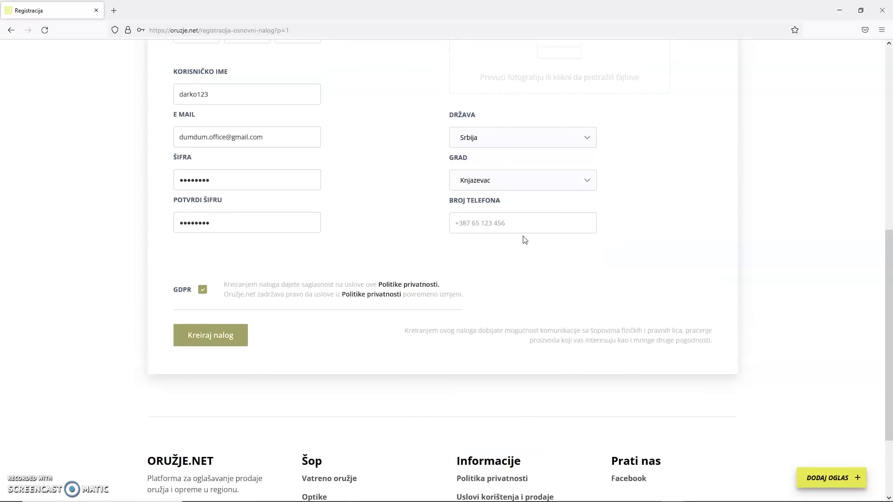
Create the account, then sign in on Prijava with the new username and password
{"action": "left_click", "coordinate": [214, 335]}
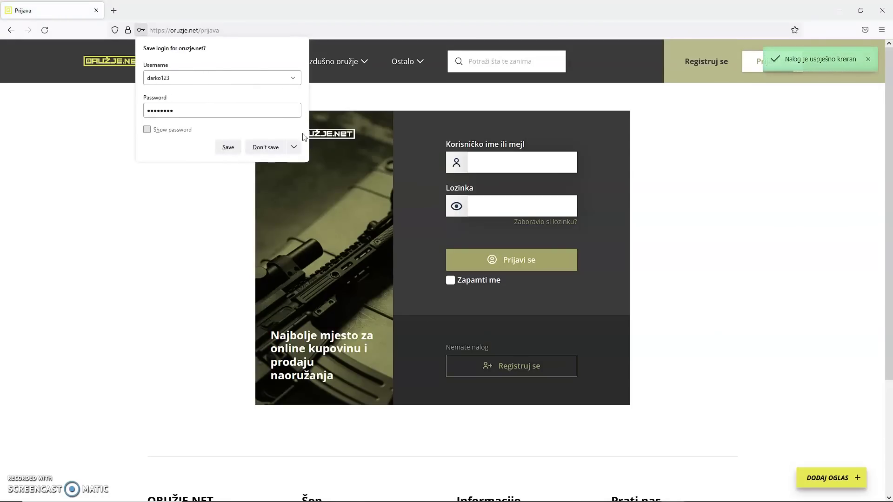
{"action": "left_click", "coordinate": [263, 148]}
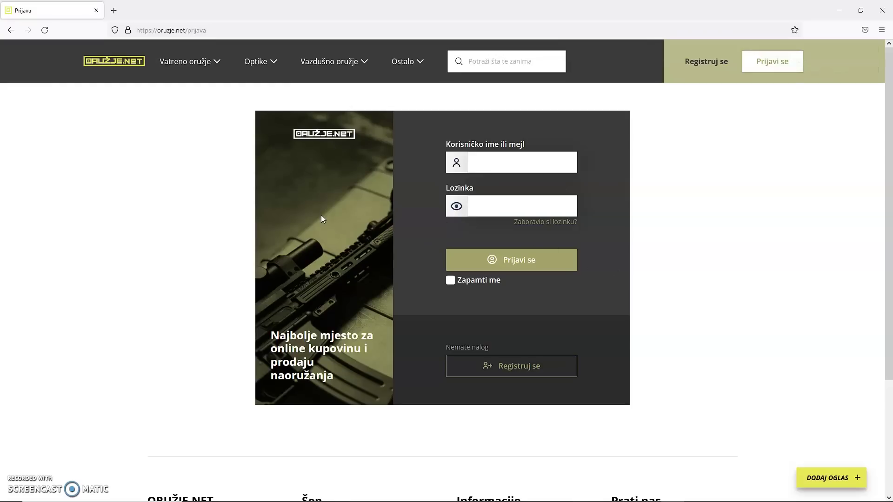
{"action": "left_click", "coordinate": [503, 164]}
{"action": "left_click", "coordinate": [506, 163]}
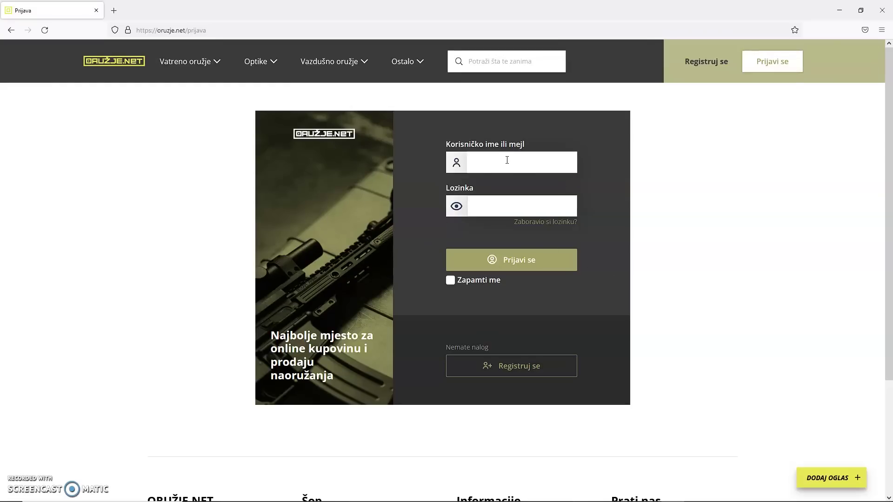
{"action": "left_click", "coordinate": [504, 164]}
{"action": "left_click", "coordinate": [502, 165]}
{"action": "type", "text": "darko123"}
{"action": "left_click", "coordinate": [505, 203]}
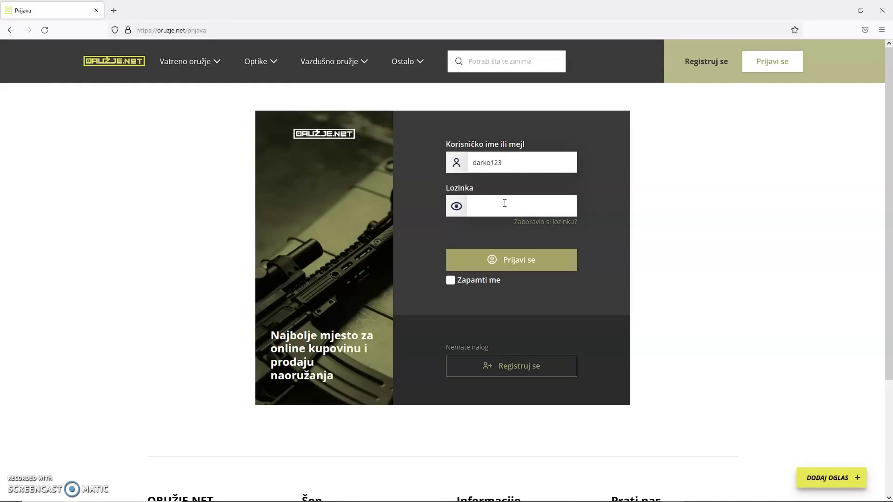
{"action": "type", "text": "•••••"}
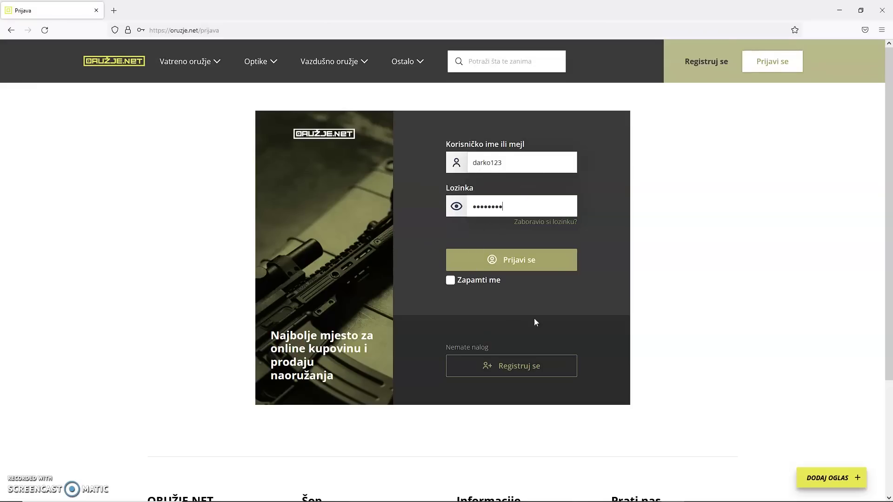
{"action": "left_click", "coordinate": [532, 263]}
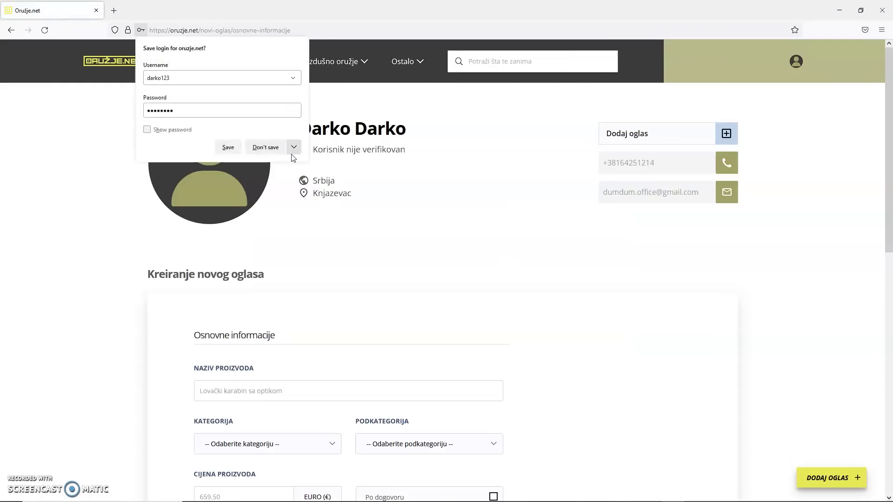
Decline the browser's save-login prompt and check the not-verified account notice
{"action": "left_click", "coordinate": [262, 147]}
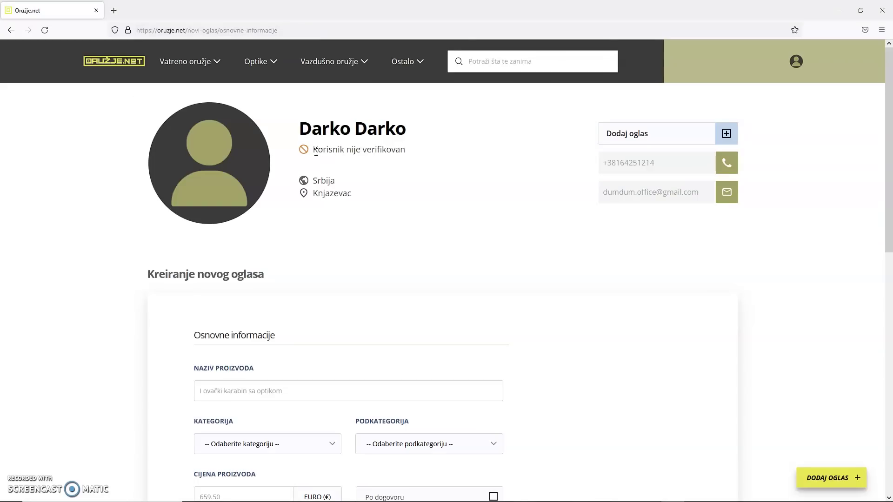
{"action": "left_click_drag", "start_coordinate": [312, 149], "coordinate": [419, 151]}
{"action": "left_click", "coordinate": [408, 165]}
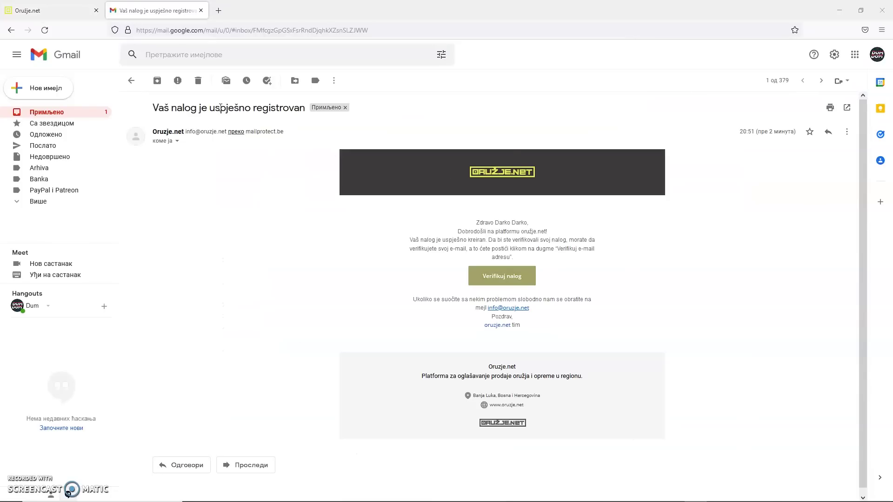
Verify the account through the Verifikuj nalog button in the registration e-mail
{"action": "left_click", "coordinate": [507, 278]}
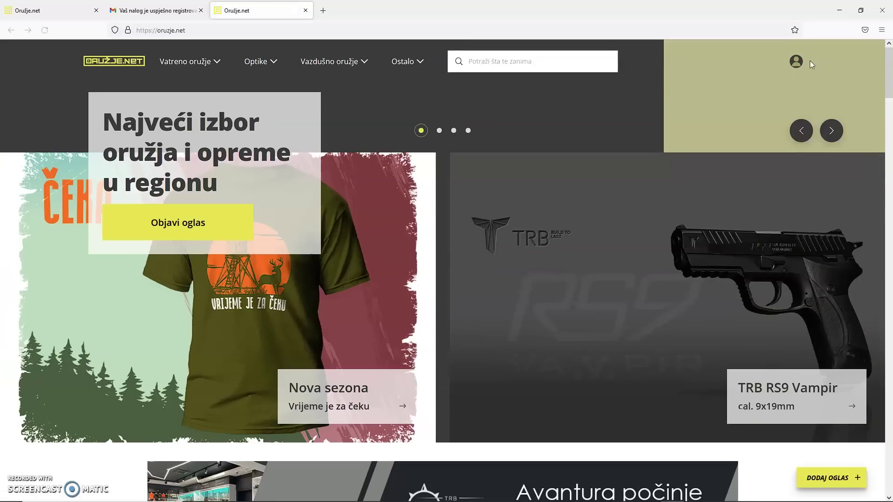
Start a new ad with DODAJ OGLAS and close the outdated unverified site tab
{"action": "left_click", "coordinate": [796, 62]}
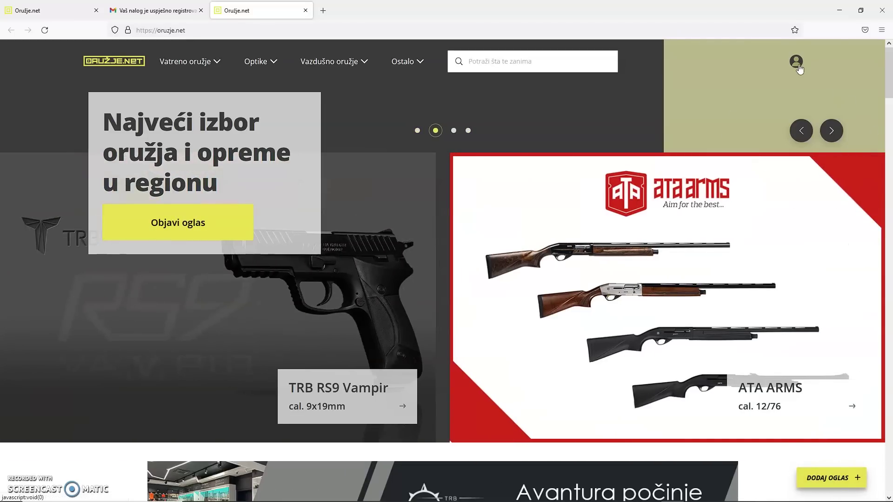
{"action": "left_click", "coordinate": [799, 67]}
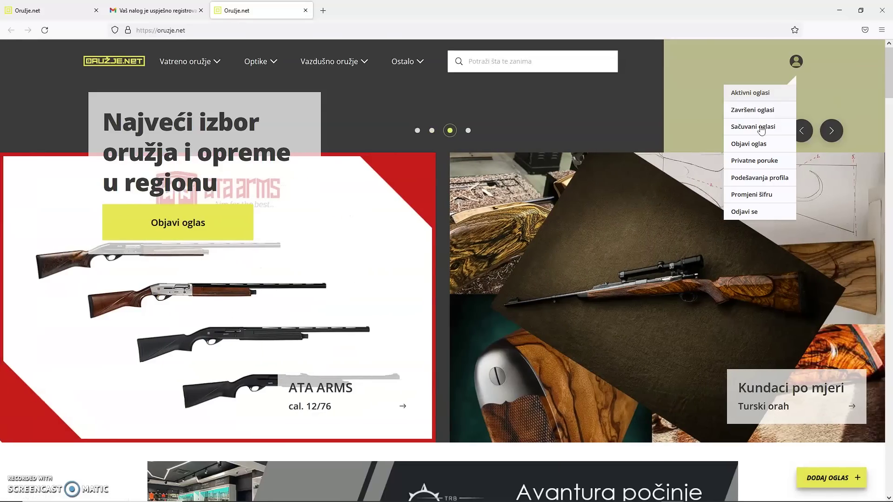
{"action": "left_click", "coordinate": [692, 102]}
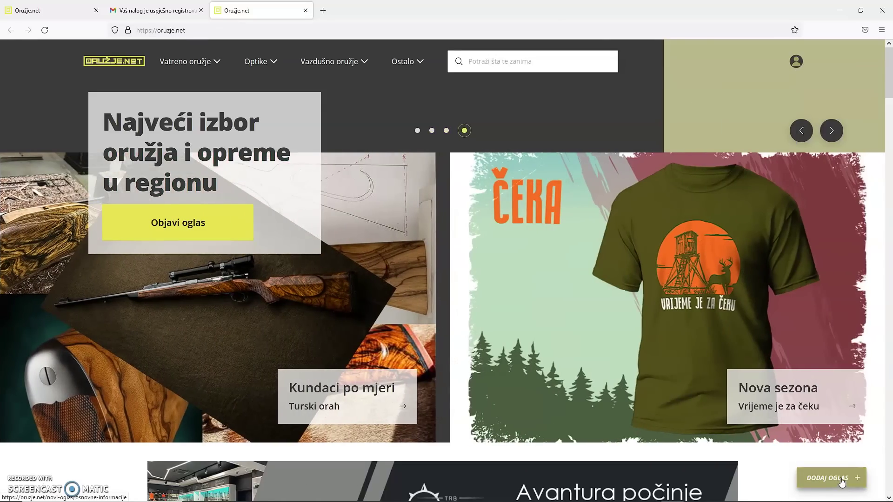
{"action": "left_click", "coordinate": [831, 479]}
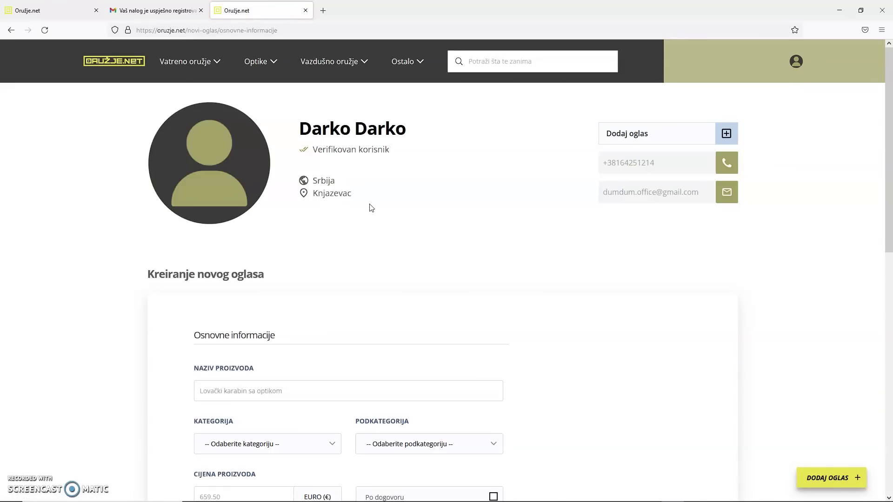
{"action": "left_click", "coordinate": [55, 13]}
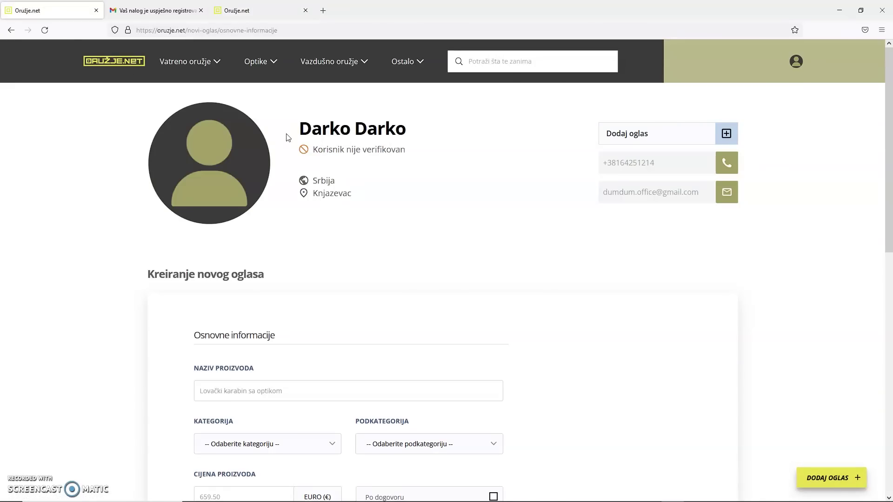
{"action": "left_click", "coordinate": [96, 10]}
{"action": "left_click", "coordinate": [142, 10]}
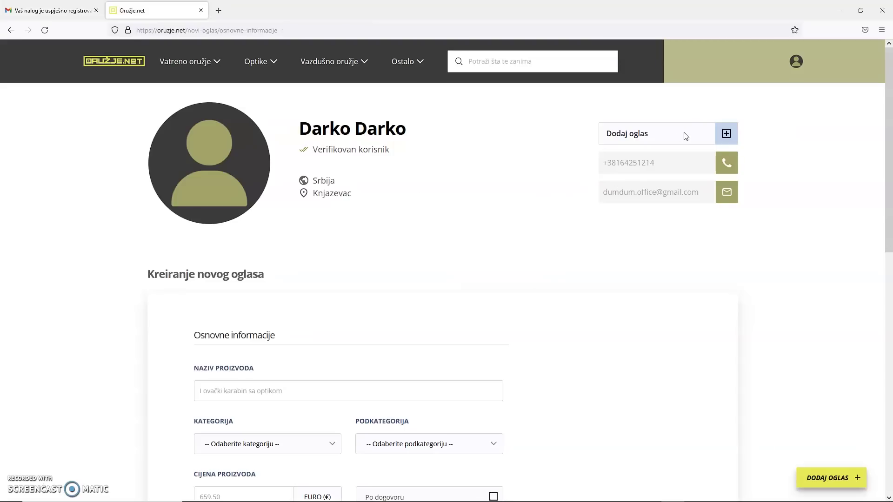
Name the ad Pištolj ČZ P-09 and file it under Vatreno oružje › Pištolji
{"action": "scroll", "coordinate": [412, 250], "scroll_direction": "down", "scroll_amount": 1}
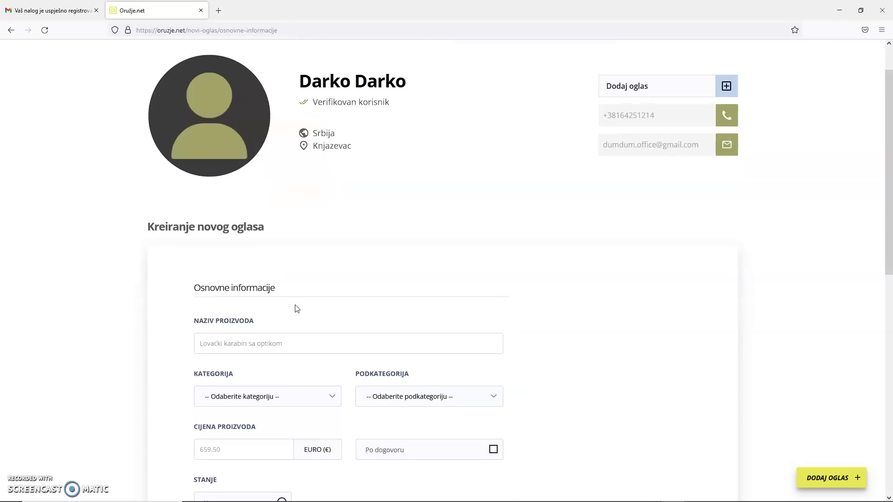
{"action": "scroll", "coordinate": [279, 316], "scroll_direction": "down", "scroll_amount": 2}
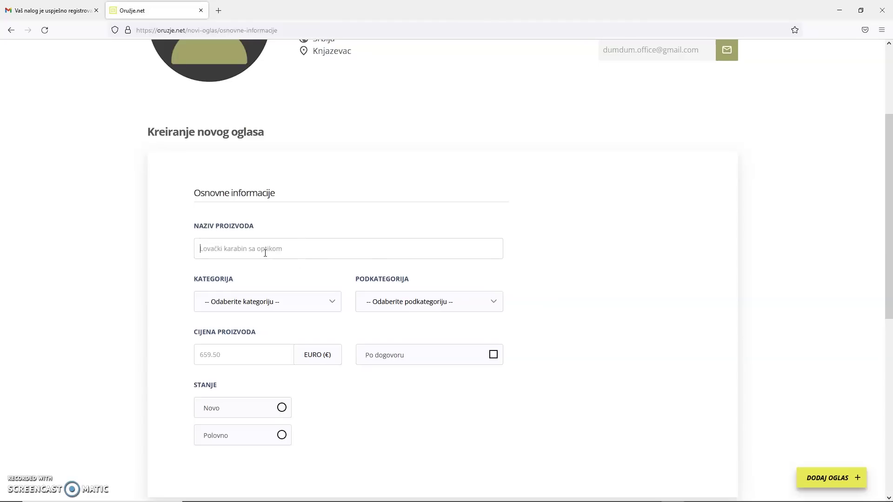
{"action": "type", "text": "Pištolj ČZ P-09"}
{"action": "left_click", "coordinate": [311, 304]}
{"action": "left_click", "coordinate": [230, 333]}
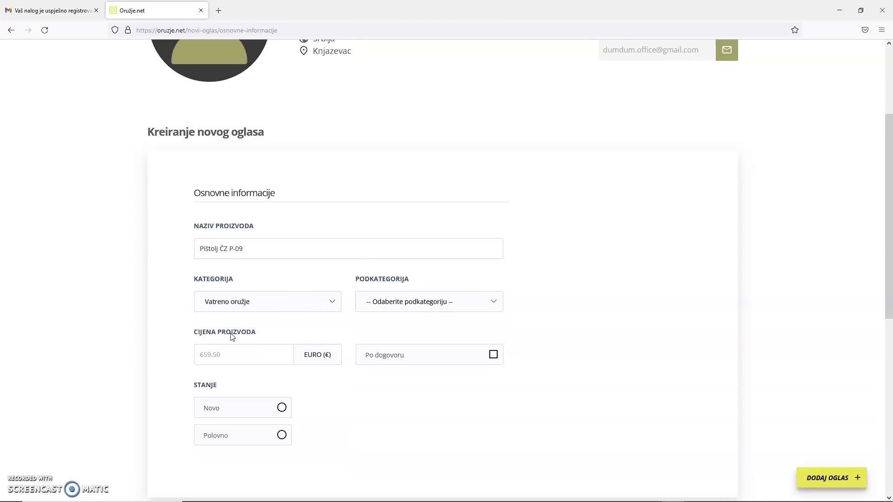
{"action": "left_click", "coordinate": [452, 304]}
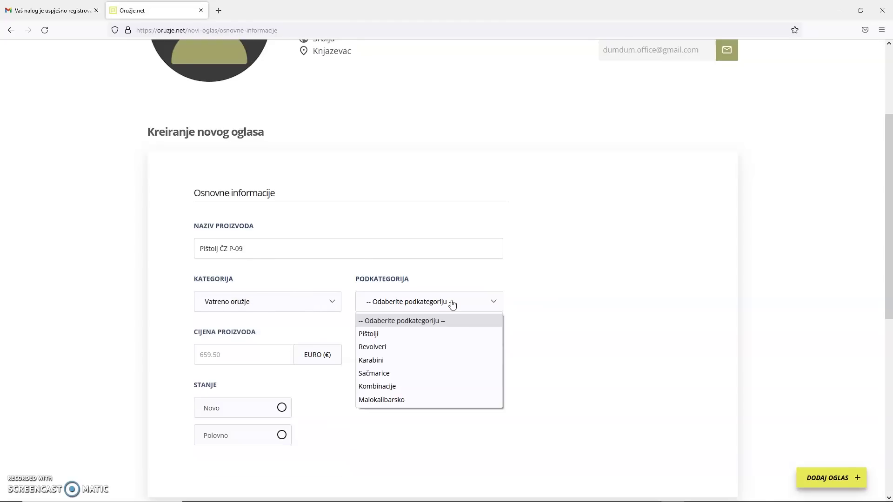
{"action": "left_click", "coordinate": [394, 335]}
Set the price to 1000 € and condition Polovno, then proceed to Detaljne informacije
{"action": "scroll", "coordinate": [394, 337], "scroll_direction": "down", "scroll_amount": 1}
{"action": "scroll", "coordinate": [394, 337], "scroll_direction": "down", "scroll_amount": 1}
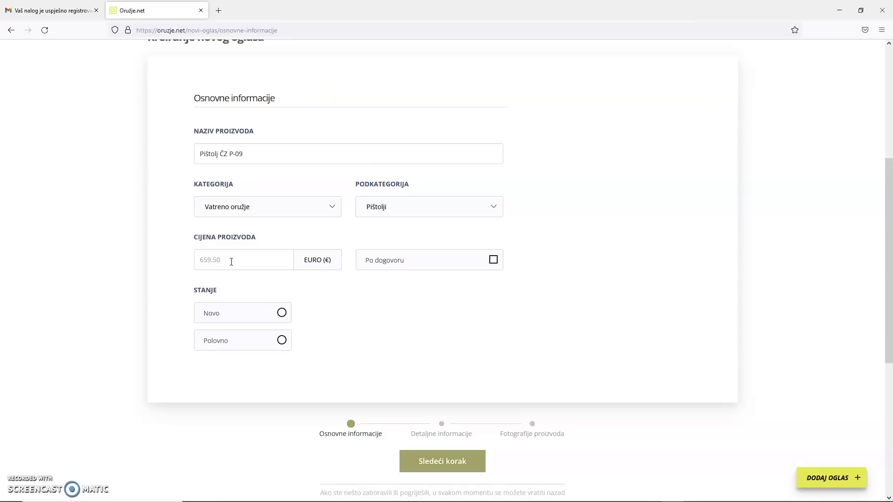
{"action": "type", "text": "1000"}
{"action": "left_click", "coordinate": [281, 340]}
{"action": "scroll", "coordinate": [414, 309], "scroll_direction": "up", "scroll_amount": 2}
{"action": "scroll", "coordinate": [326, 288], "scroll_direction": "down", "scroll_amount": 2}
{"action": "scroll", "coordinate": [359, 301], "scroll_direction": "down", "scroll_amount": 1}
{"action": "left_click", "coordinate": [454, 414]}
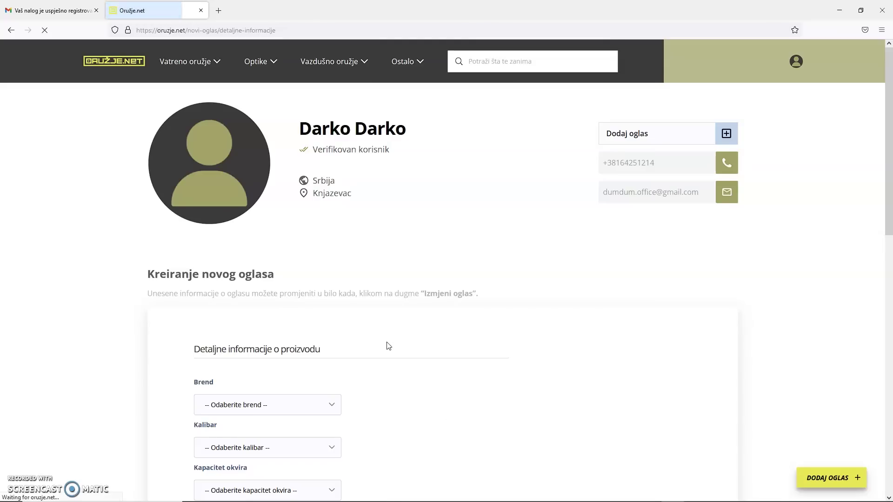
Select Ceska zbrojovka as the pistol's brand
{"action": "scroll", "coordinate": [387, 346], "scroll_direction": "down", "scroll_amount": 3}
{"action": "left_click", "coordinate": [285, 263]}
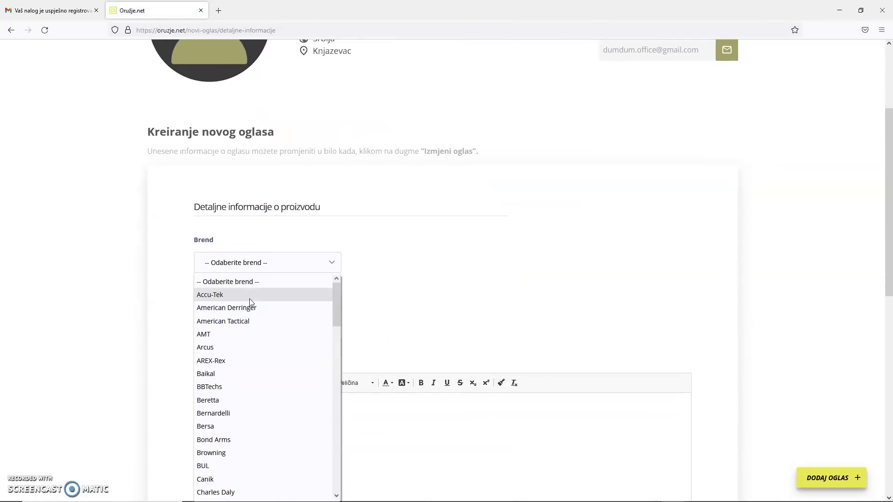
{"action": "scroll", "coordinate": [251, 302], "scroll_direction": "down", "scroll_amount": 2}
{"action": "scroll", "coordinate": [251, 302], "scroll_direction": "up", "scroll_amount": 2}
{"action": "scroll", "coordinate": [434, 258], "scroll_direction": "down", "scroll_amount": 2}
{"action": "left_click", "coordinate": [323, 169]}
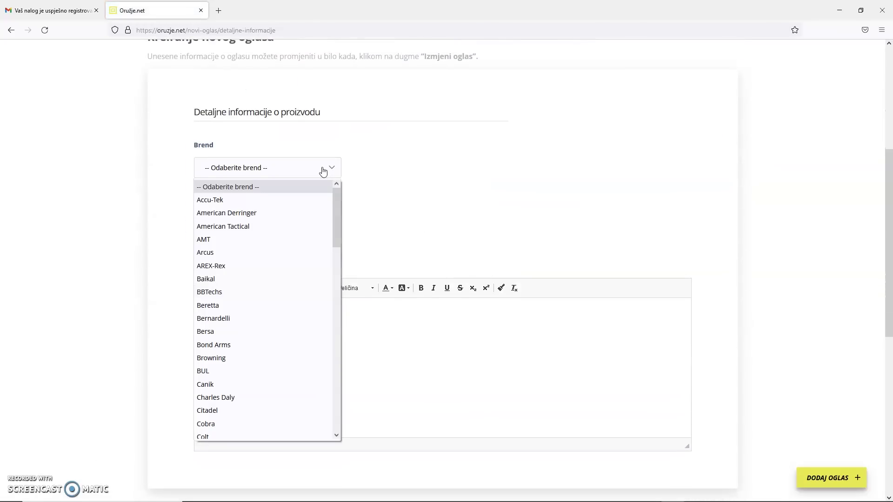
{"action": "scroll", "coordinate": [244, 274], "scroll_direction": "down", "scroll_amount": 2}
{"action": "scroll", "coordinate": [244, 275], "scroll_direction": "down", "scroll_amount": 2}
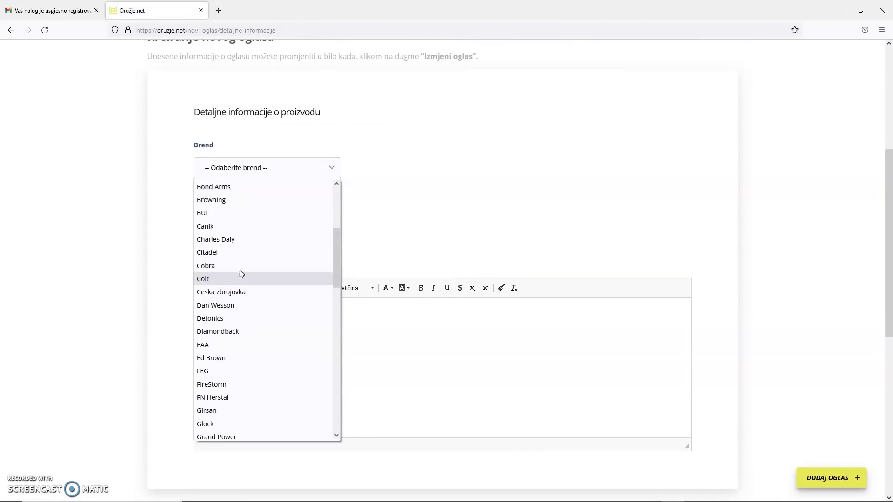
{"action": "scroll", "coordinate": [256, 325], "scroll_direction": "down", "scroll_amount": 2}
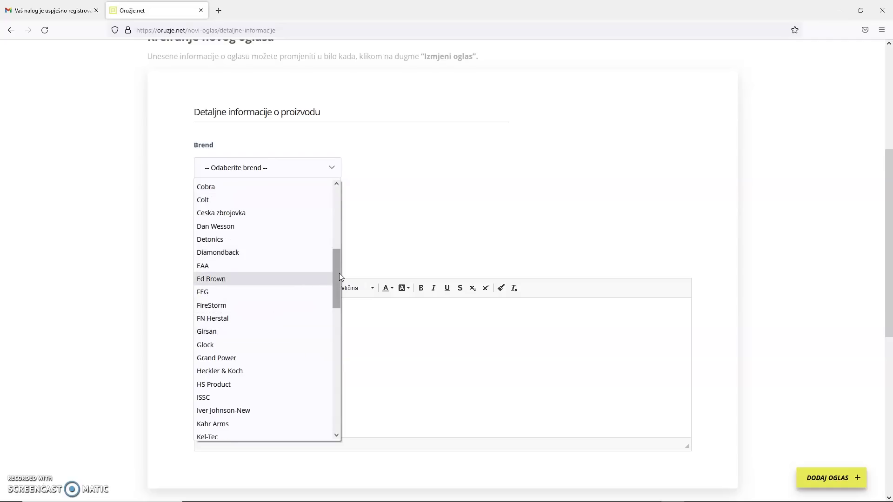
{"action": "left_click_drag", "start_coordinate": [339, 273], "coordinate": [341, 239]}
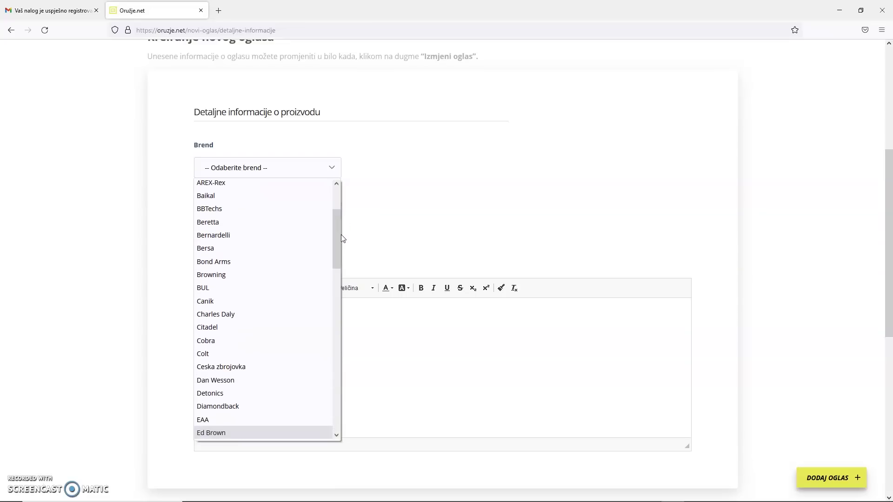
{"action": "left_click", "coordinate": [237, 367]}
Set the calibre to 9mm (9mm Para) and magazine capacity to 19
{"action": "left_click", "coordinate": [310, 212]}
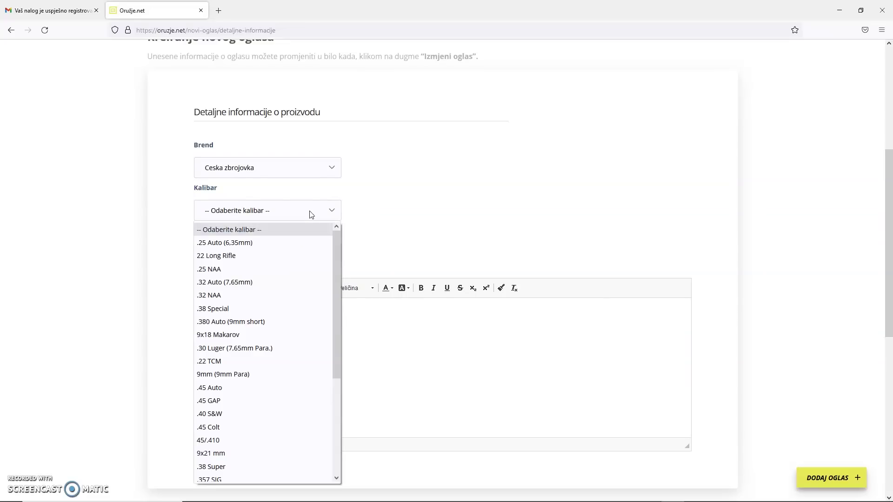
{"action": "left_click", "coordinate": [232, 375]}
{"action": "left_click", "coordinate": [333, 254]}
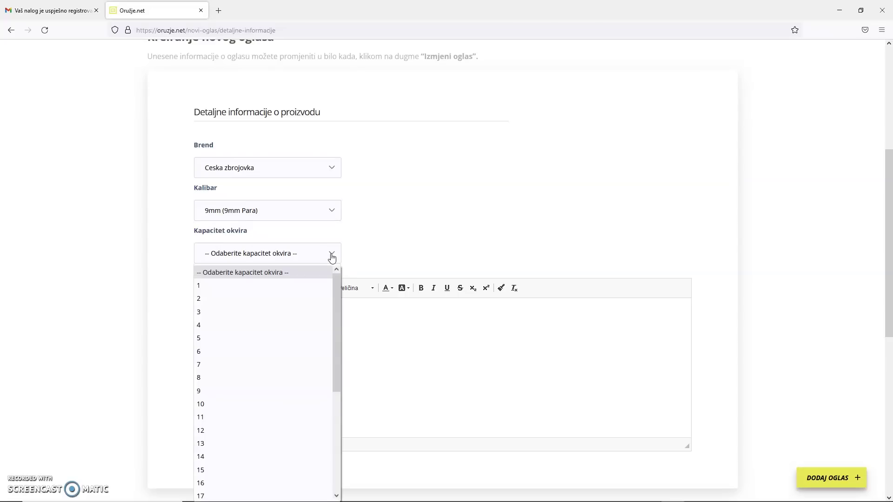
{"action": "scroll", "coordinate": [262, 370], "scroll_direction": "down", "scroll_amount": 2}
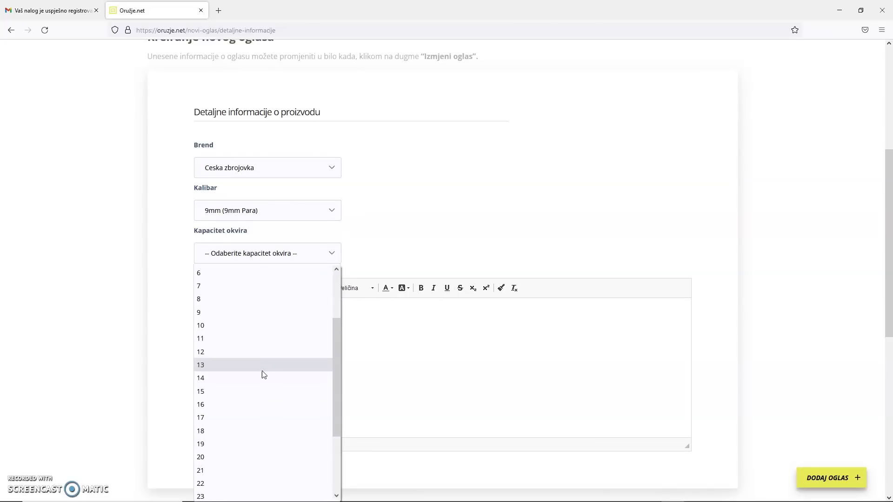
{"action": "left_click", "coordinate": [214, 445]}
{"action": "scroll", "coordinate": [441, 326], "scroll_direction": "down", "scroll_amount": 1}
Write the OPIS description and continue to Fotografije proizvoda
{"action": "left_click", "coordinate": [314, 292]}
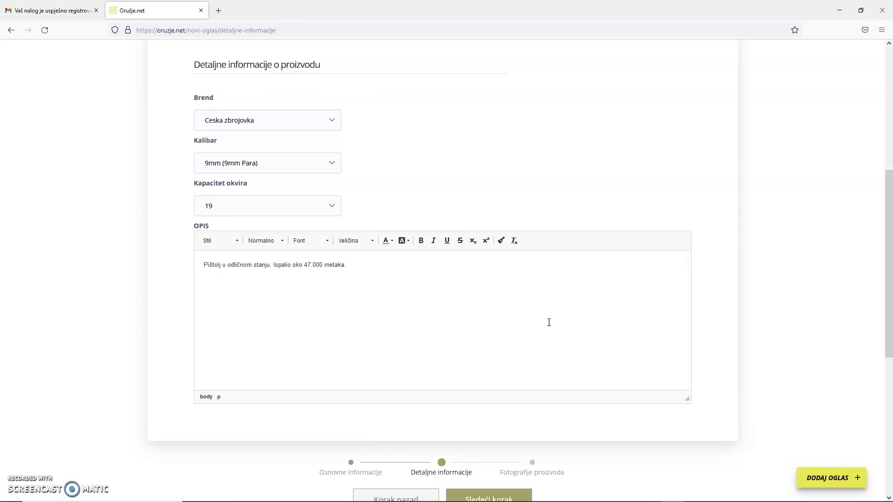
{"action": "scroll", "coordinate": [535, 317], "scroll_direction": "down", "scroll_amount": 2}
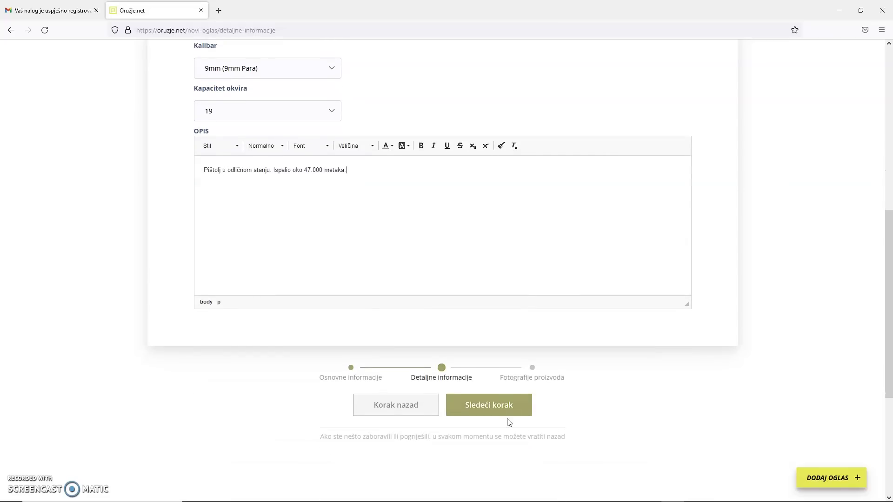
{"action": "left_click", "coordinate": [496, 408]}
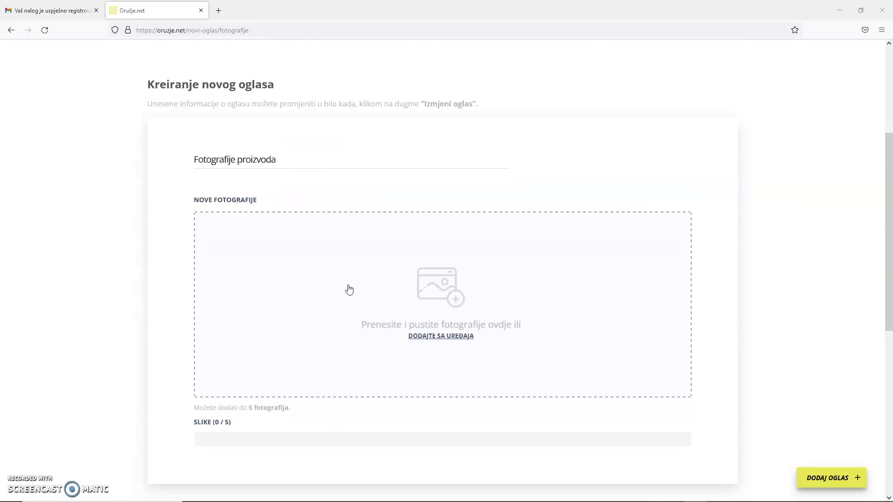
Upload all three images from the pistolj folder as ad photos
{"action": "scroll", "coordinate": [295, 325], "scroll_direction": "down", "scroll_amount": 1}
{"action": "scroll", "coordinate": [372, 316], "scroll_direction": "up", "scroll_amount": 1}
{"action": "left_click", "coordinate": [448, 298]}
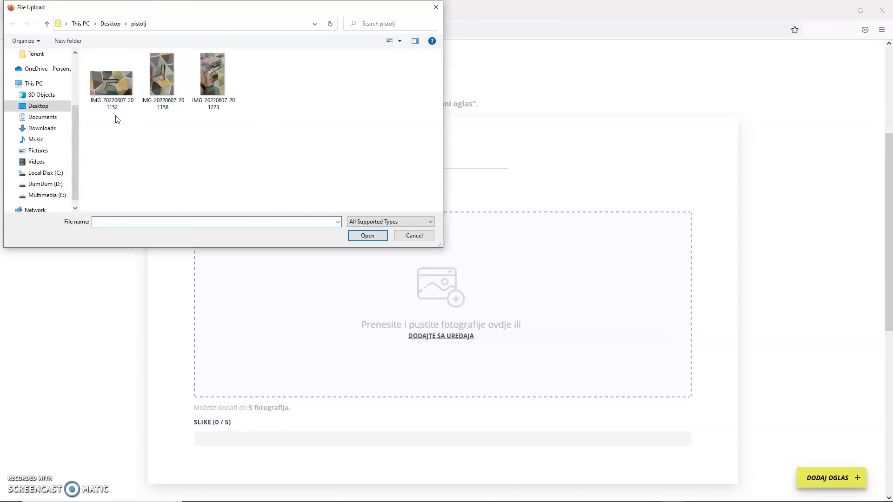
{"action": "left_click_drag", "start_coordinate": [99, 135], "coordinate": [265, 75]}
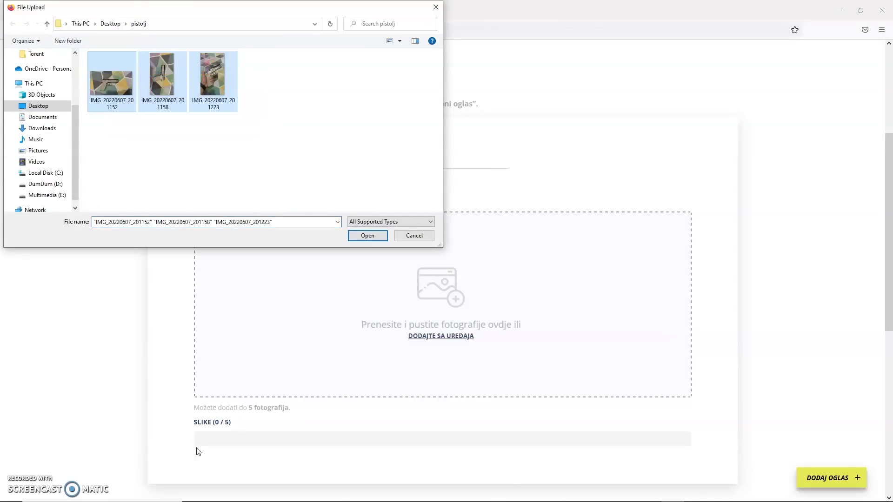
{"action": "left_click_drag", "start_coordinate": [110, 135], "coordinate": [235, 75]}
{"action": "left_click", "coordinate": [368, 236]}
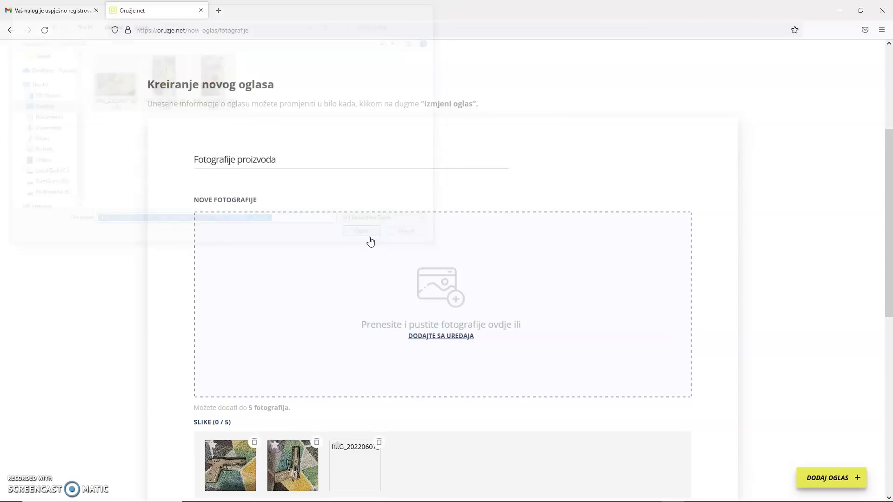
Publish the pistol ad with Objavi oglas
{"action": "scroll", "coordinate": [587, 300], "scroll_direction": "down", "scroll_amount": 2}
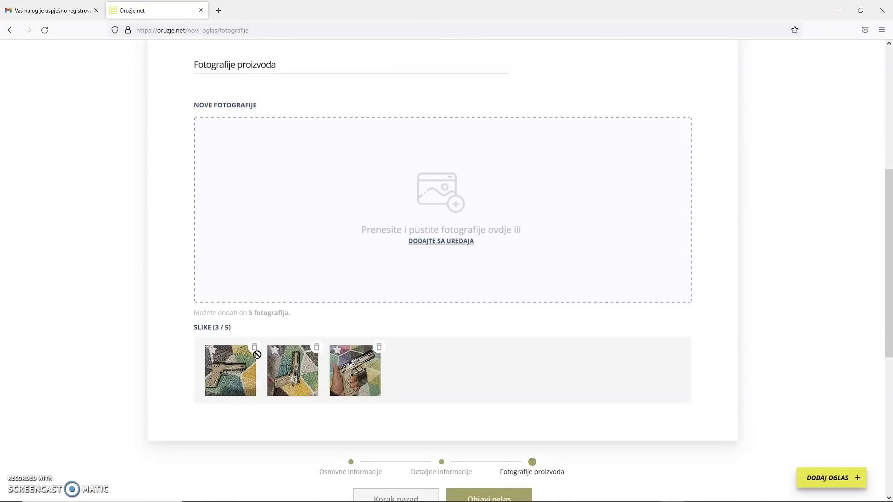
{"action": "scroll", "coordinate": [568, 305], "scroll_direction": "up", "scroll_amount": 3}
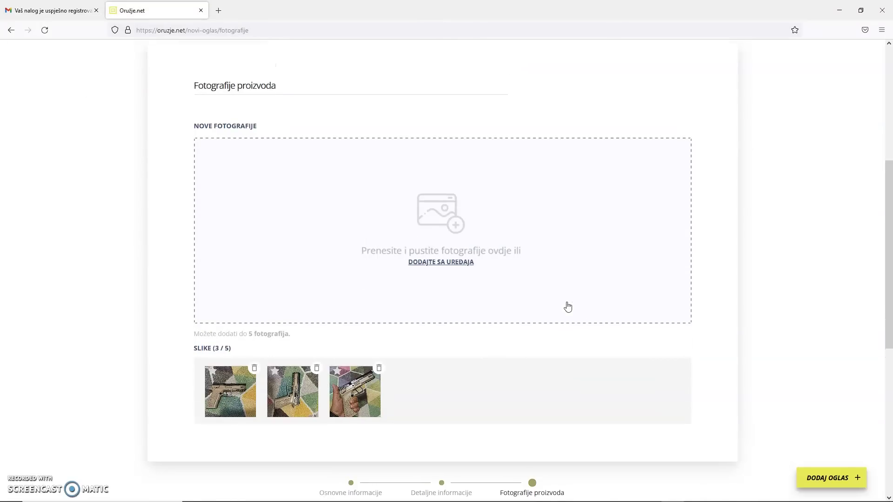
{"action": "scroll", "coordinate": [567, 306], "scroll_direction": "down", "scroll_amount": 3}
{"action": "scroll", "coordinate": [567, 306], "scroll_direction": "down", "scroll_amount": 2}
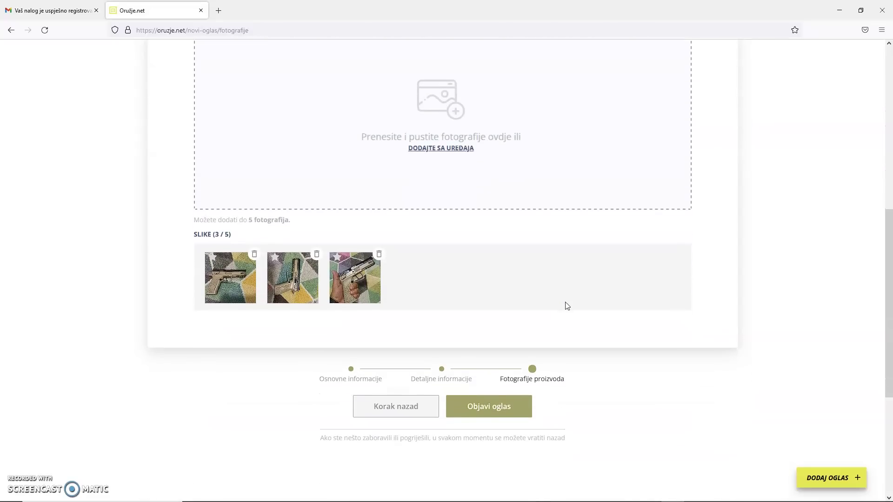
{"action": "left_click", "coordinate": [497, 407]}
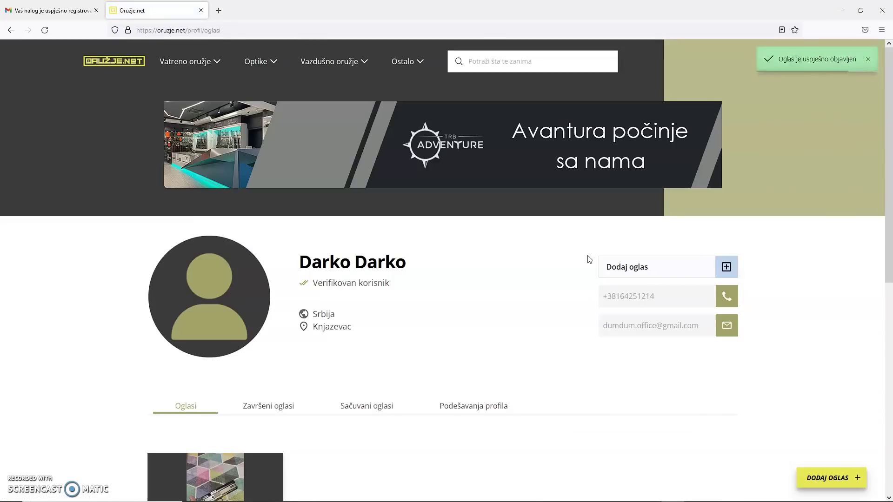
Preview the Pištolj ČZ P-09 listing in quick view, then go back to the home page
{"action": "scroll", "coordinate": [484, 329], "scroll_direction": "down", "scroll_amount": 4}
{"action": "scroll", "coordinate": [481, 335], "scroll_direction": "down", "scroll_amount": 2}
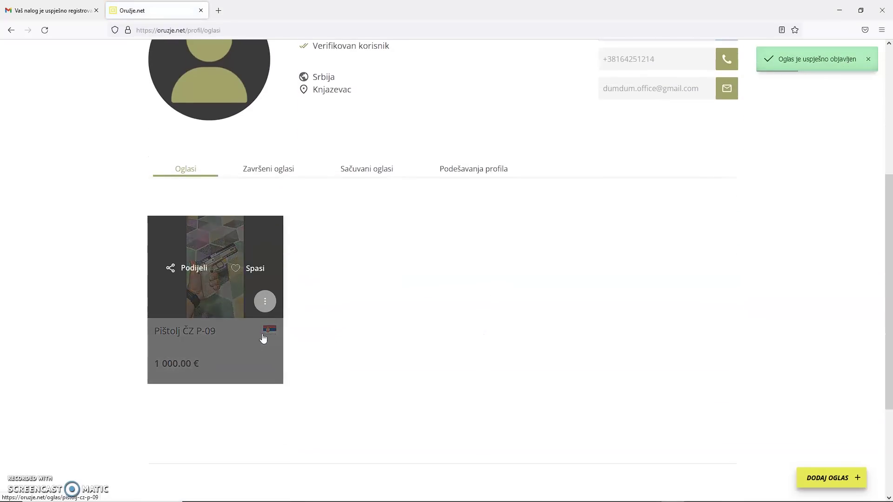
{"action": "mouse_move", "coordinate": [230, 326]}
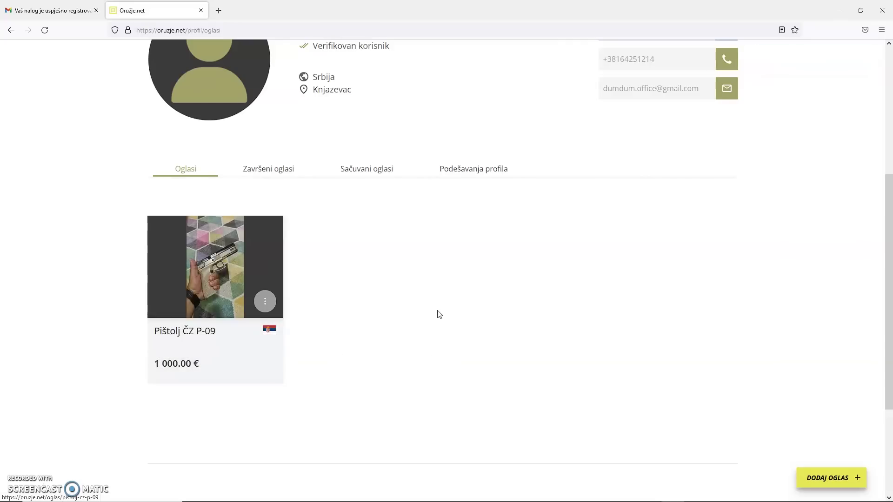
{"action": "left_click", "coordinate": [276, 279]}
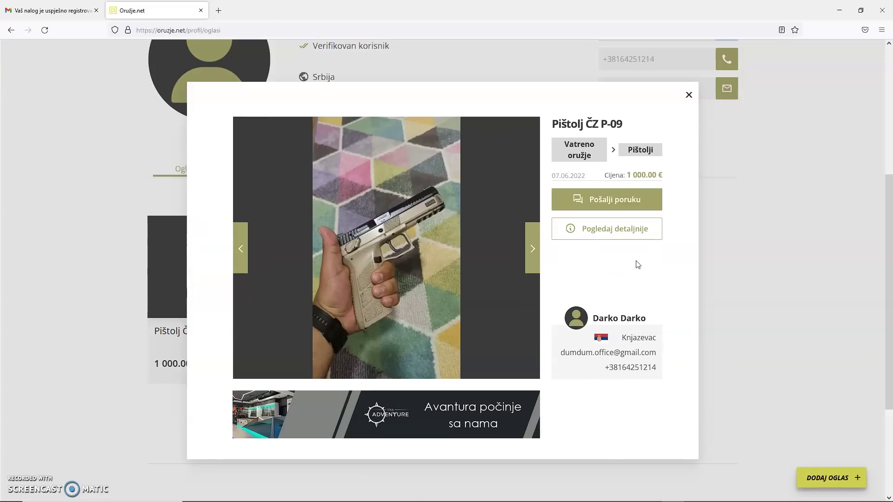
{"action": "scroll", "coordinate": [642, 265], "scroll_direction": "down", "scroll_amount": 2}
{"action": "scroll", "coordinate": [634, 264], "scroll_direction": "up", "scroll_amount": 1}
{"action": "left_click", "coordinate": [689, 97]}
{"action": "scroll", "coordinate": [672, 313], "scroll_direction": "up", "scroll_amount": 5}
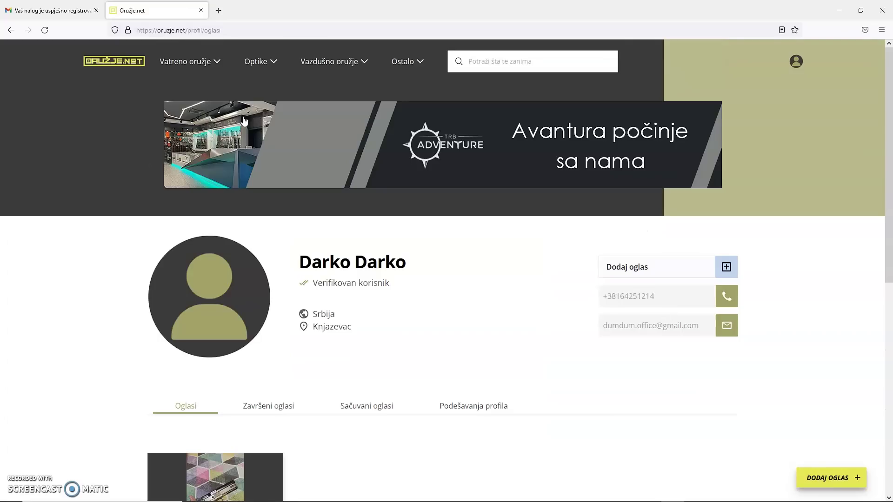
{"action": "left_click", "coordinate": [109, 68]}
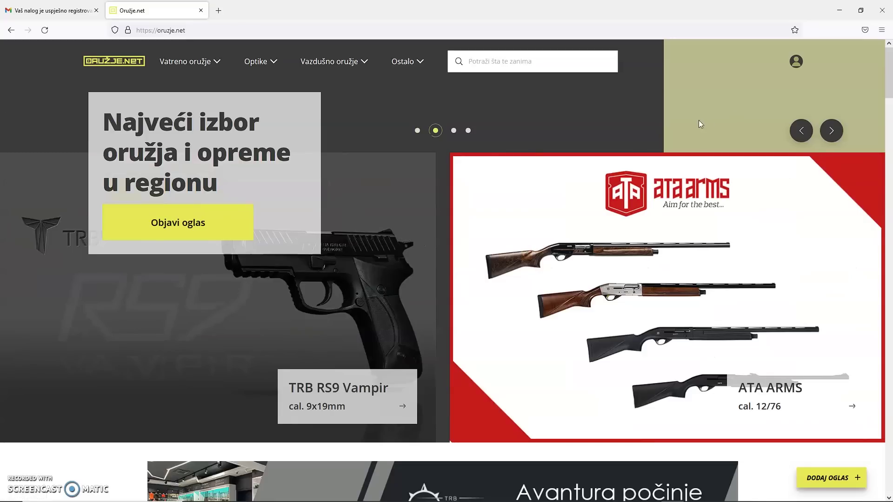
Start a new ad named Karabin Zastava under Vatreno oružje › Karabini
{"action": "left_click", "coordinate": [831, 478]}
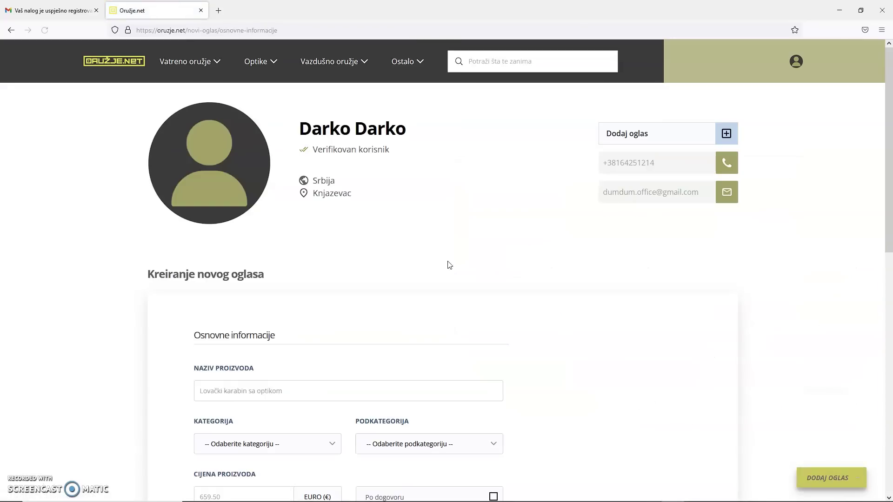
{"action": "scroll", "coordinate": [453, 268], "scroll_direction": "down", "scroll_amount": 2}
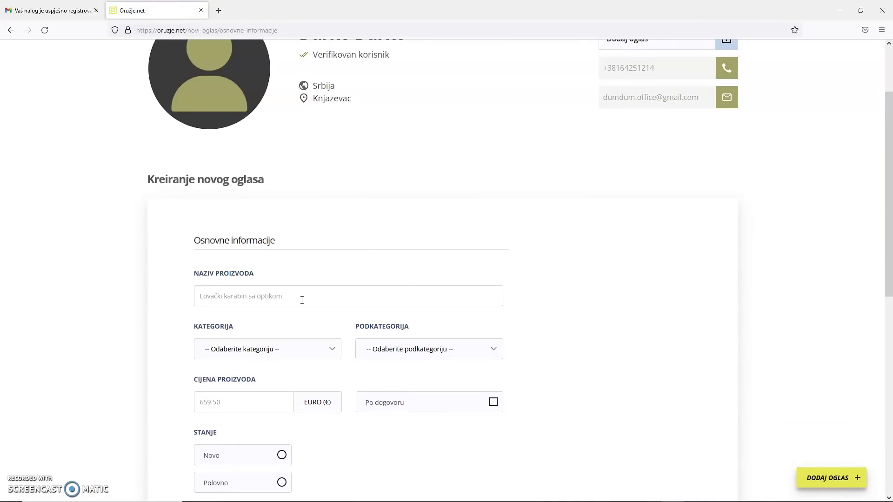
{"action": "scroll", "coordinate": [302, 300], "scroll_direction": "down", "scroll_amount": 1}
{"action": "left_click", "coordinate": [286, 246]}
{"action": "type", "text": "Karabin Zastava"}
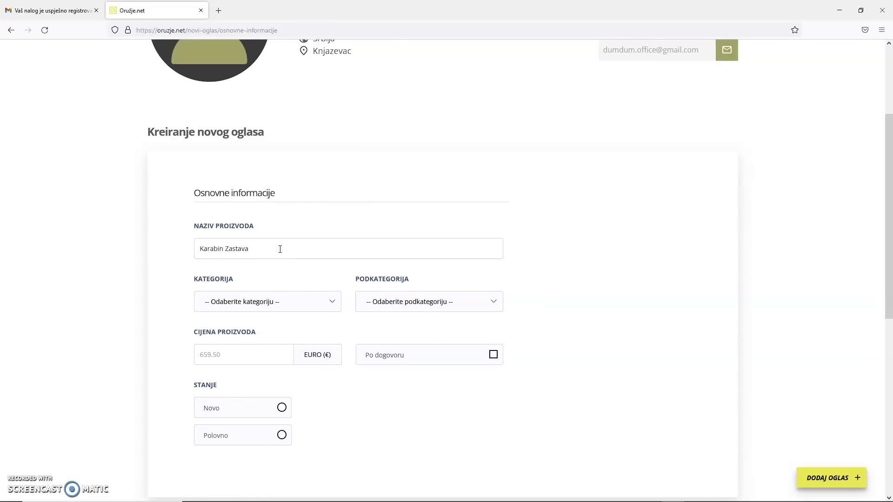
{"action": "left_click", "coordinate": [313, 302]}
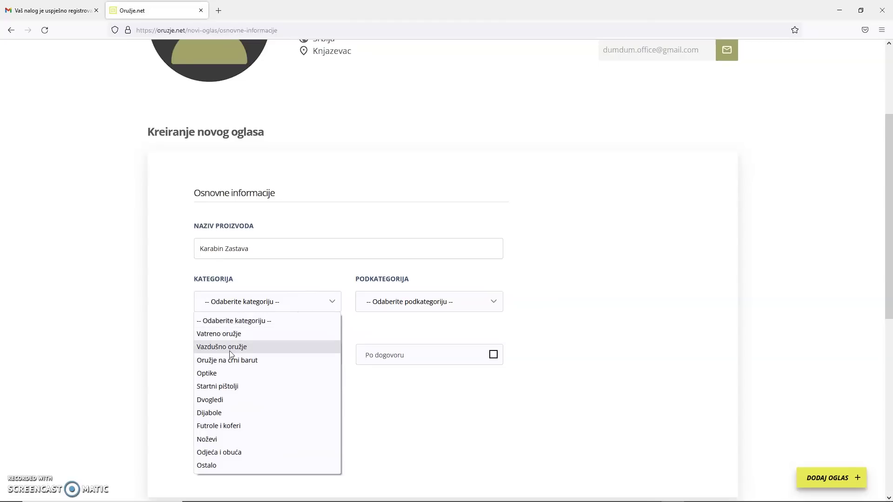
{"action": "left_click", "coordinate": [231, 335]}
{"action": "left_click", "coordinate": [451, 302]}
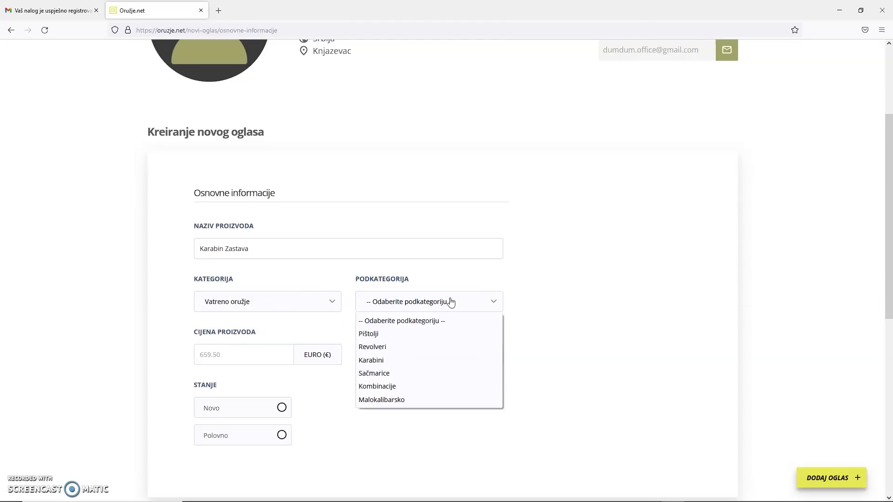
{"action": "left_click", "coordinate": [379, 361]}
Set the price to 350 € and condition Polovno, then proceed to Detaljne informacije
{"action": "scroll", "coordinate": [570, 340], "scroll_direction": "down", "scroll_amount": 2}
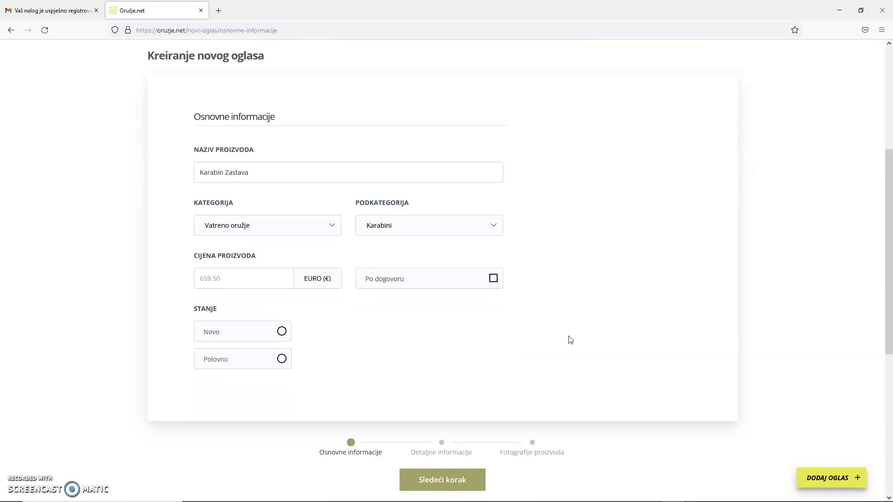
{"action": "scroll", "coordinate": [570, 340], "scroll_direction": "down", "scroll_amount": 2}
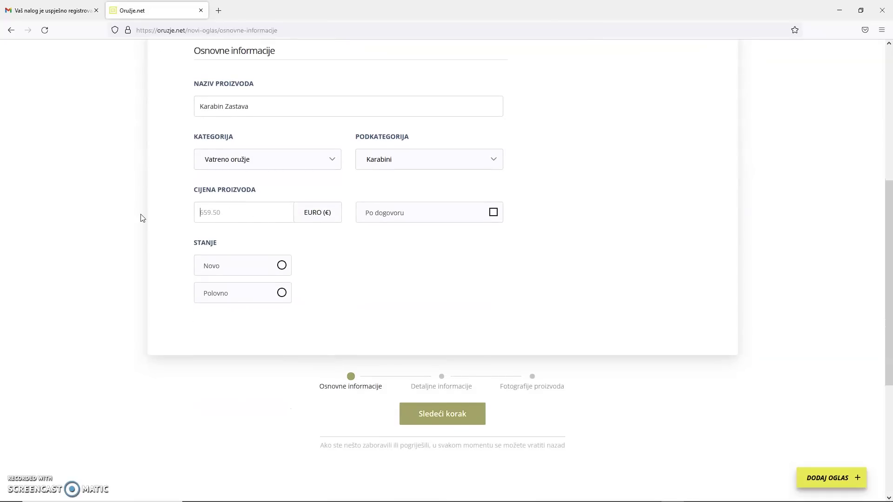
{"action": "type", "text": "350"}
{"action": "left_click", "coordinate": [282, 293]}
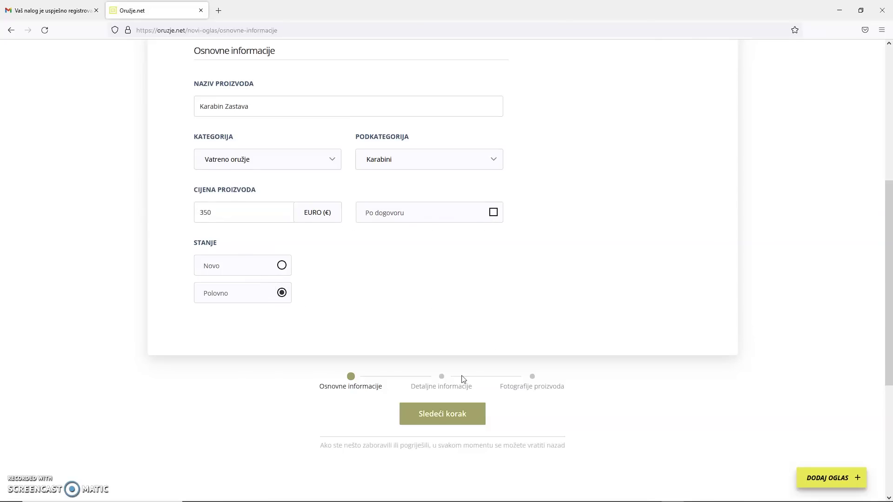
{"action": "left_click", "coordinate": [448, 415]}
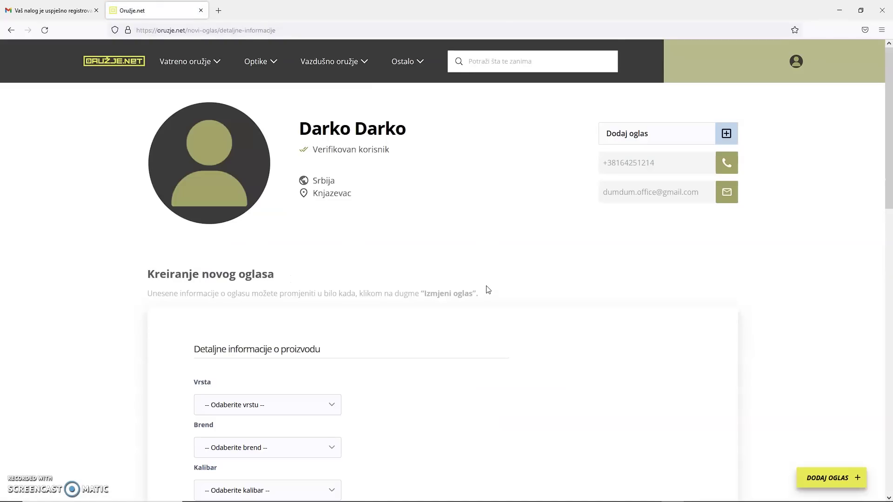
{"action": "scroll", "coordinate": [488, 289], "scroll_direction": "down", "scroll_amount": 4}
Set the carbine's action type to Obrtno-čepni, brand to Zastava and caliber to 7x64
{"action": "left_click", "coordinate": [330, 216]}
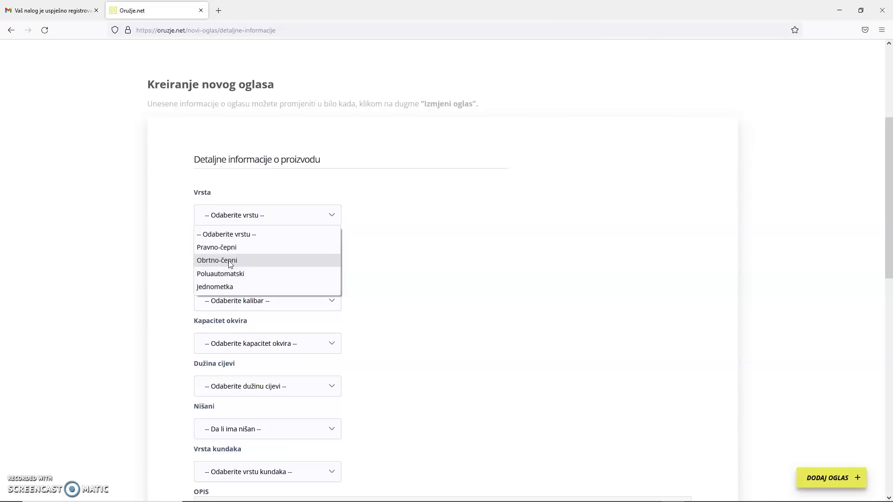
{"action": "left_click", "coordinate": [233, 260]}
{"action": "scroll", "coordinate": [349, 208], "scroll_direction": "down", "scroll_amount": 1}
{"action": "left_click", "coordinate": [327, 210]}
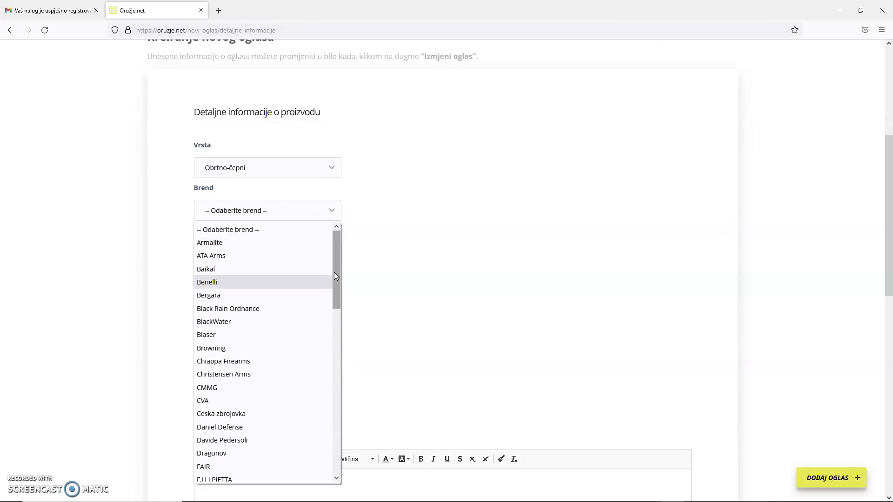
{"action": "left_click_drag", "start_coordinate": [337, 303], "coordinate": [342, 472]}
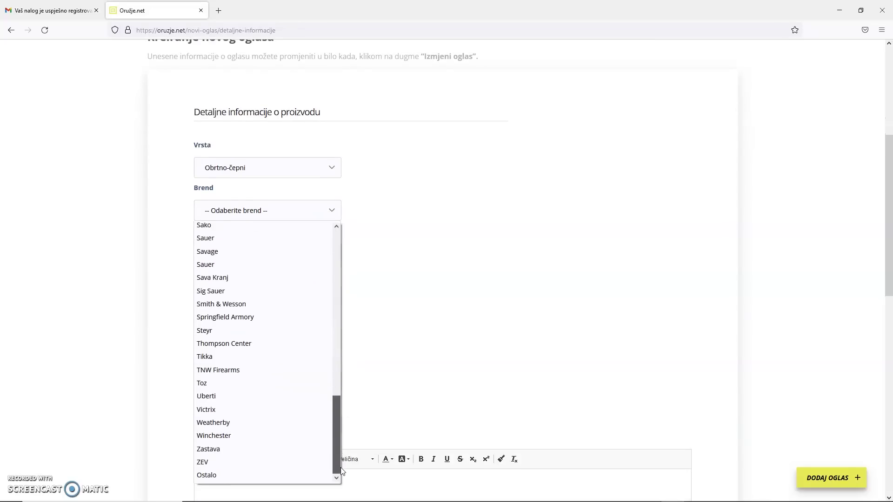
{"action": "left_click", "coordinate": [229, 449]}
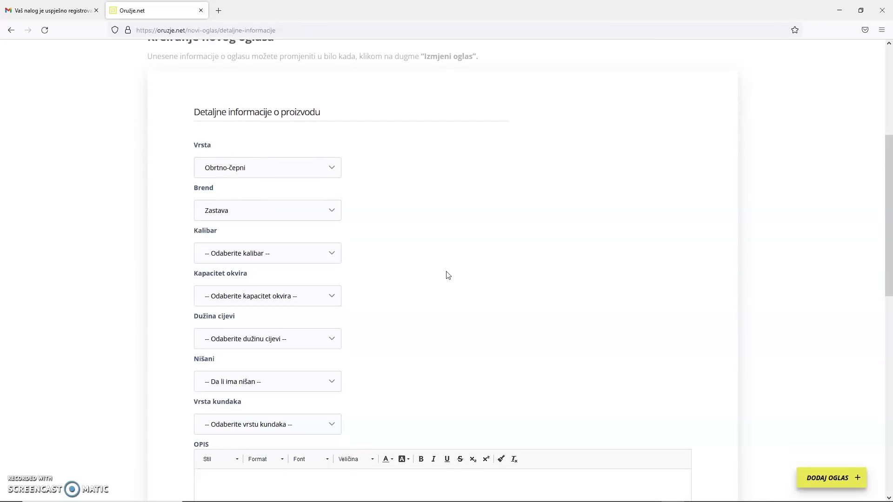
{"action": "left_click", "coordinate": [312, 255]}
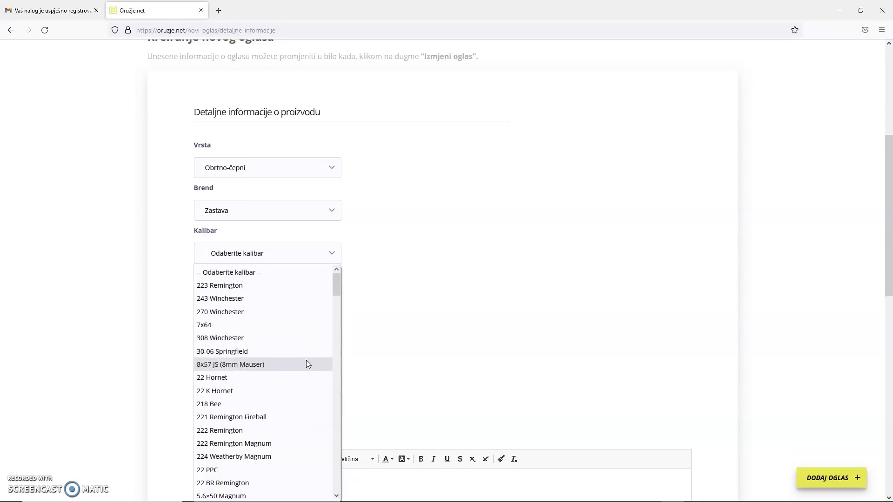
{"action": "left_click", "coordinate": [217, 325]}
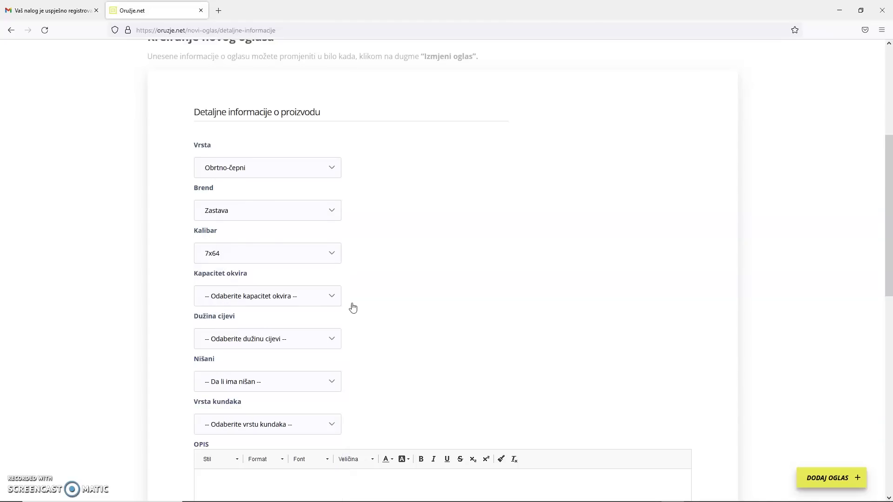
Mark the carbine as having sights (Ima) and give it a wooden (Drveni) stock
{"action": "scroll", "coordinate": [354, 302], "scroll_direction": "down", "scroll_amount": 2}
{"action": "left_click", "coordinate": [333, 204]}
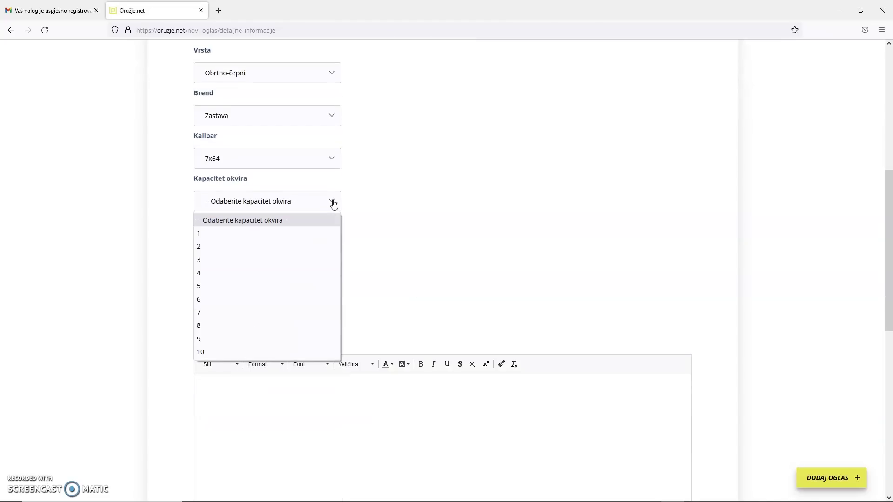
{"action": "left_click", "coordinate": [333, 204]}
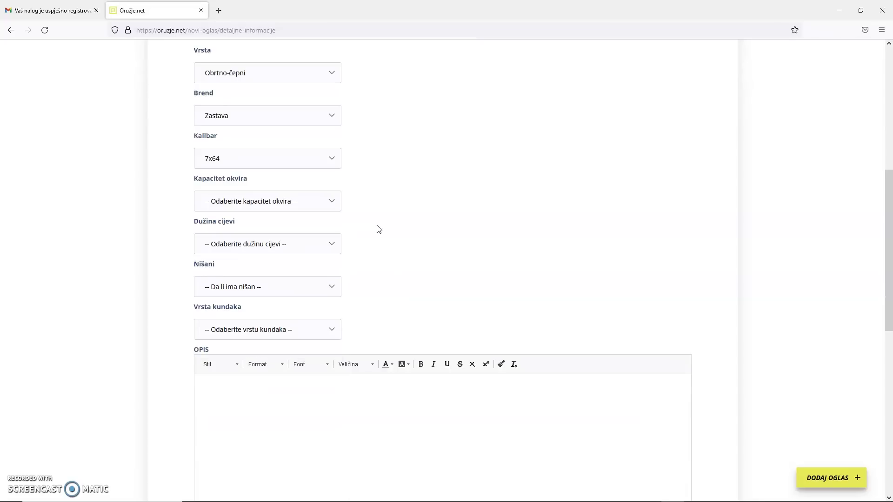
{"action": "scroll", "coordinate": [377, 230], "scroll_direction": "down", "scroll_amount": 3}
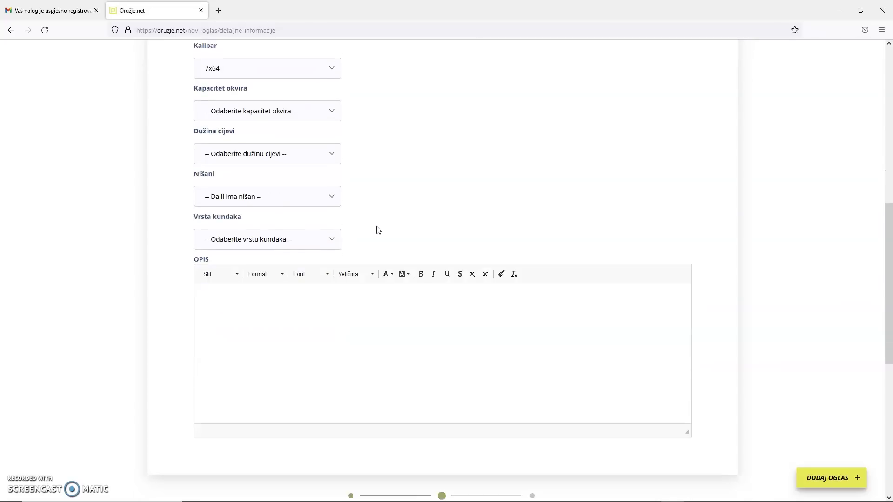
{"action": "scroll", "coordinate": [404, 219], "scroll_direction": "up", "scroll_amount": 2}
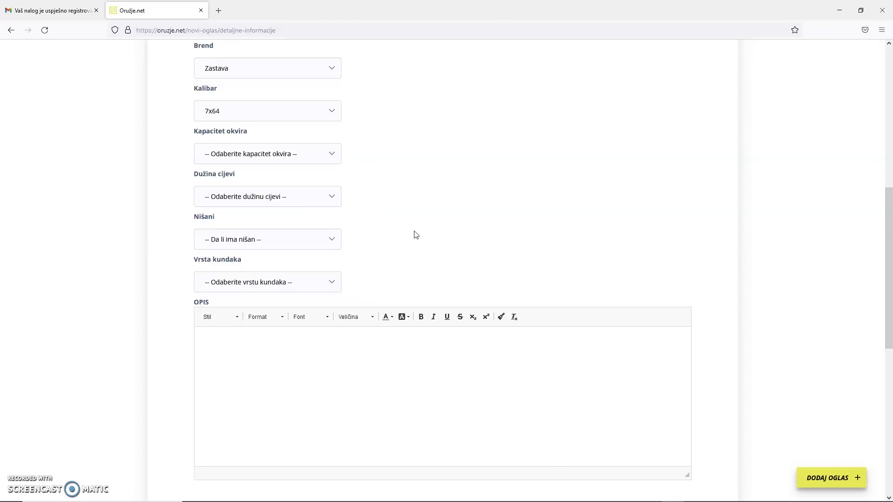
{"action": "scroll", "coordinate": [395, 246], "scroll_direction": "up", "scroll_amount": 1}
{"action": "left_click", "coordinate": [331, 288]}
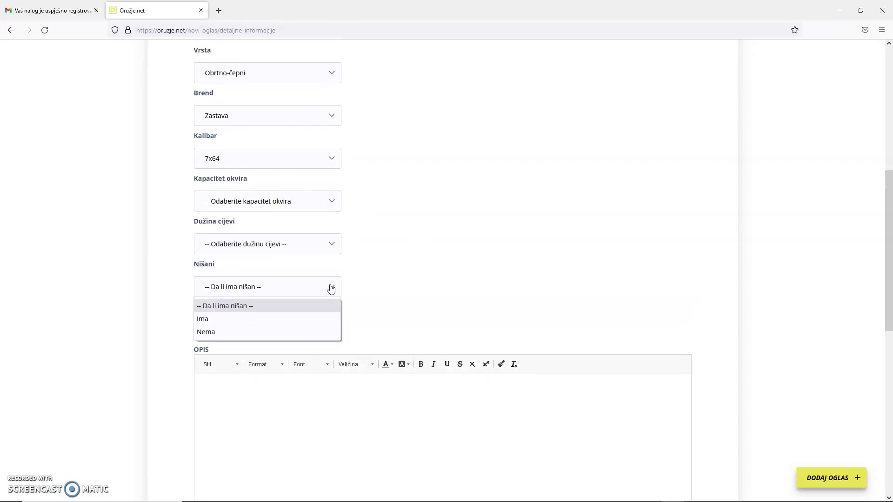
{"action": "left_click", "coordinate": [226, 318]}
{"action": "scroll", "coordinate": [419, 288], "scroll_direction": "down", "scroll_amount": 1}
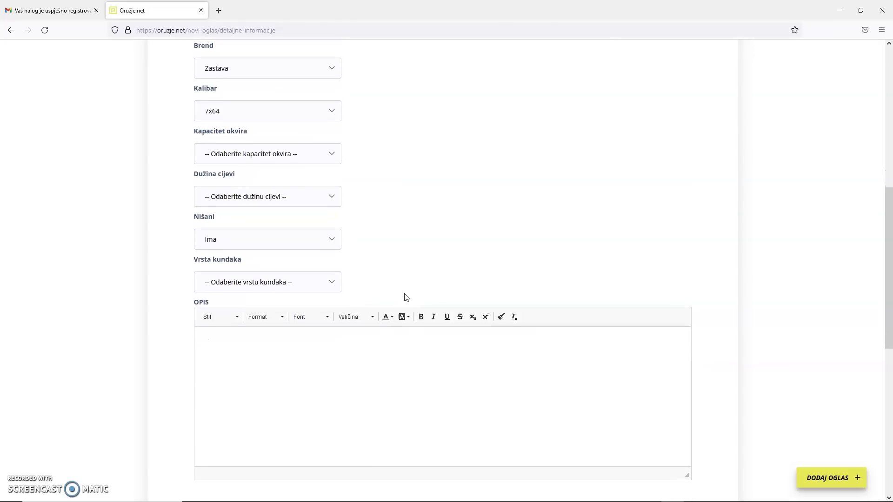
{"action": "left_click", "coordinate": [334, 282]}
{"action": "left_click", "coordinate": [222, 313]}
Place the cursor in the OPIS description editor
{"action": "scroll", "coordinate": [448, 258], "scroll_direction": "up", "scroll_amount": 1}
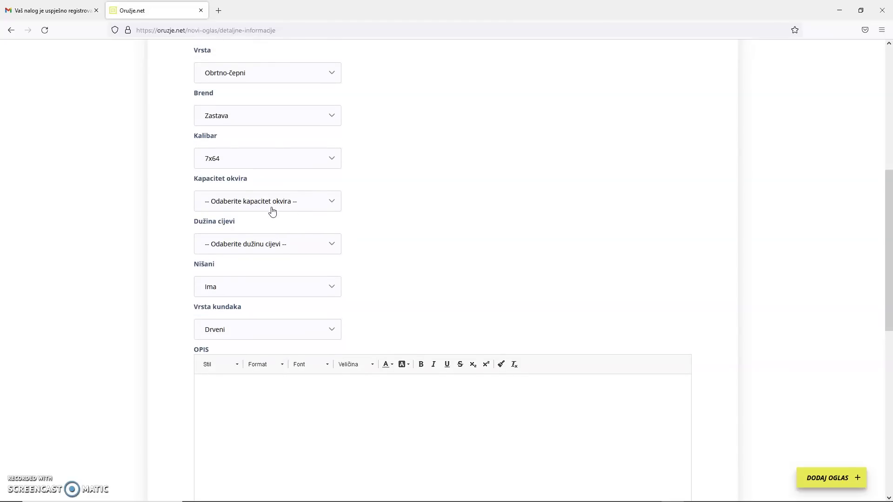
{"action": "scroll", "coordinate": [398, 281], "scroll_direction": "up", "scroll_amount": 2}
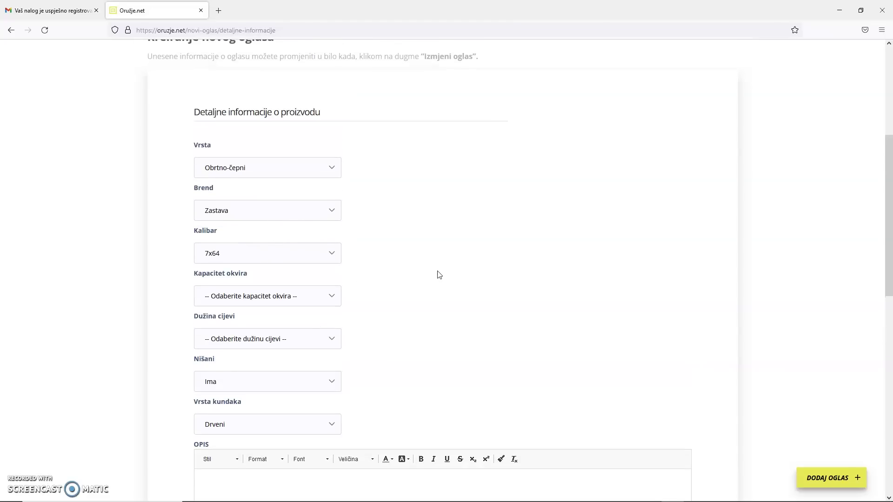
{"action": "scroll", "coordinate": [436, 274], "scroll_direction": "down", "scroll_amount": 5}
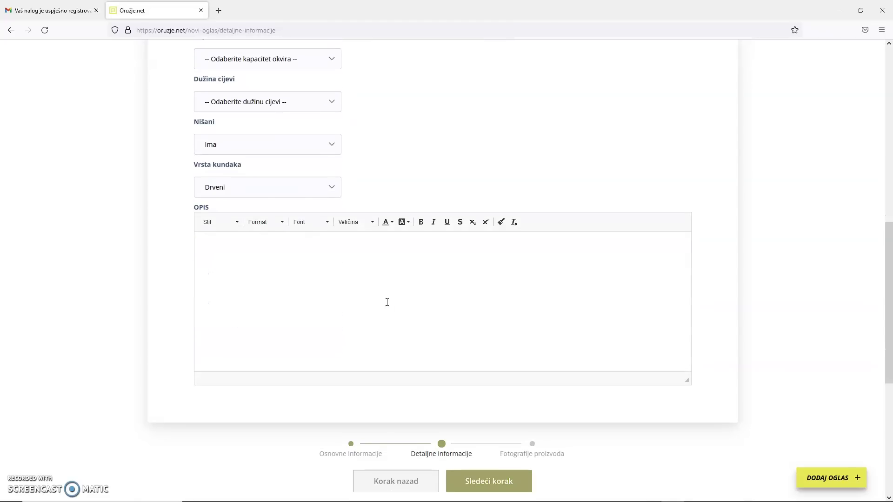
{"action": "left_click", "coordinate": [381, 274]}
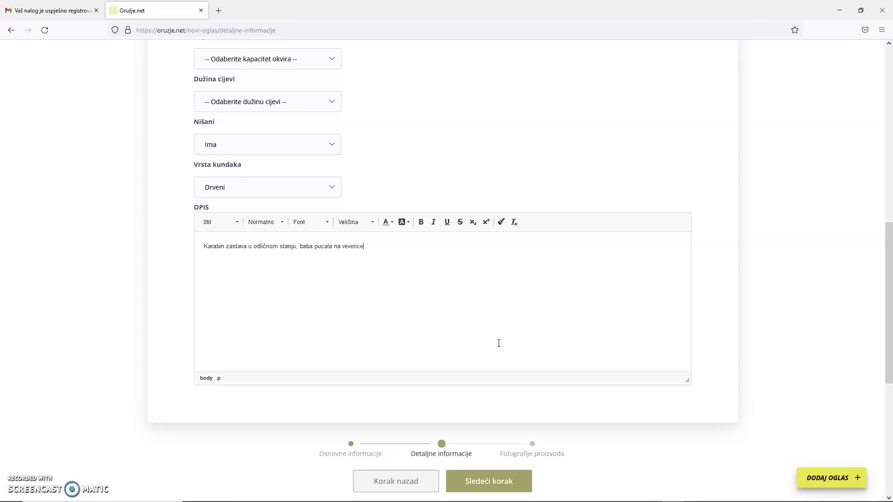
Attempt to continue past the carbine's details step with Sledeći korak
{"action": "scroll", "coordinate": [498, 344], "scroll_direction": "down", "scroll_amount": 2}
{"action": "left_click", "coordinate": [494, 390]}
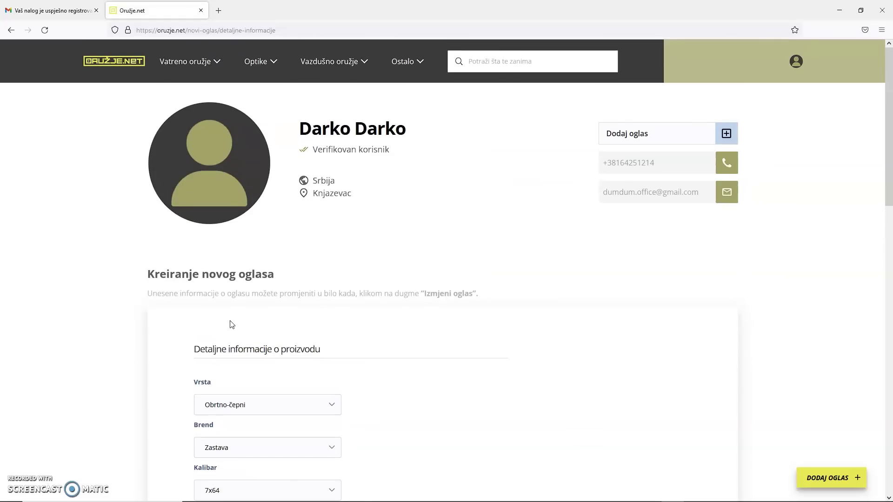
Set the carbine's magazine capacity to 4 and barrel length to 60 cm
{"action": "scroll", "coordinate": [428, 293], "scroll_direction": "down", "scroll_amount": 6}
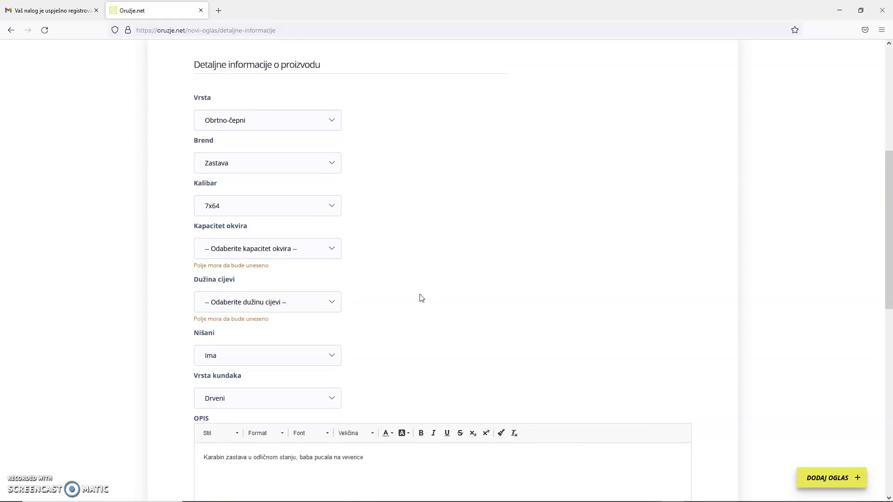
{"action": "left_click", "coordinate": [331, 255]}
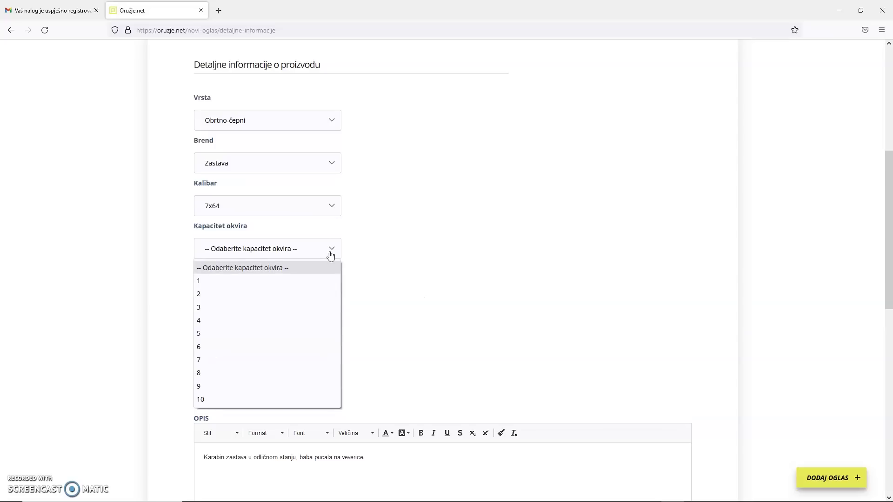
{"action": "left_click", "coordinate": [204, 321]}
{"action": "scroll", "coordinate": [403, 283], "scroll_direction": "down", "scroll_amount": 1}
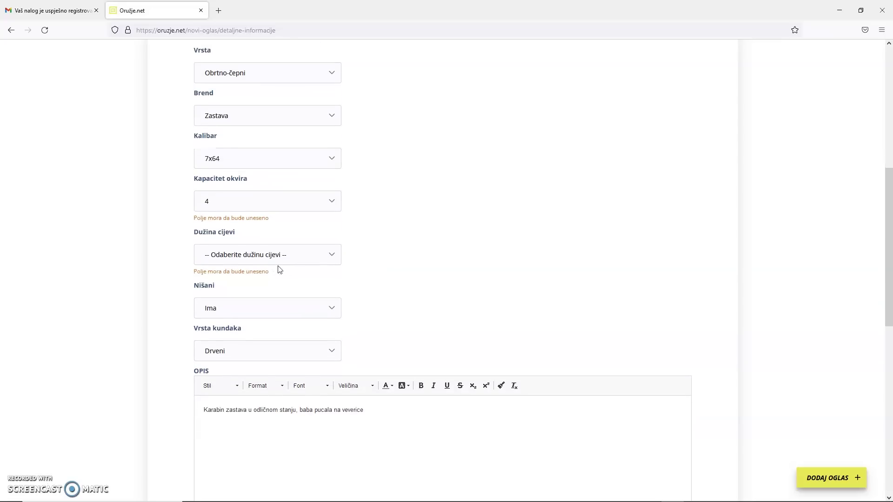
{"action": "left_click", "coordinate": [321, 254]}
{"action": "scroll", "coordinate": [278, 325], "scroll_direction": "down", "scroll_amount": 4}
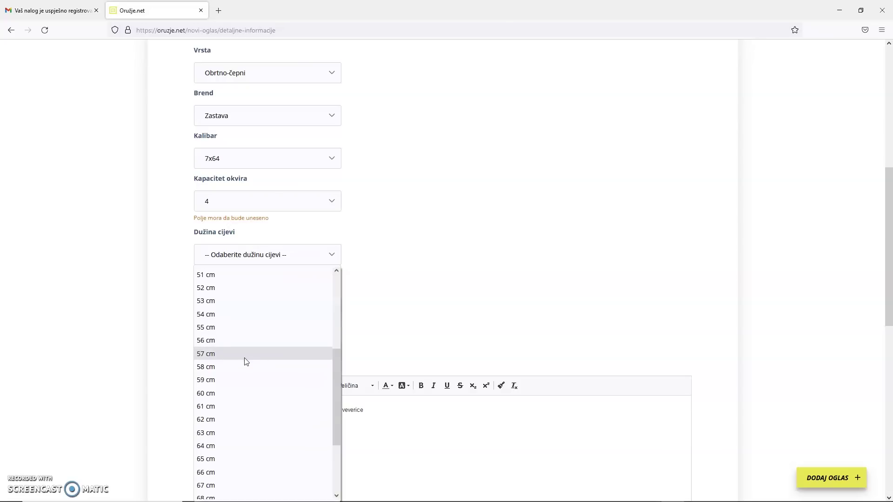
{"action": "left_click", "coordinate": [209, 398]}
Submit the details step to reach Fotografije proizvoda
{"action": "scroll", "coordinate": [444, 292], "scroll_direction": "down", "scroll_amount": 3}
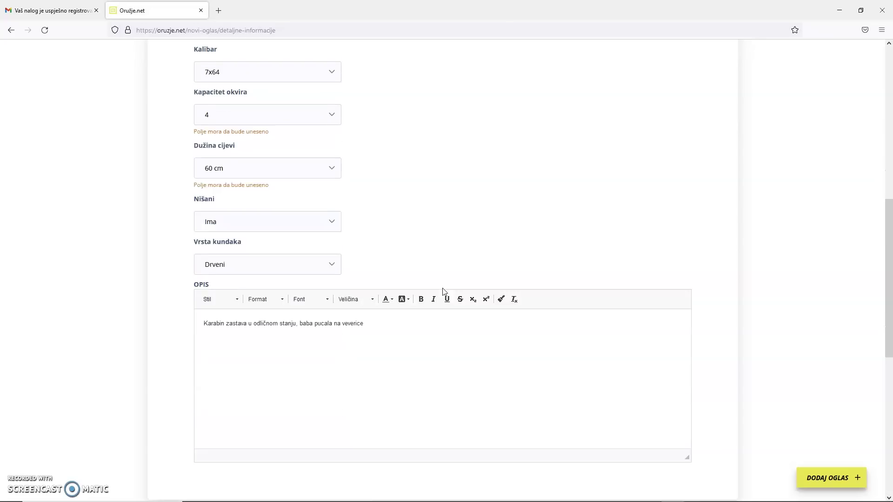
{"action": "scroll", "coordinate": [403, 291], "scroll_direction": "up", "scroll_amount": 3}
{"action": "scroll", "coordinate": [403, 291], "scroll_direction": "up", "scroll_amount": 3}
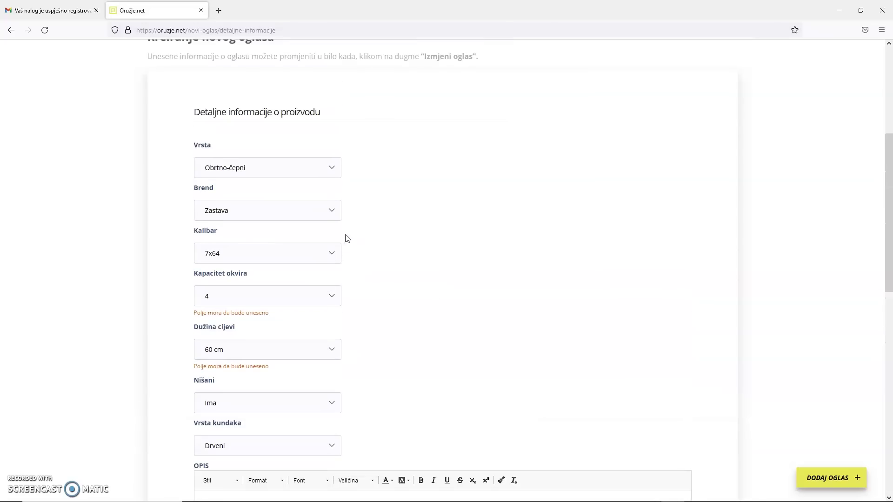
{"action": "scroll", "coordinate": [445, 270], "scroll_direction": "down", "scroll_amount": 5}
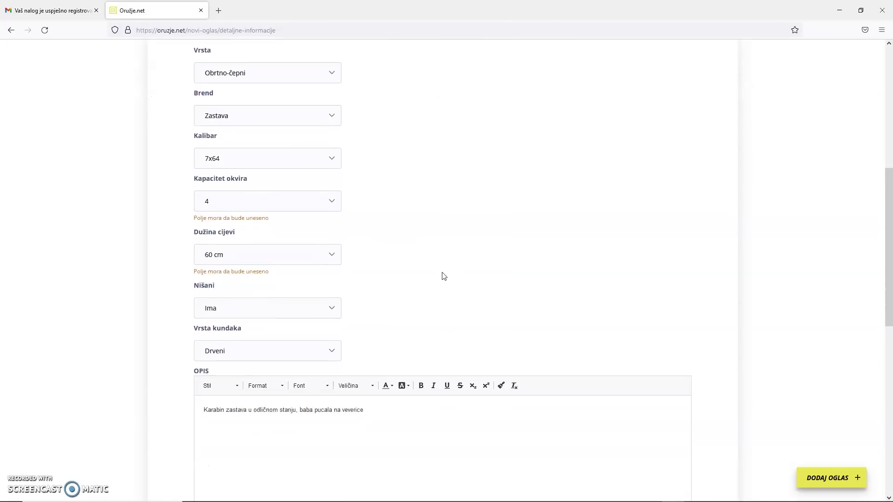
{"action": "scroll", "coordinate": [468, 257], "scroll_direction": "down", "scroll_amount": 2}
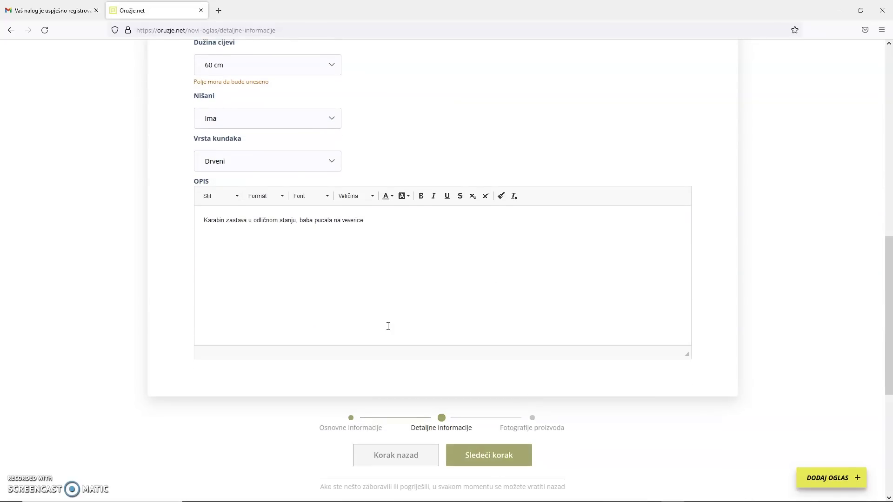
{"action": "scroll", "coordinate": [387, 325], "scroll_direction": "up", "scroll_amount": 4}
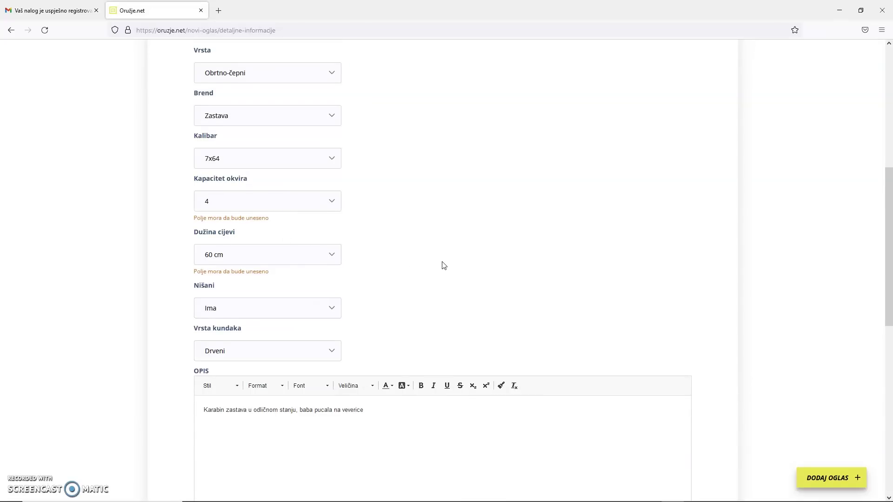
{"action": "scroll", "coordinate": [436, 270], "scroll_direction": "down", "scroll_amount": 6}
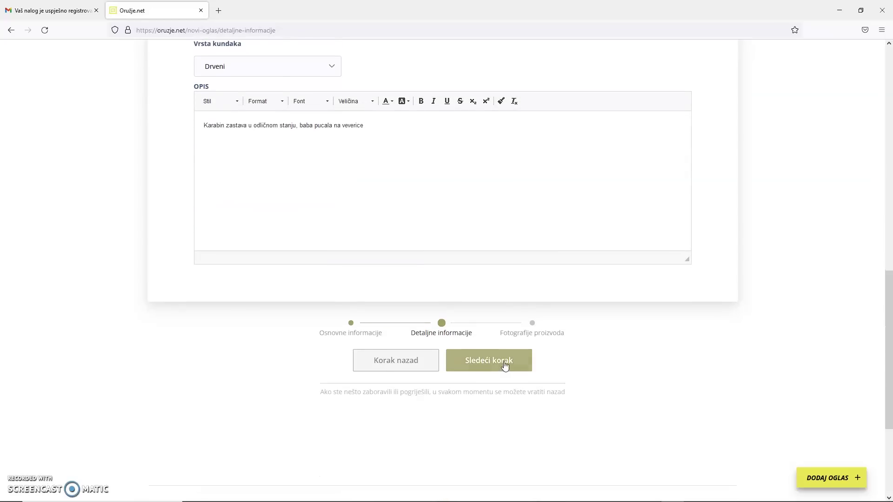
{"action": "left_click", "coordinate": [504, 367]}
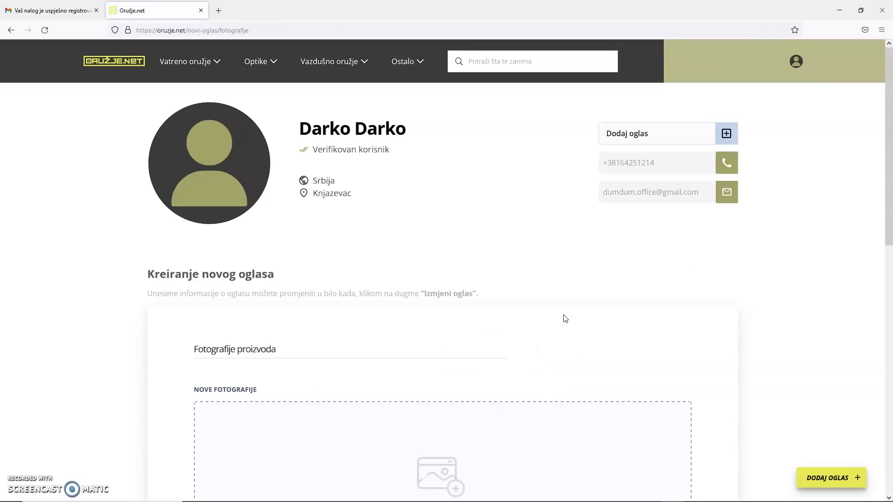
Upload the third pistol photo from the computer and publish the carbine ad
{"action": "scroll", "coordinate": [564, 319], "scroll_direction": "down", "scroll_amount": 4}
{"action": "scroll", "coordinate": [565, 319], "scroll_direction": "down", "scroll_amount": 2}
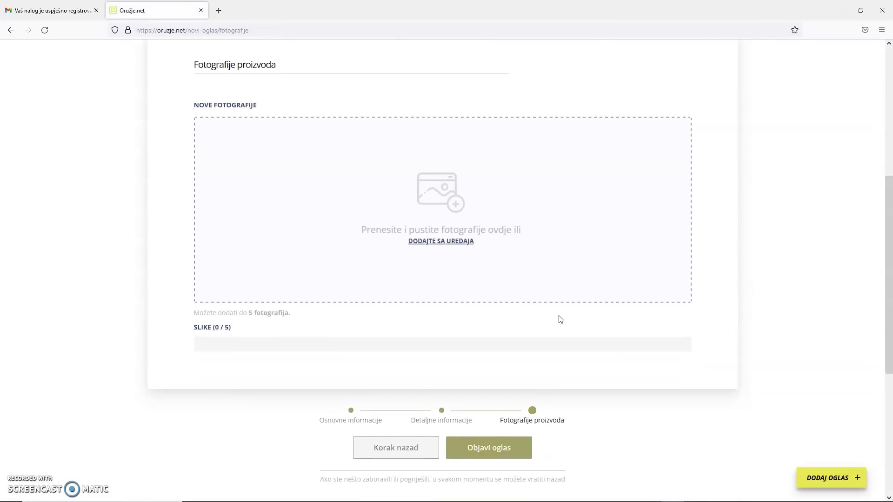
{"action": "left_click", "coordinate": [445, 242]}
{"action": "left_click", "coordinate": [219, 84]}
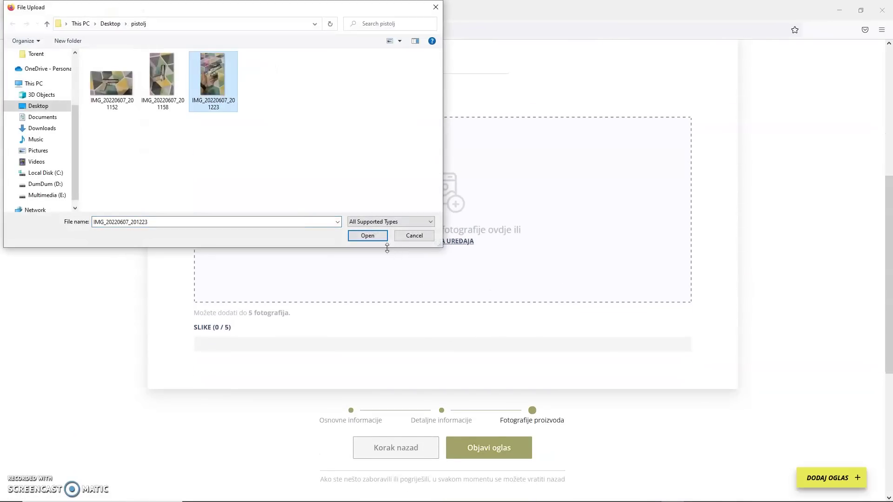
{"action": "left_click", "coordinate": [368, 235]}
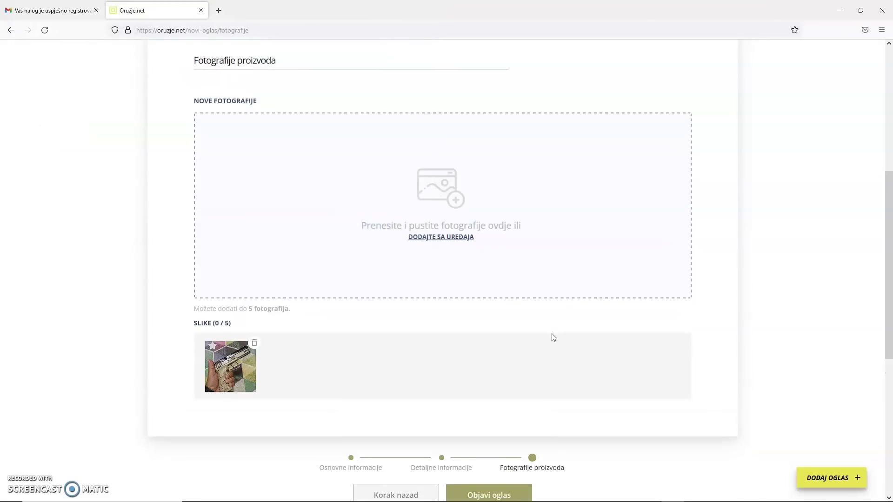
{"action": "scroll", "coordinate": [552, 337], "scroll_direction": "down", "scroll_amount": 2}
{"action": "left_click", "coordinate": [494, 407]}
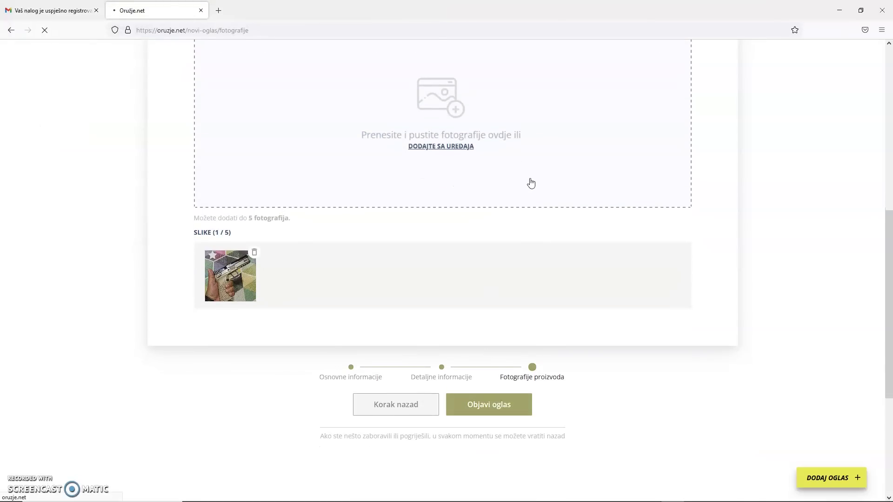
Glance at the Karabin Zastava quick view, close it, and sign out via Odjavi se
{"action": "scroll", "coordinate": [556, 334], "scroll_direction": "down", "scroll_amount": 5}
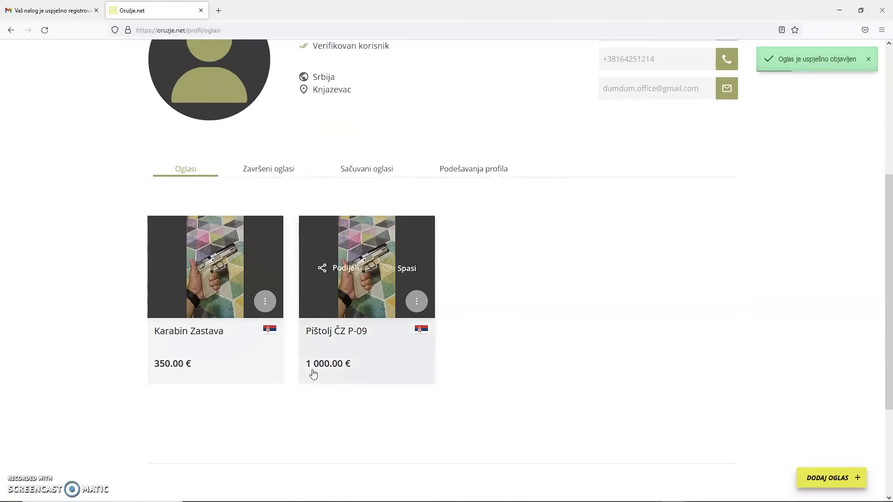
{"action": "left_click", "coordinate": [220, 282]}
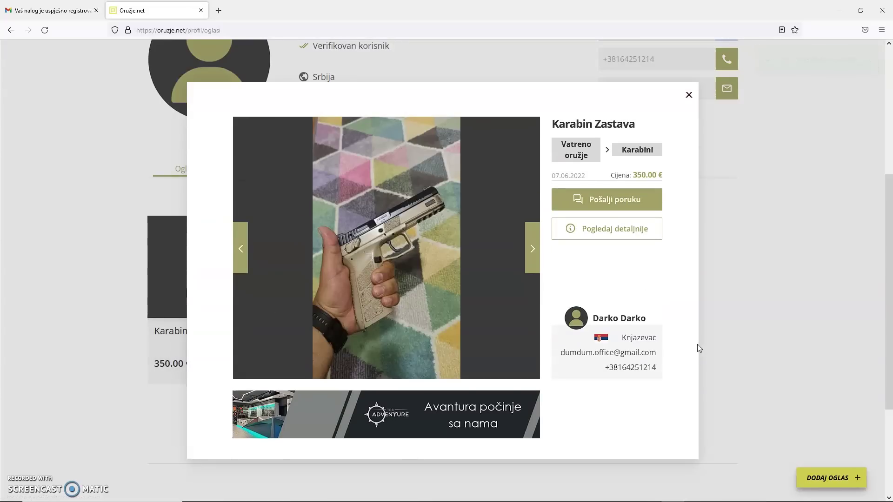
{"action": "left_click", "coordinate": [689, 94]}
{"action": "scroll", "coordinate": [677, 357], "scroll_direction": "up", "scroll_amount": 5}
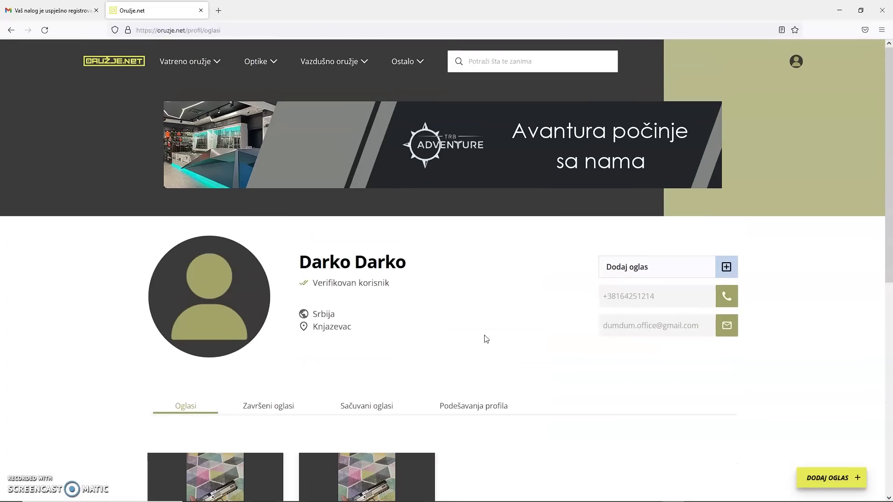
{"action": "left_click", "coordinate": [796, 60]}
{"action": "left_click", "coordinate": [742, 213]}
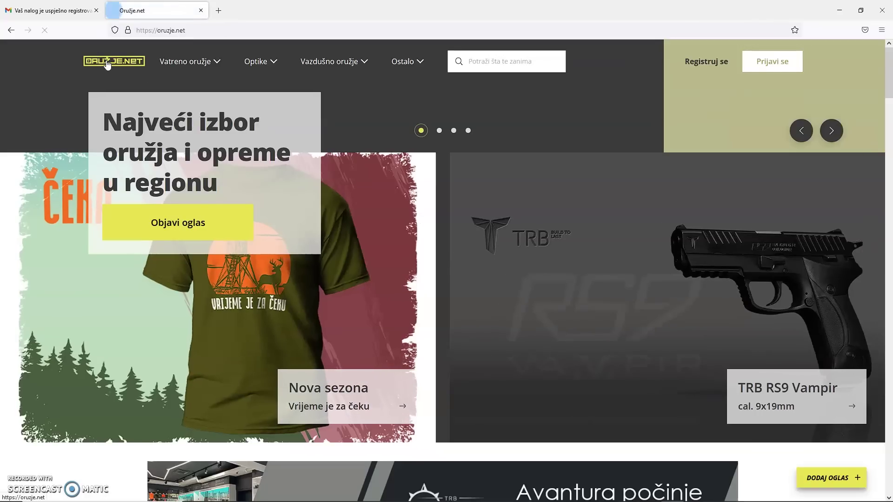
Filter homepage listings to Vatreno oružje › Pištolji in Srbija, used (Polovno) only
{"action": "scroll", "coordinate": [348, 184], "scroll_direction": "down", "scroll_amount": 8}
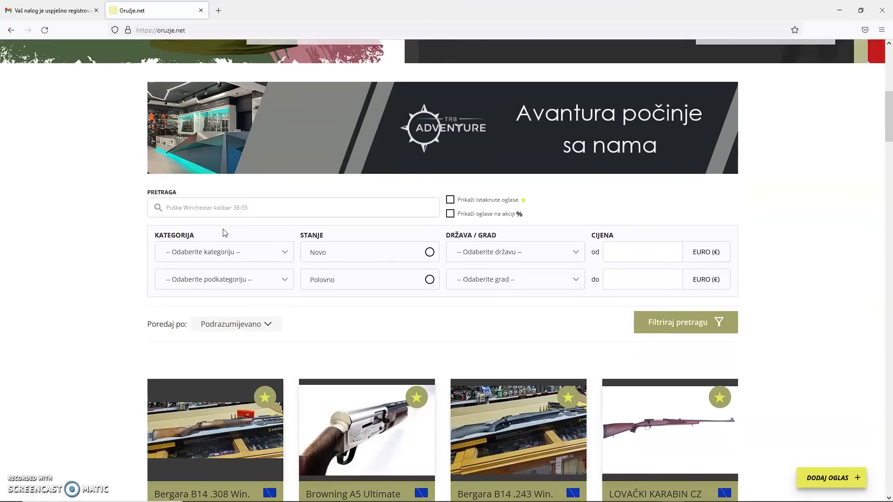
{"action": "left_click", "coordinate": [277, 254]}
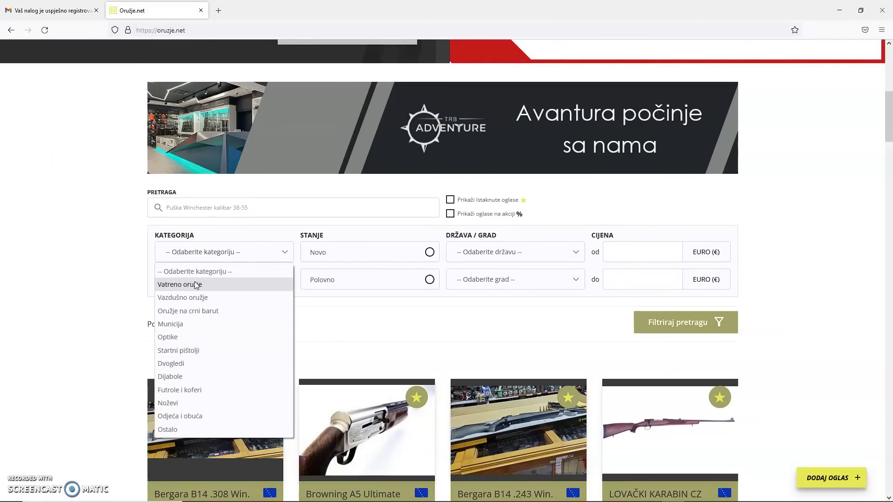
{"action": "left_click", "coordinate": [195, 284]}
{"action": "left_click", "coordinate": [239, 281]}
{"action": "left_click", "coordinate": [183, 316]}
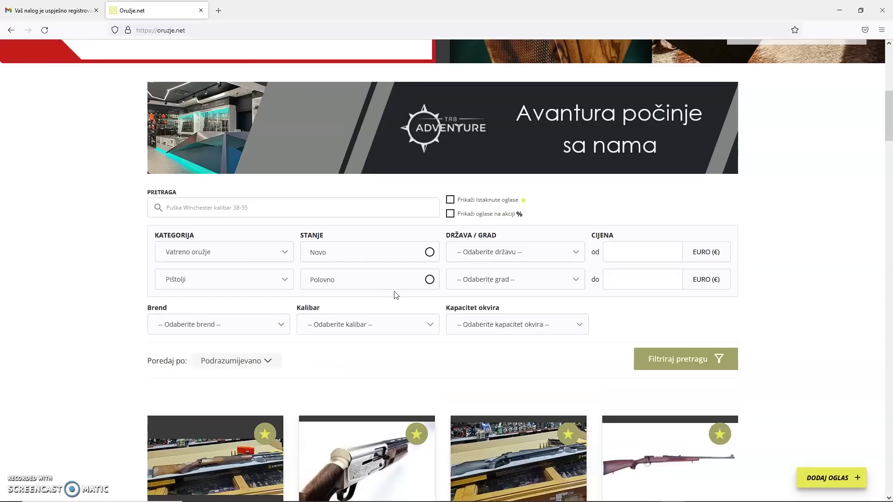
{"action": "left_click", "coordinate": [575, 252]}
{"action": "left_click", "coordinate": [462, 301]}
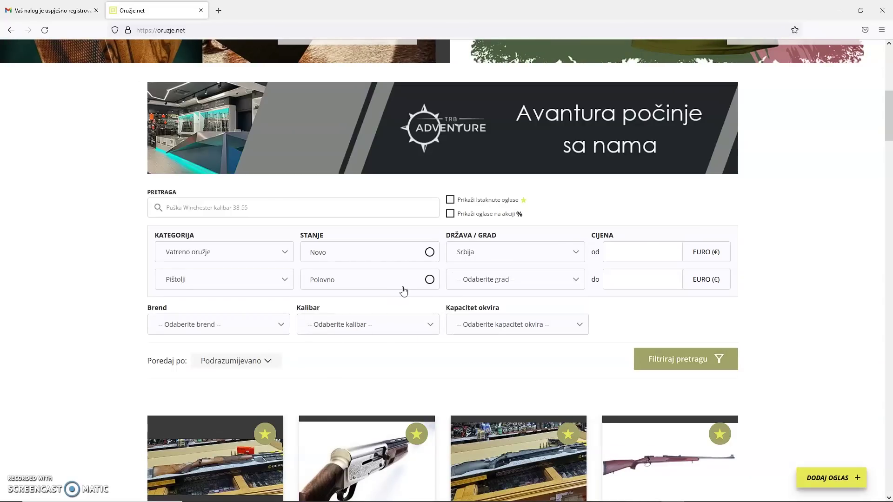
{"action": "left_click", "coordinate": [428, 283]}
{"action": "scroll", "coordinate": [384, 367], "scroll_direction": "down", "scroll_amount": 2}
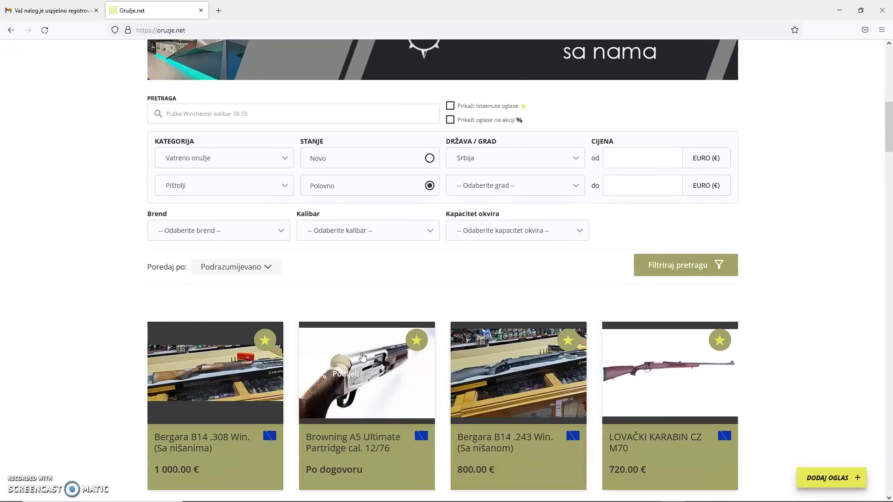
{"action": "left_click", "coordinate": [706, 264]}
Open the full Pištolj ČZ P-09 listing page from its quick preview
{"action": "scroll", "coordinate": [768, 264], "scroll_direction": "down", "scroll_amount": 4}
{"action": "scroll", "coordinate": [797, 266], "scroll_direction": "down", "scroll_amount": 1}
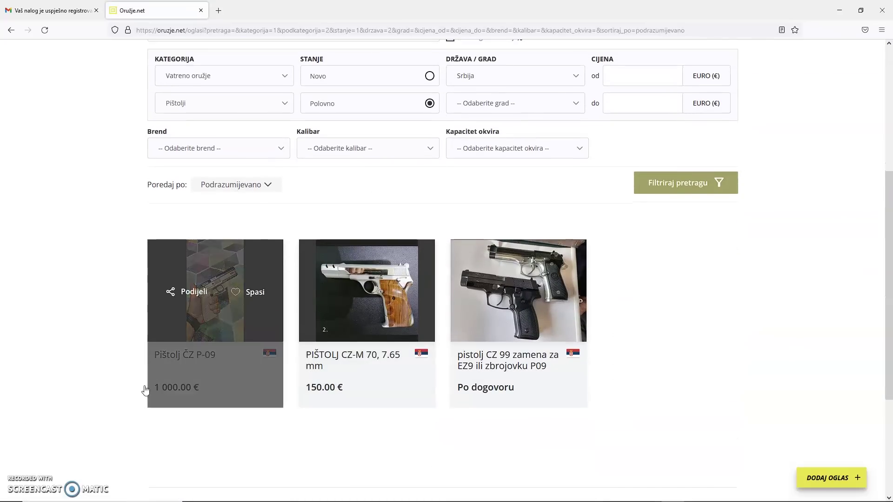
{"action": "mouse_move", "coordinate": [243, 285]}
{"action": "left_click", "coordinate": [237, 270]}
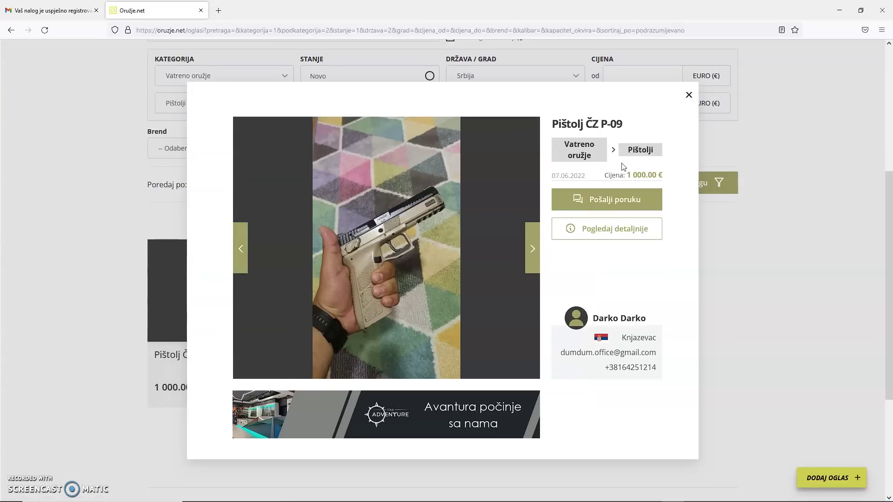
{"action": "left_click", "coordinate": [614, 231]}
{"action": "scroll", "coordinate": [794, 254], "scroll_direction": "down", "scroll_amount": 3}
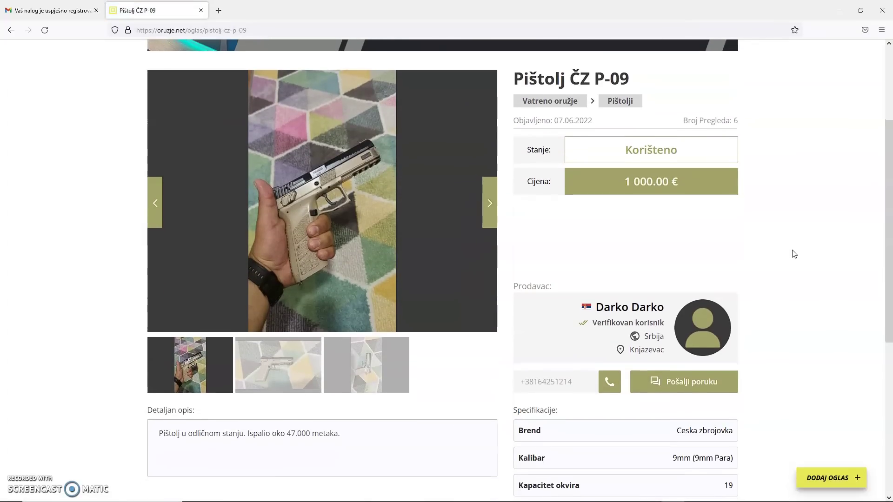
Advance to the third Pištolj ČZ P-09 photo and zoom it in and out full-screen
{"action": "scroll", "coordinate": [794, 254], "scroll_direction": "down", "scroll_amount": 1}
{"action": "scroll", "coordinate": [425, 385], "scroll_direction": "up", "scroll_amount": 1}
{"action": "scroll", "coordinate": [421, 389], "scroll_direction": "down", "scroll_amount": 1}
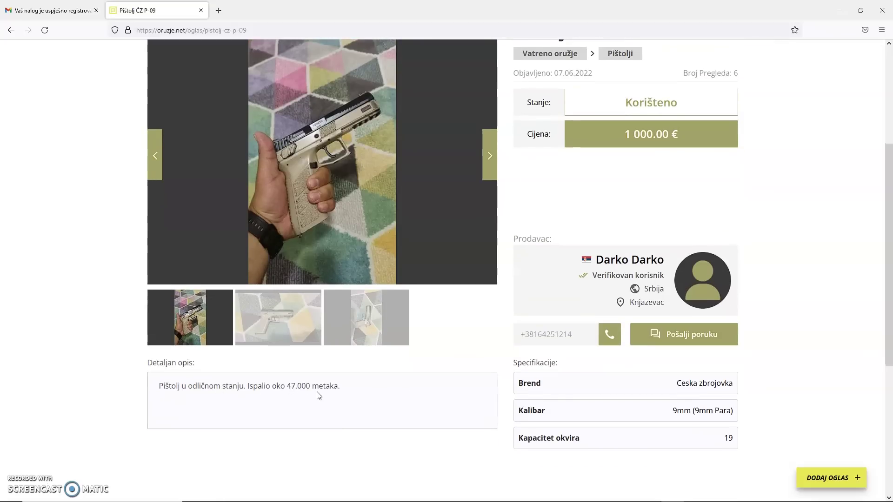
{"action": "scroll", "coordinate": [330, 400], "scroll_direction": "up", "scroll_amount": 2}
{"action": "left_click", "coordinate": [492, 251]}
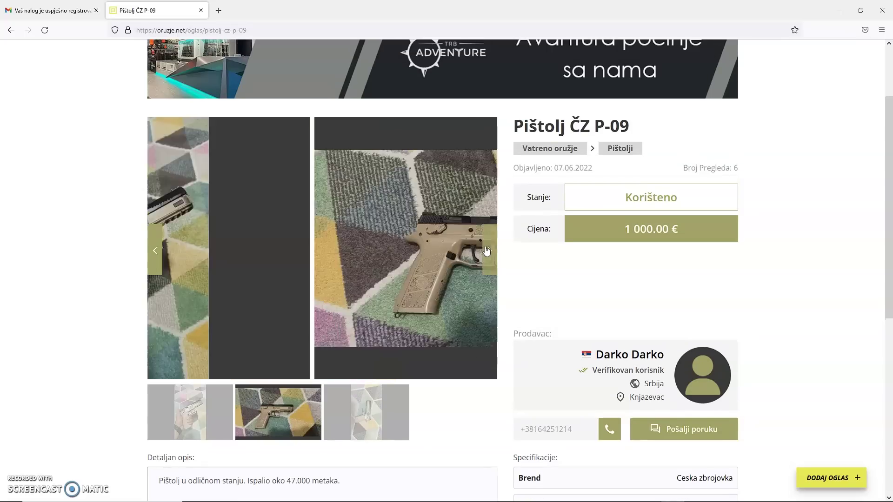
{"action": "left_click", "coordinate": [492, 251]}
{"action": "left_click", "coordinate": [336, 239]}
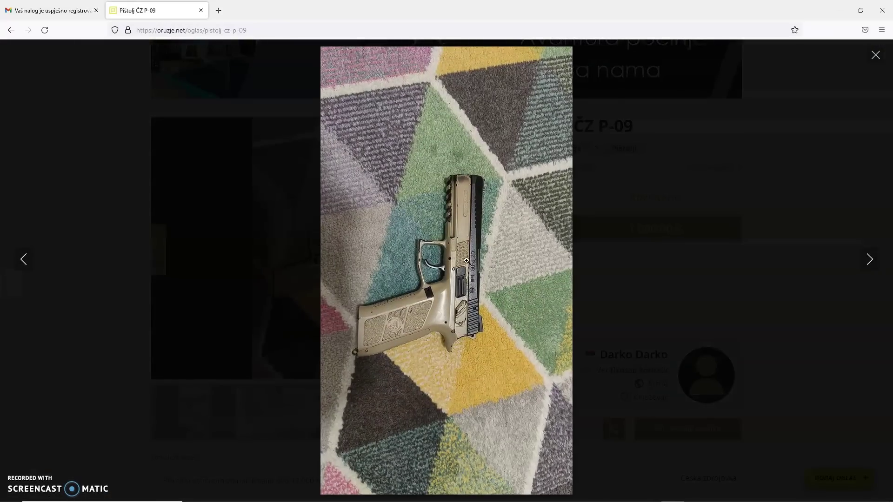
{"action": "left_click", "coordinate": [450, 286]}
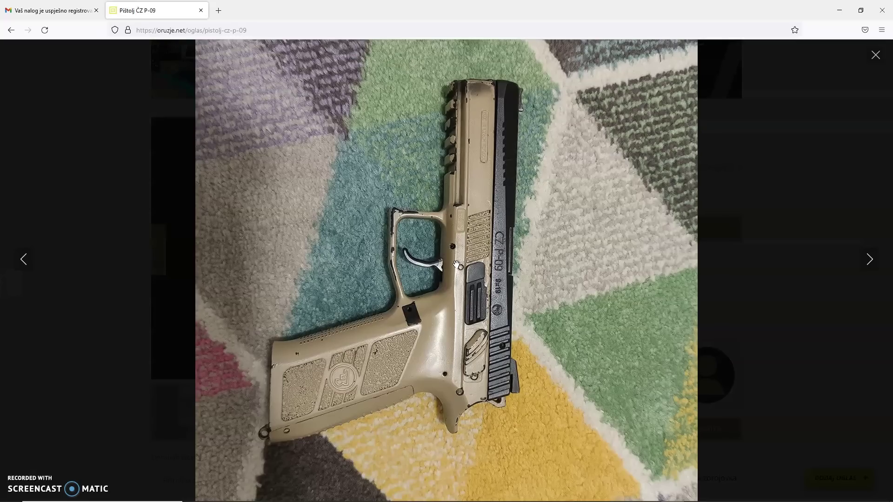
{"action": "left_click", "coordinate": [478, 255]}
{"action": "left_click", "coordinate": [876, 55]}
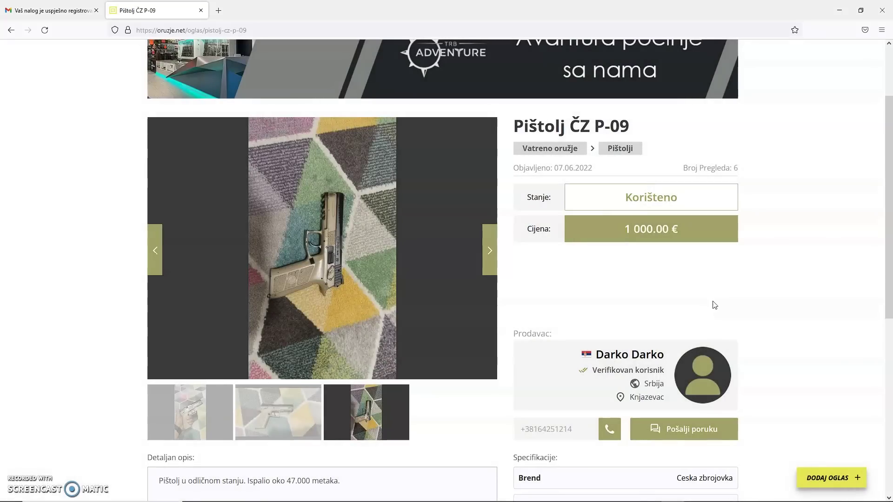
Try messaging the seller, return to the listing, and open the seller's profile page
{"action": "scroll", "coordinate": [714, 305], "scroll_direction": "down", "scroll_amount": 3}
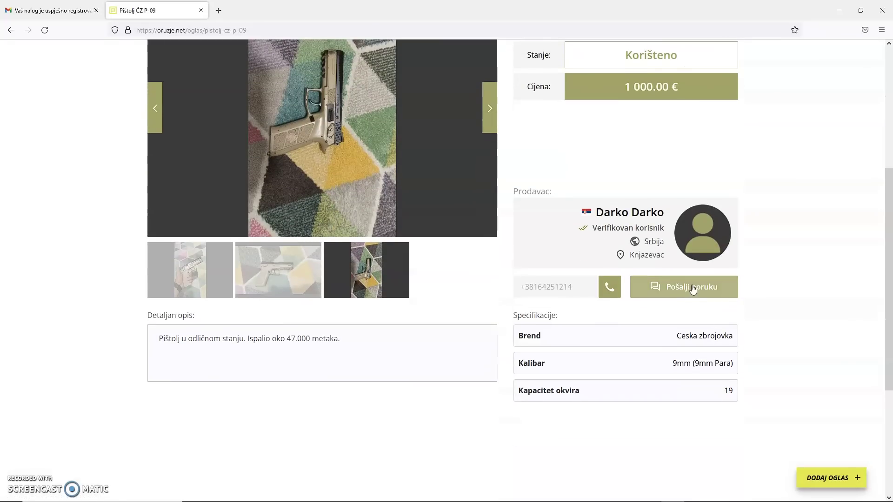
{"action": "left_click", "coordinate": [693, 289]}
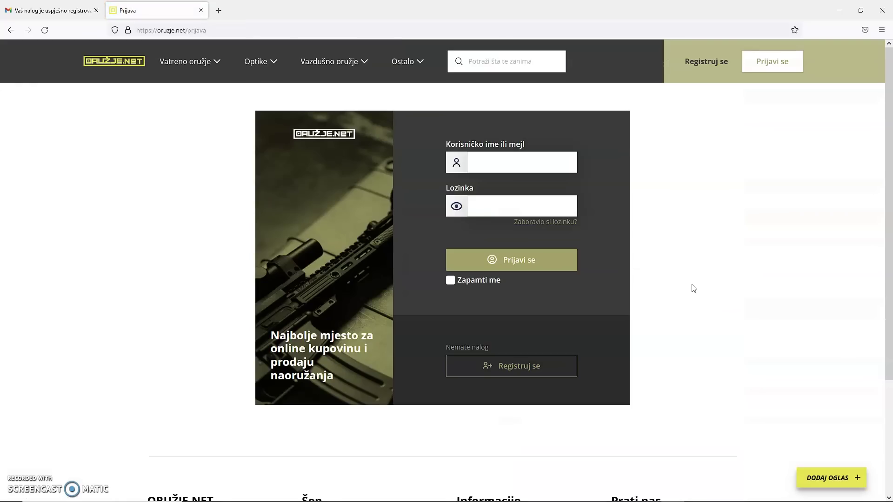
{"action": "left_click", "coordinate": [11, 32]}
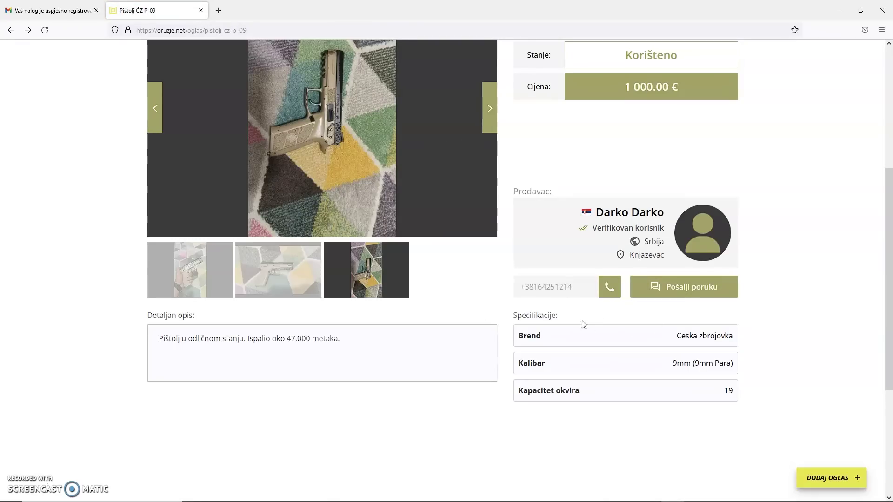
{"action": "scroll", "coordinate": [648, 385], "scroll_direction": "up", "scroll_amount": 2}
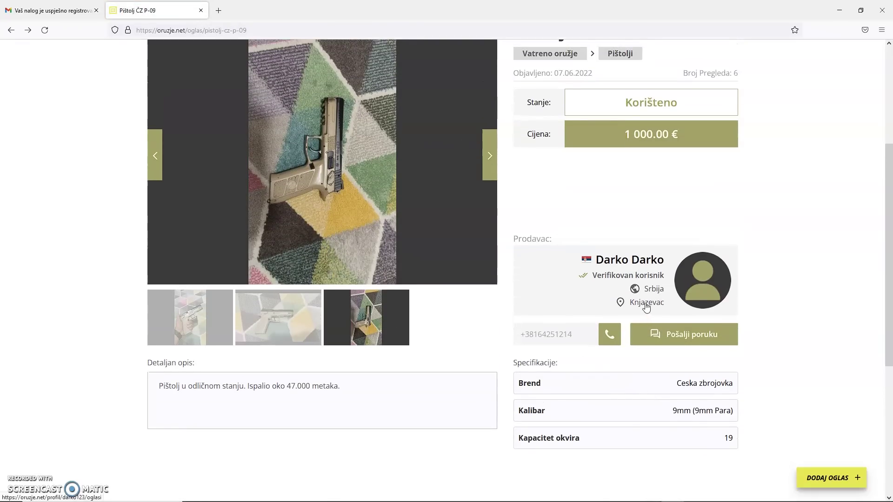
{"action": "left_click", "coordinate": [646, 303]}
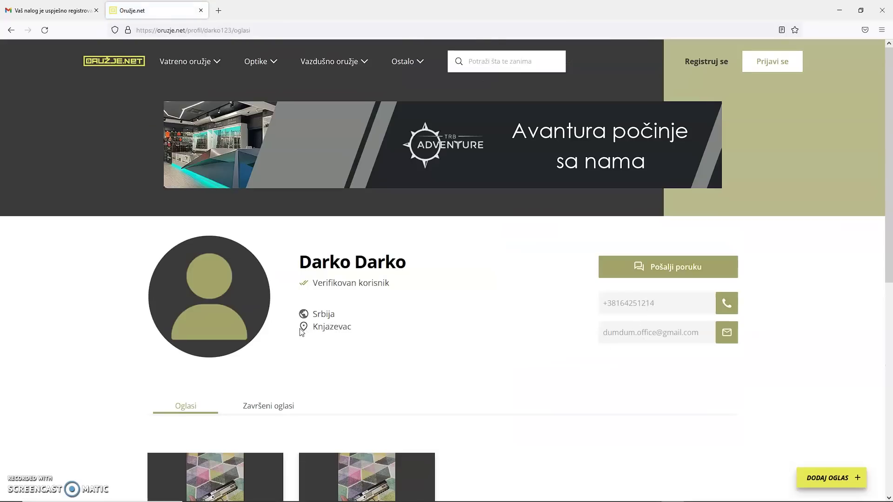
Leave the seller's profile via the Oružje.net logo and scroll to the Pretraga filters
{"action": "scroll", "coordinate": [474, 343], "scroll_direction": "down", "scroll_amount": 3}
{"action": "scroll", "coordinate": [435, 342], "scroll_direction": "up", "scroll_amount": 3}
{"action": "scroll", "coordinate": [358, 340], "scroll_direction": "down", "scroll_amount": 3}
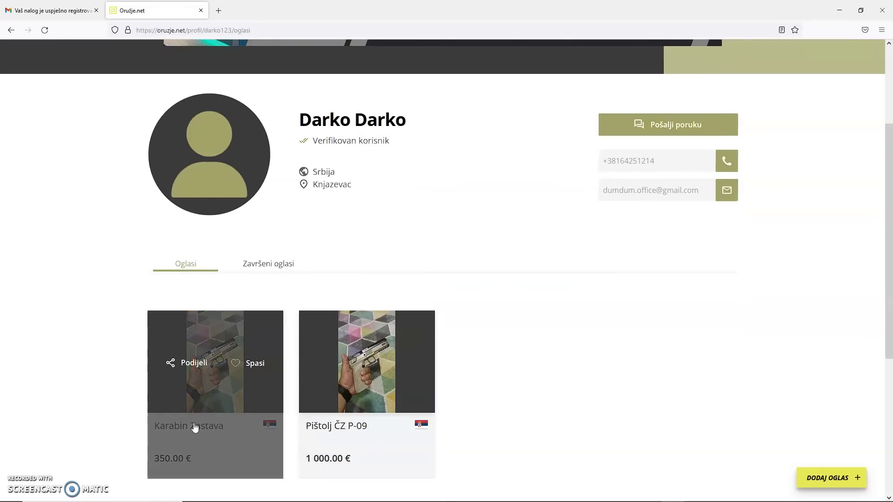
{"action": "scroll", "coordinate": [127, 74], "scroll_direction": "up", "scroll_amount": 3}
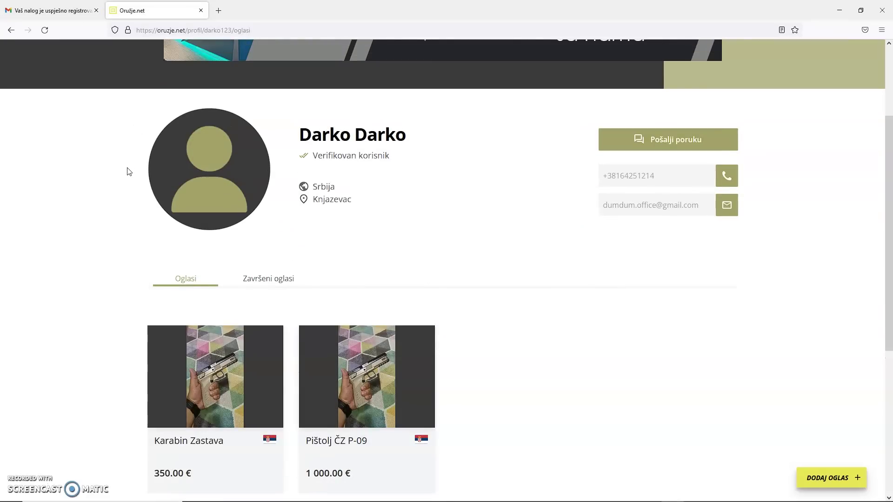
{"action": "left_click", "coordinate": [120, 63]}
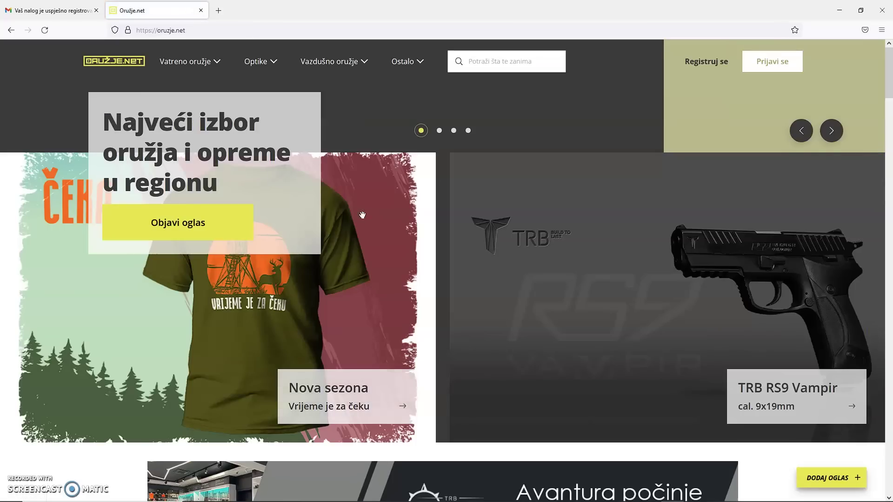
{"action": "mouse_move", "coordinate": [199, 68]}
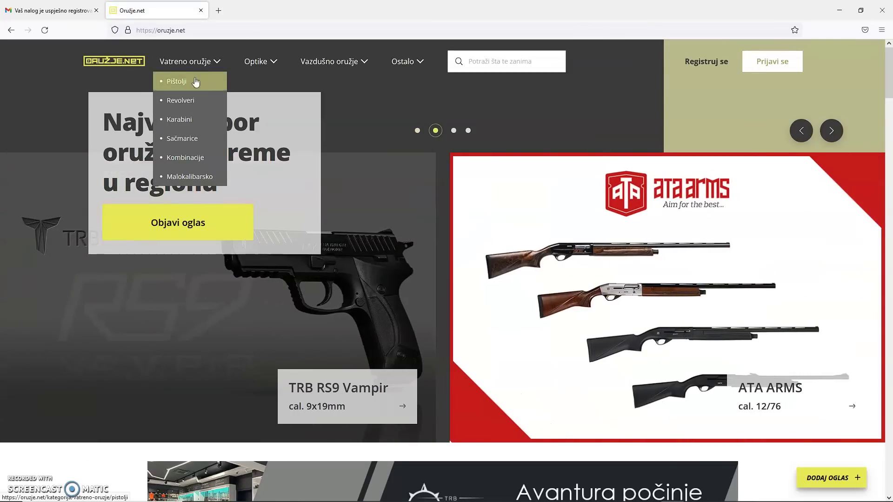
{"action": "scroll", "coordinate": [280, 297], "scroll_direction": "down", "scroll_amount": 10}
Filter listings to Vatreno oružje › Karabini with 60 cm barrels, used only
{"action": "left_click", "coordinate": [260, 213]}
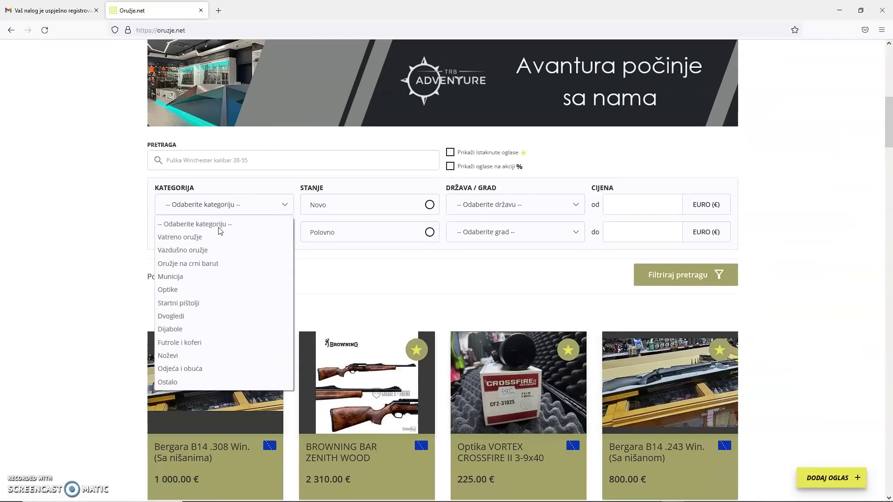
{"action": "left_click", "coordinate": [267, 238]}
{"action": "left_click", "coordinate": [268, 236]}
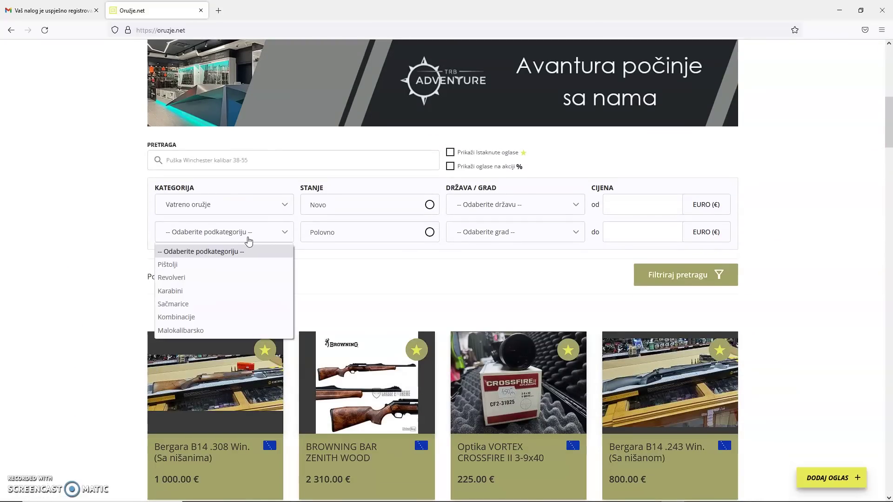
{"action": "left_click", "coordinate": [191, 292]}
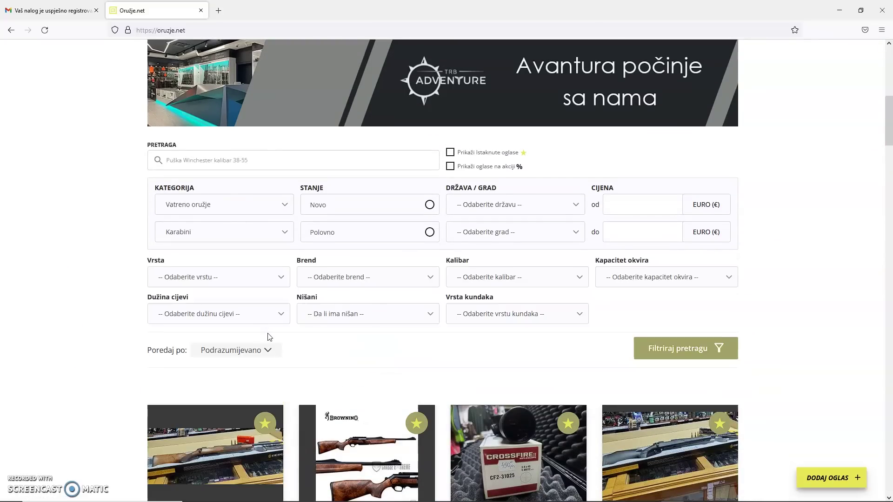
{"action": "left_click", "coordinate": [282, 316]}
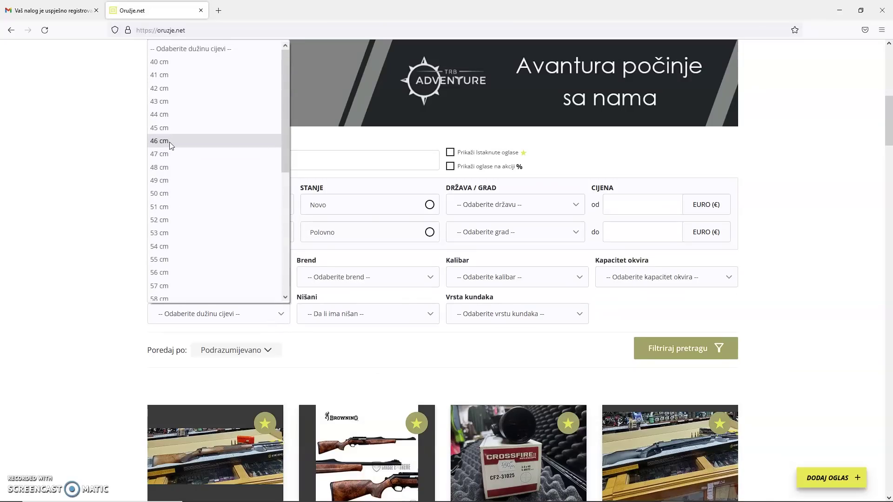
{"action": "scroll", "coordinate": [181, 260], "scroll_direction": "down", "scroll_amount": 2}
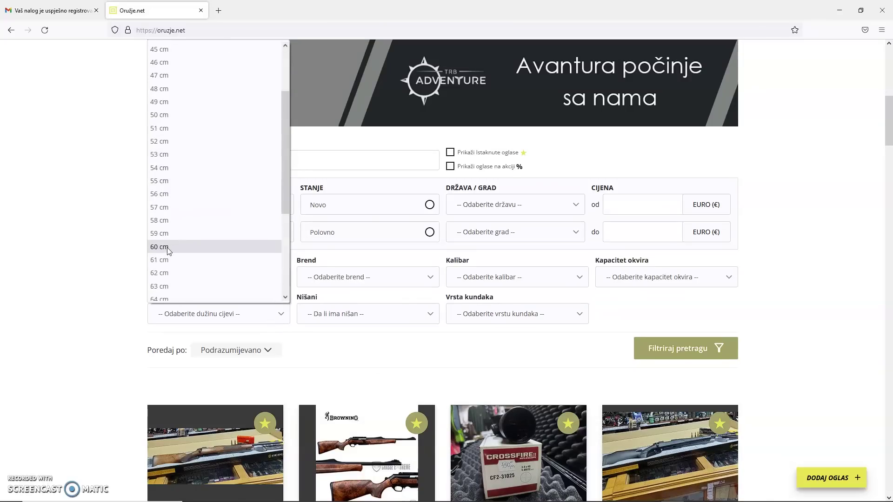
{"action": "left_click", "coordinate": [182, 251]}
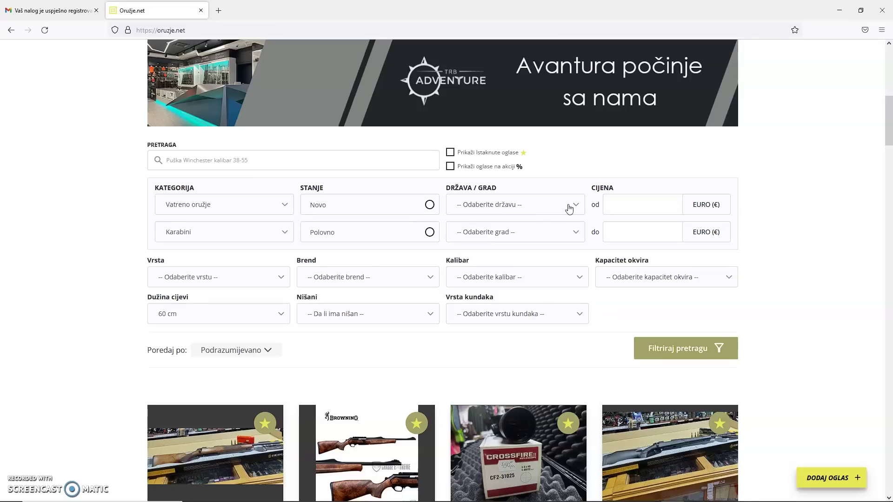
{"action": "left_click", "coordinate": [430, 233]}
{"action": "scroll", "coordinate": [618, 361], "scroll_direction": "down", "scroll_amount": 2}
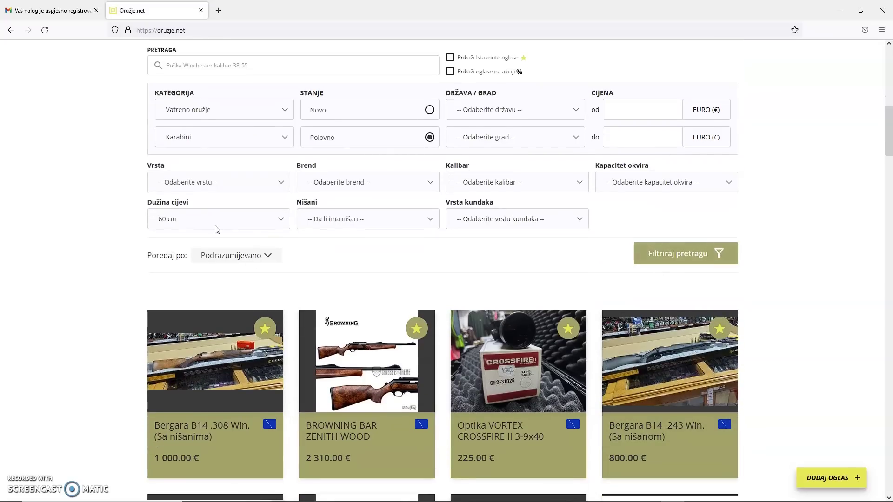
{"action": "left_click", "coordinate": [688, 258]}
Scroll through the filtered carbine results, including Karabin Zastava at 350 €
{"action": "scroll", "coordinate": [749, 319], "scroll_direction": "down", "scroll_amount": 6}
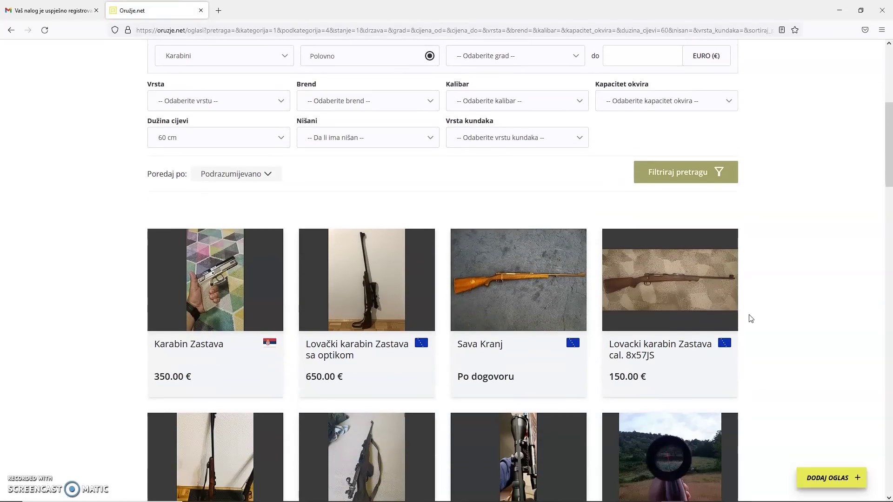
{"action": "scroll", "coordinate": [821, 339], "scroll_direction": "down", "scroll_amount": 2}
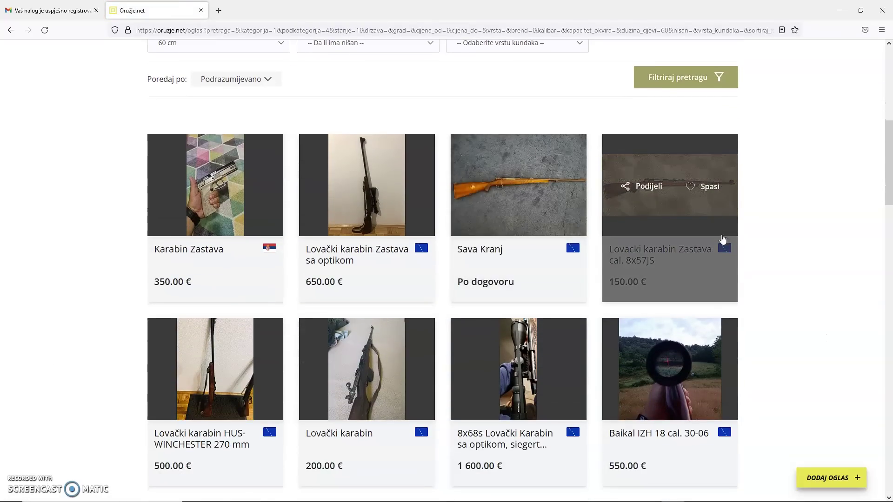
{"action": "scroll", "coordinate": [552, 361], "scroll_direction": "down", "scroll_amount": 5}
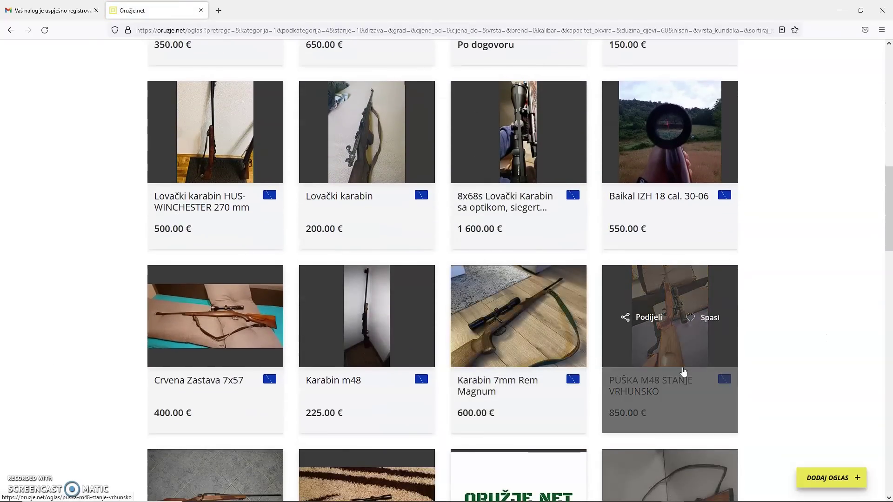
{"action": "scroll", "coordinate": [274, 362], "scroll_direction": "down", "scroll_amount": 6}
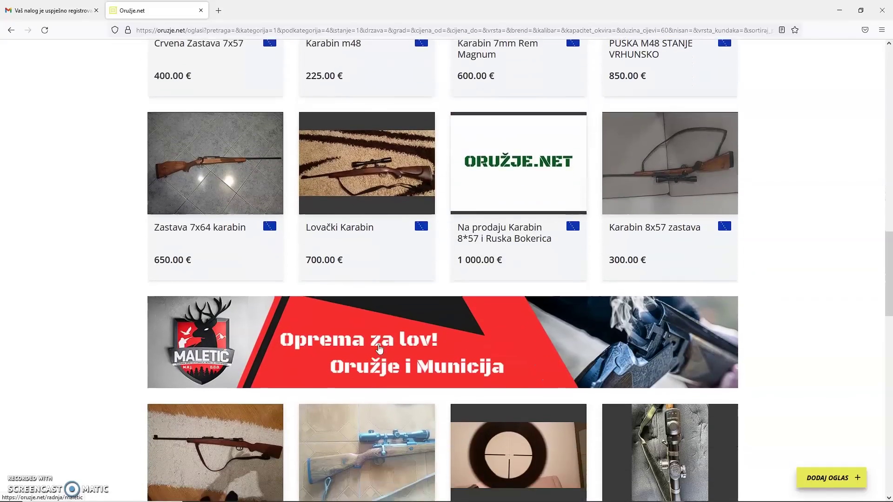
{"action": "scroll", "coordinate": [427, 345], "scroll_direction": "up", "scroll_amount": 5}
{"action": "scroll", "coordinate": [425, 344], "scroll_direction": "up", "scroll_amount": 6}
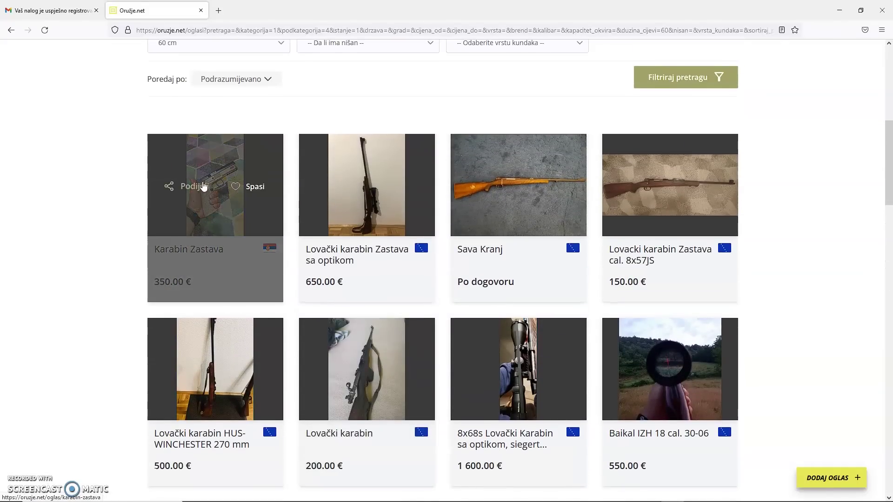
View the full Karabin Zastava ad (7x64, 60 cm barrel, 350 €), then return home
{"action": "left_click", "coordinate": [218, 161]}
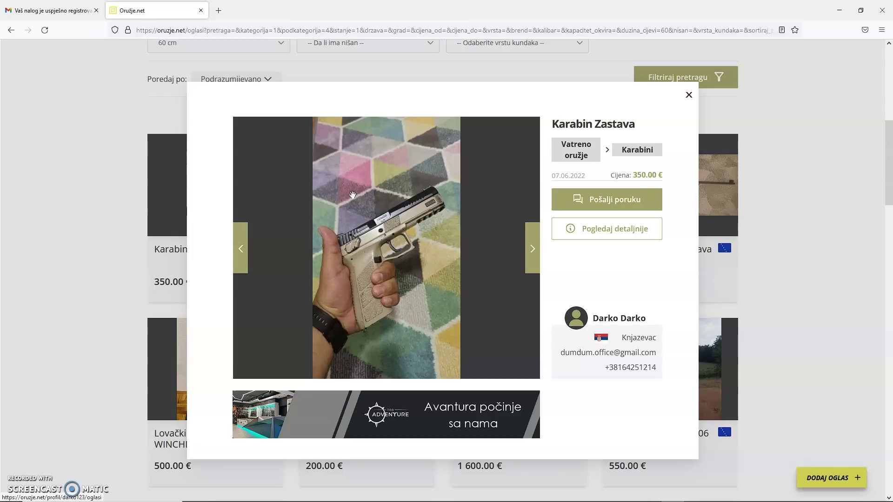
{"action": "left_click", "coordinate": [605, 229]}
{"action": "scroll", "coordinate": [444, 353], "scroll_direction": "down", "scroll_amount": 2}
{"action": "scroll", "coordinate": [444, 354], "scroll_direction": "down", "scroll_amount": 2}
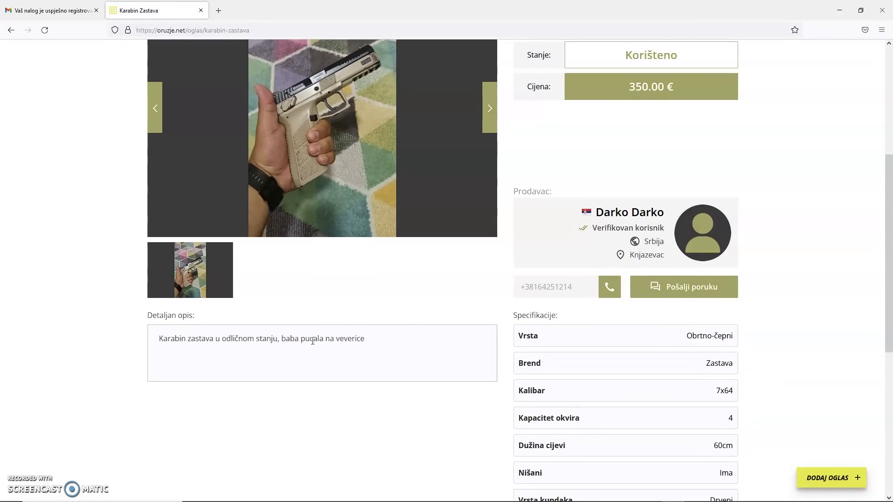
{"action": "scroll", "coordinate": [414, 357], "scroll_direction": "up", "scroll_amount": 5}
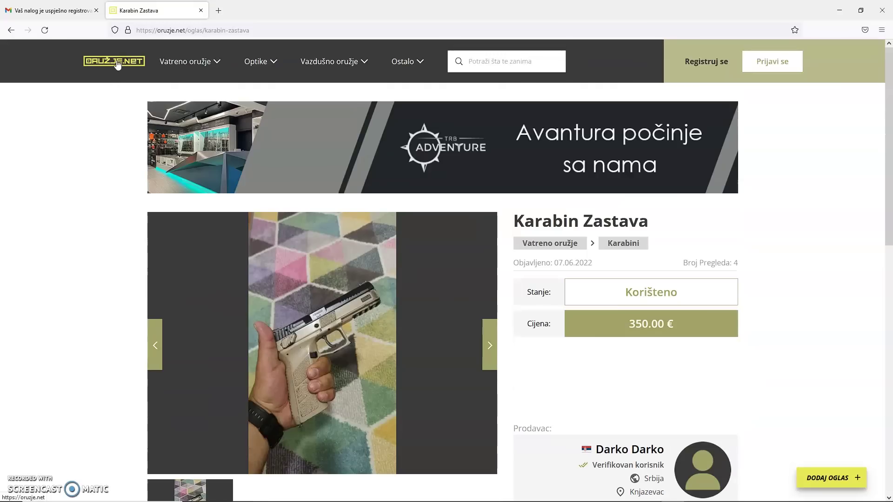
{"action": "left_click", "coordinate": [119, 64]}
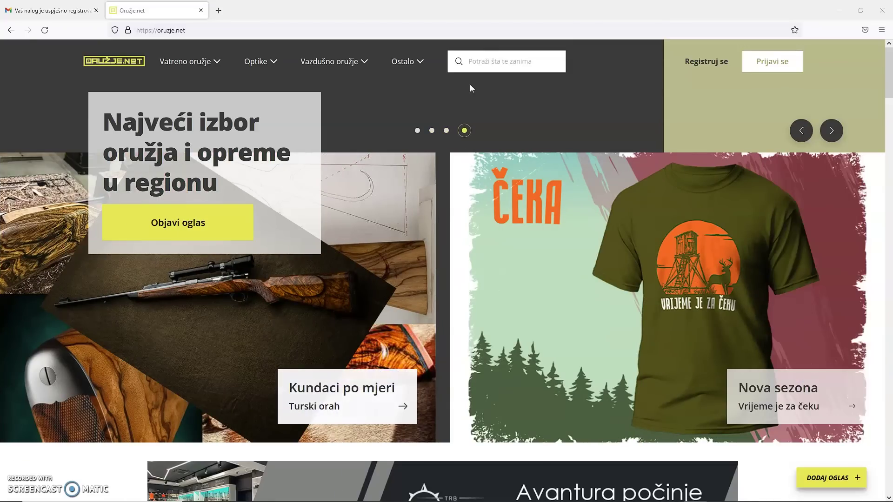
Browse the home page and open the TRB Adventure verified shop page in a new tab
{"action": "scroll", "coordinate": [349, 96], "scroll_direction": "down", "scroll_amount": 7}
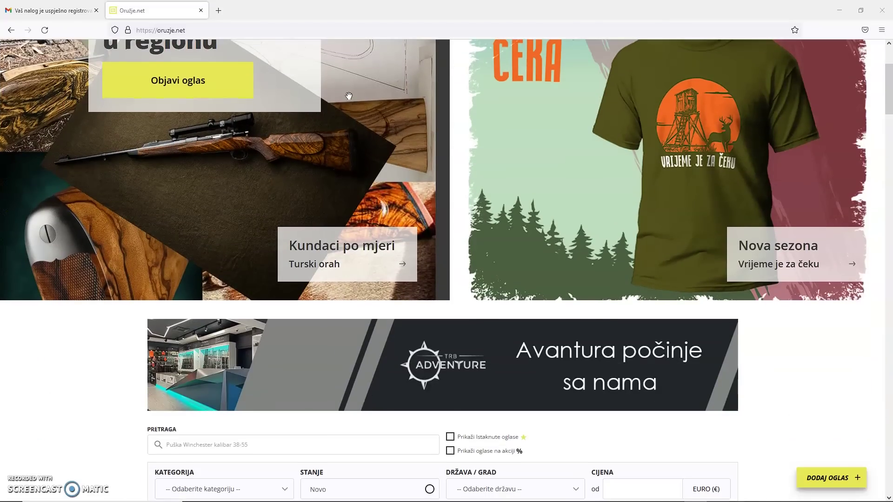
{"action": "scroll", "coordinate": [275, 235], "scroll_direction": "up", "scroll_amount": 7}
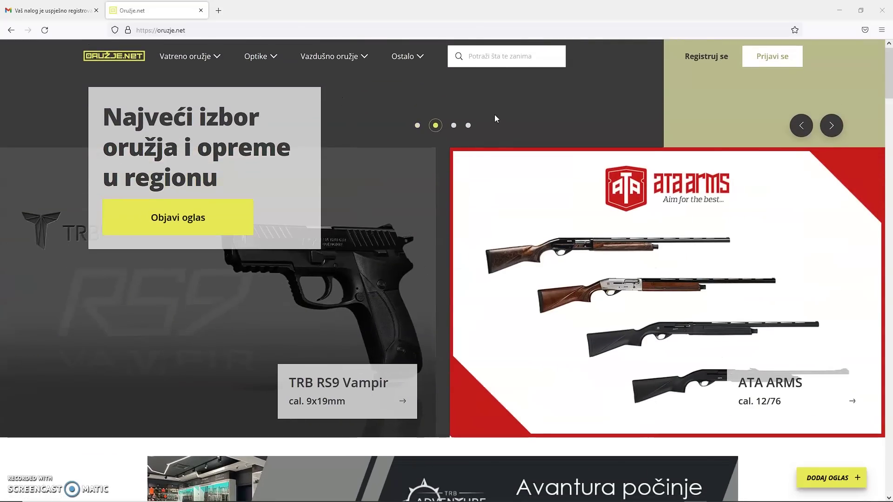
{"action": "scroll", "coordinate": [494, 114], "scroll_direction": "down", "scroll_amount": 2}
{"action": "scroll", "coordinate": [586, 225], "scroll_direction": "up", "scroll_amount": 2}
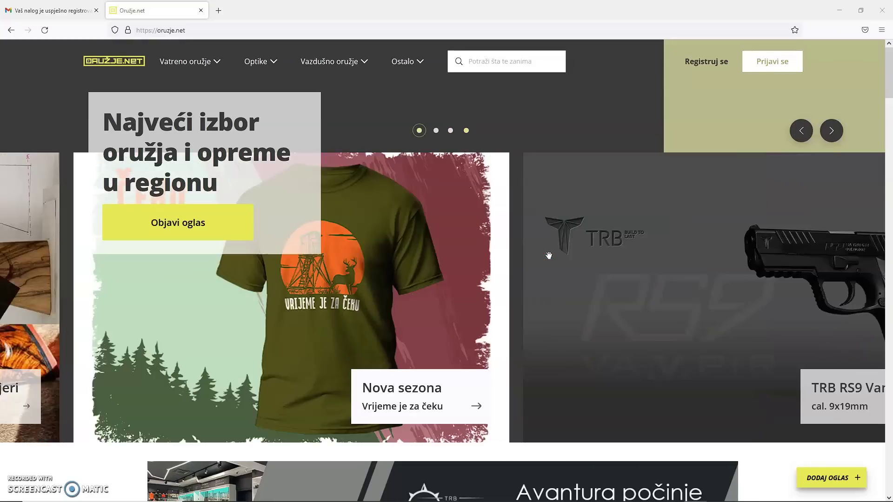
{"action": "scroll", "coordinate": [549, 255], "scroll_direction": "down", "scroll_amount": 7}
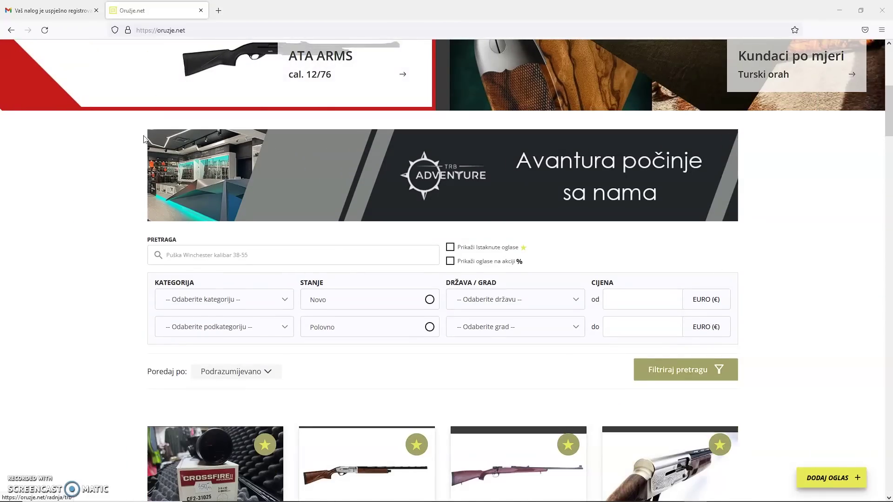
{"action": "scroll", "coordinate": [142, 125], "scroll_direction": "up", "scroll_amount": 6}
{"action": "scroll", "coordinate": [142, 125], "scroll_direction": "up", "scroll_amount": 1}
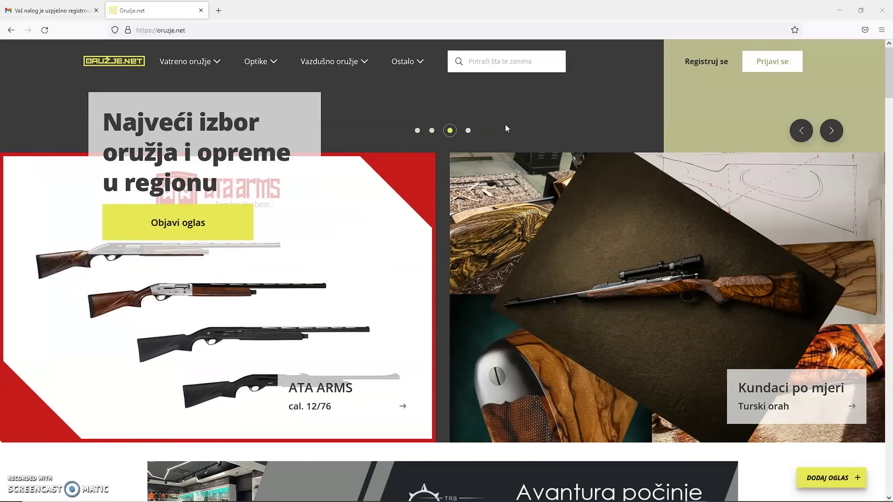
{"action": "scroll", "coordinate": [427, 239], "scroll_direction": "down", "scroll_amount": 2}
{"action": "scroll", "coordinate": [427, 239], "scroll_direction": "up", "scroll_amount": 2}
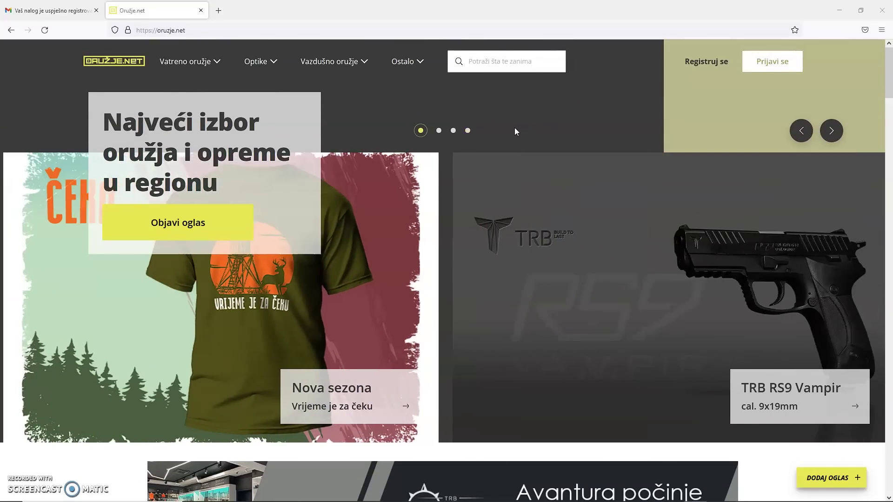
{"action": "scroll", "coordinate": [515, 131], "scroll_direction": "down", "scroll_amount": 4}
{"action": "scroll", "coordinate": [763, 243], "scroll_direction": "down", "scroll_amount": 11}
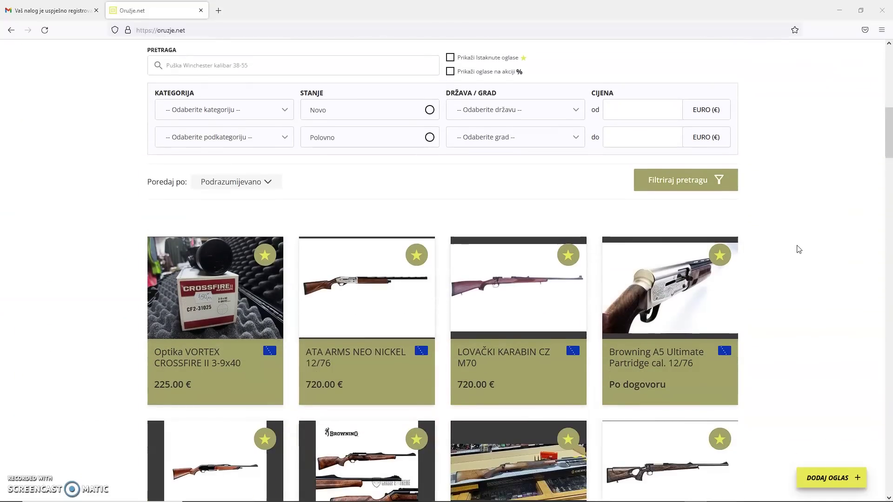
{"action": "scroll", "coordinate": [799, 249], "scroll_direction": "up", "scroll_amount": 5}
{"action": "scroll", "coordinate": [767, 250], "scroll_direction": "up", "scroll_amount": 3}
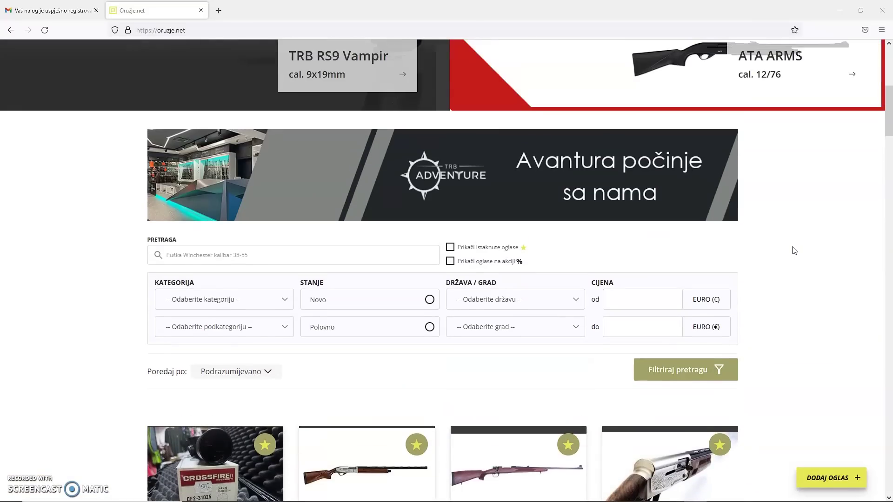
{"action": "scroll", "coordinate": [738, 249], "scroll_direction": "down", "scroll_amount": 5}
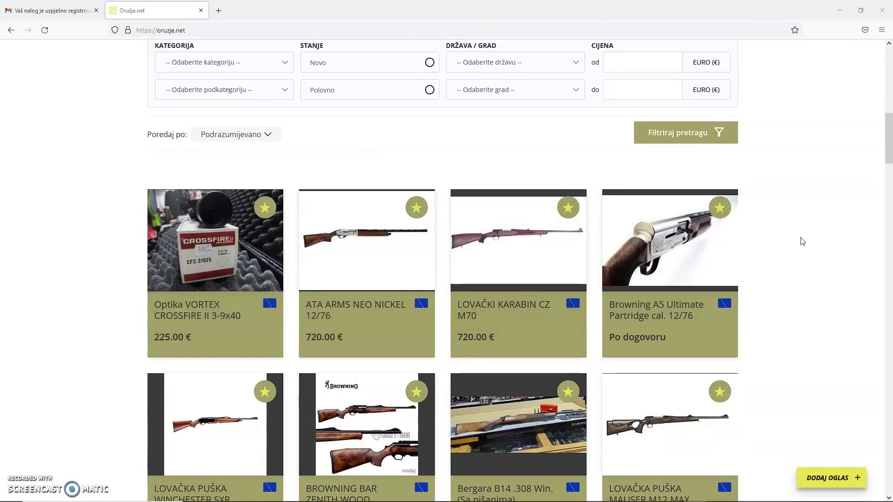
{"action": "scroll", "coordinate": [745, 239], "scroll_direction": "down", "scroll_amount": 3}
{"action": "scroll", "coordinate": [794, 271], "scroll_direction": "down", "scroll_amount": 3}
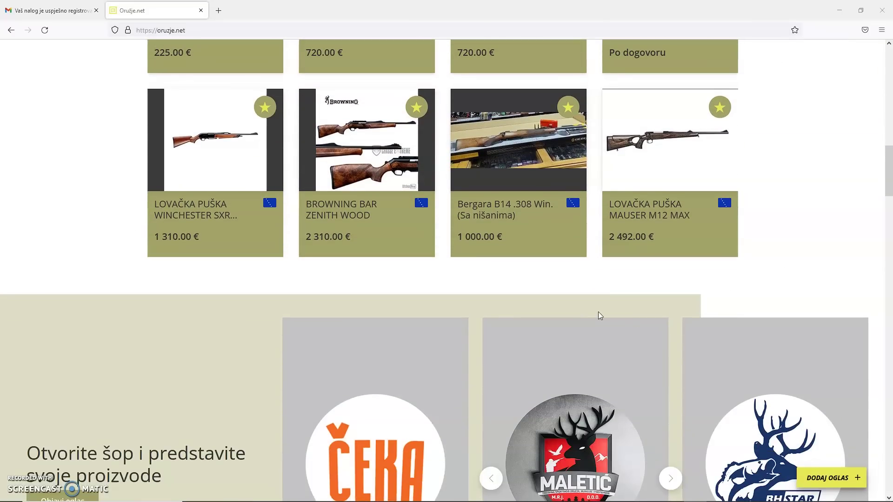
{"action": "scroll", "coordinate": [811, 275], "scroll_direction": "up", "scroll_amount": 10}
{"action": "scroll", "coordinate": [835, 297], "scroll_direction": "up", "scroll_amount": 6}
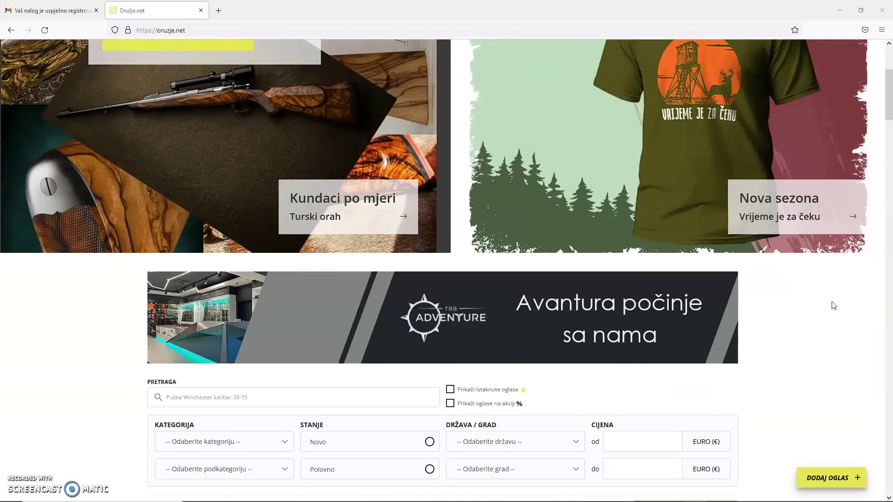
{"action": "scroll", "coordinate": [291, 354], "scroll_direction": "down", "scroll_amount": 2}
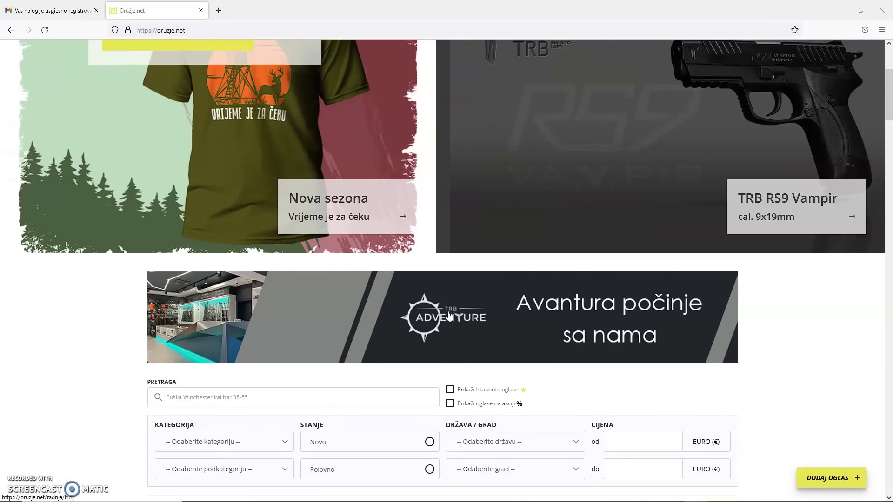
{"action": "left_click", "coordinate": [447, 315]}
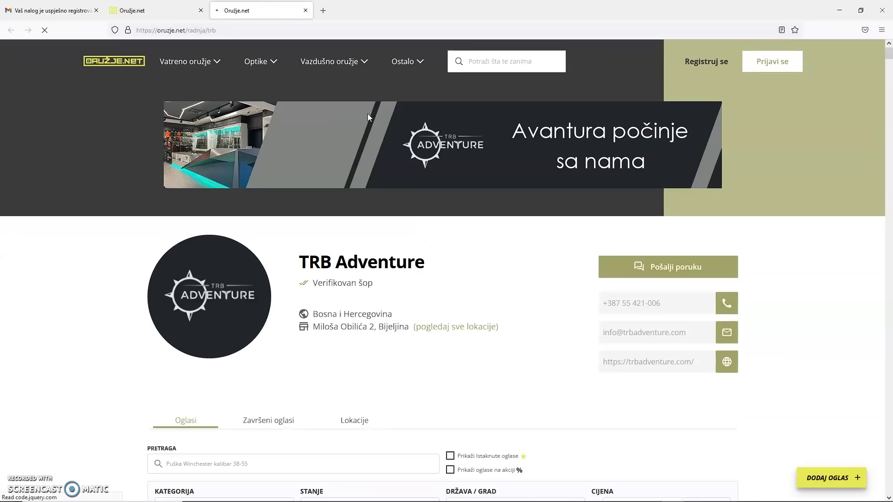
Filter the TRB Adventure shop's listings to new items in Vazdušno oružje › Puške
{"action": "scroll", "coordinate": [474, 269], "scroll_direction": "down", "scroll_amount": 15}
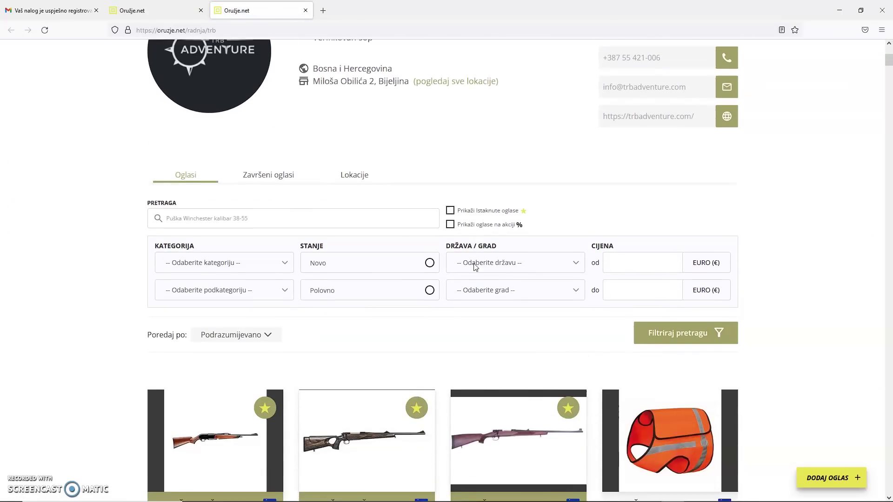
{"action": "scroll", "coordinate": [474, 269], "scroll_direction": "down", "scroll_amount": 5}
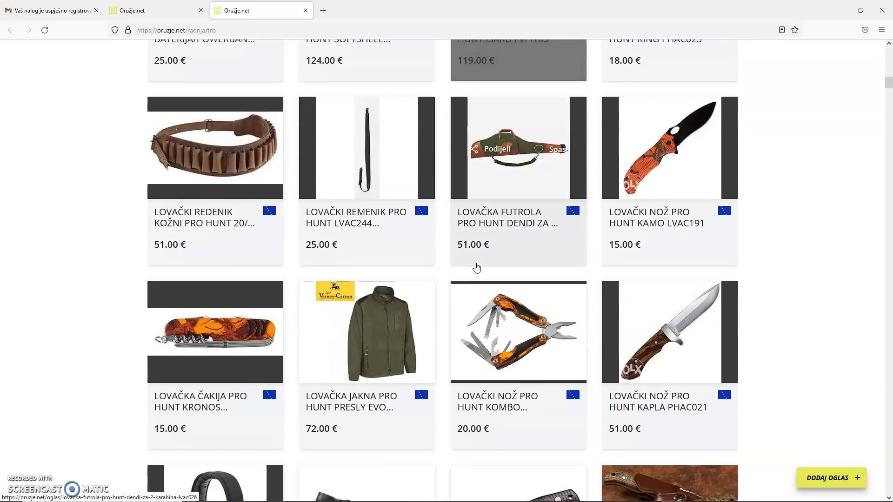
{"action": "scroll", "coordinate": [465, 267], "scroll_direction": "up", "scroll_amount": 10}
{"action": "scroll", "coordinate": [419, 263], "scroll_direction": "up", "scroll_amount": 1}
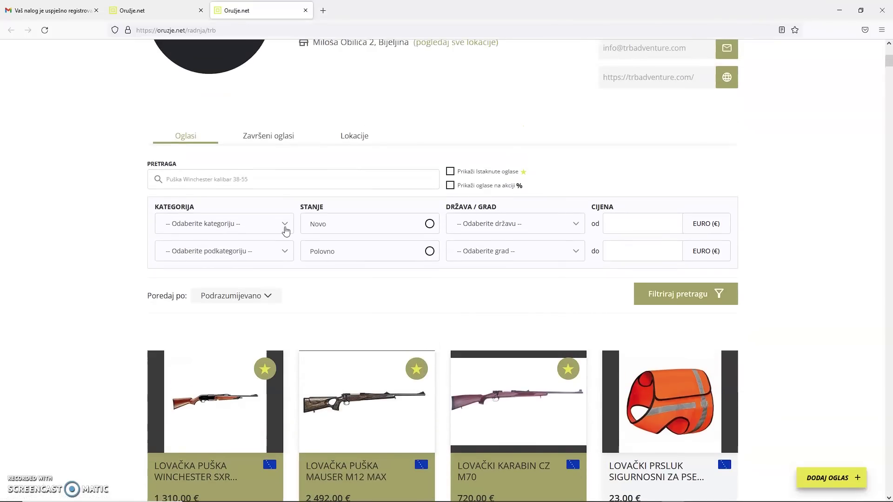
{"action": "left_click", "coordinate": [281, 224]}
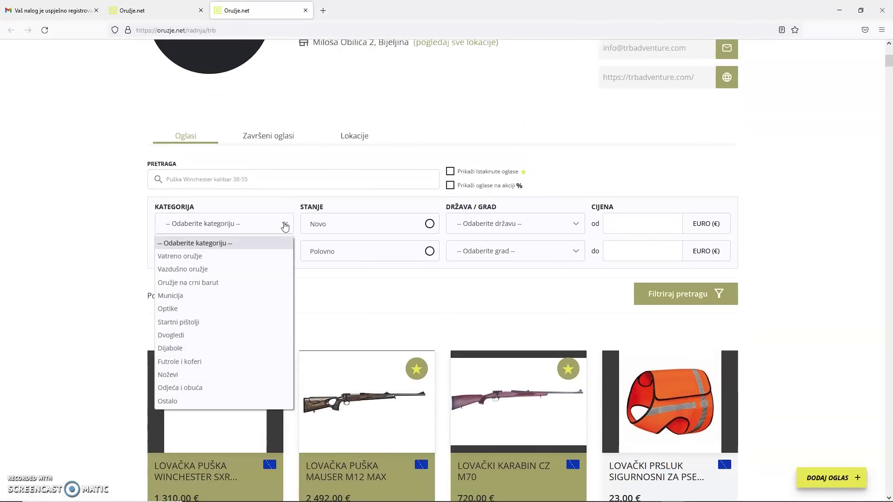
{"action": "left_click", "coordinate": [197, 272]}
{"action": "left_click", "coordinate": [263, 257]}
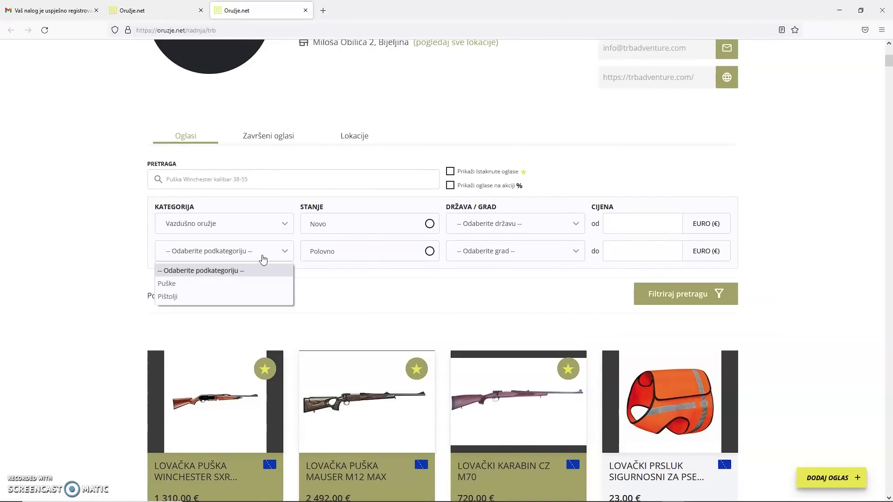
{"action": "left_click", "coordinate": [204, 284]}
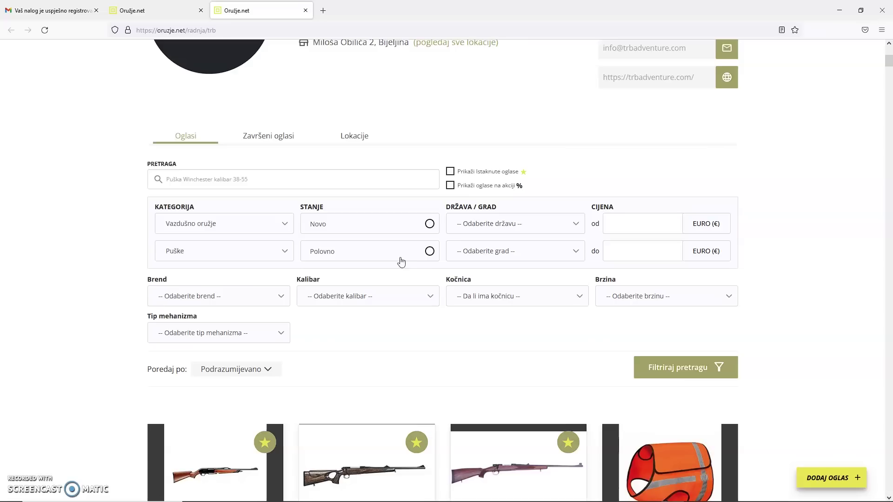
{"action": "left_click", "coordinate": [430, 224]}
Add a 5,5 mm calibre filter, apply the filters and check the results
{"action": "left_click", "coordinate": [286, 296]}
{"action": "left_click", "coordinate": [284, 295]}
{"action": "left_click", "coordinate": [422, 301]}
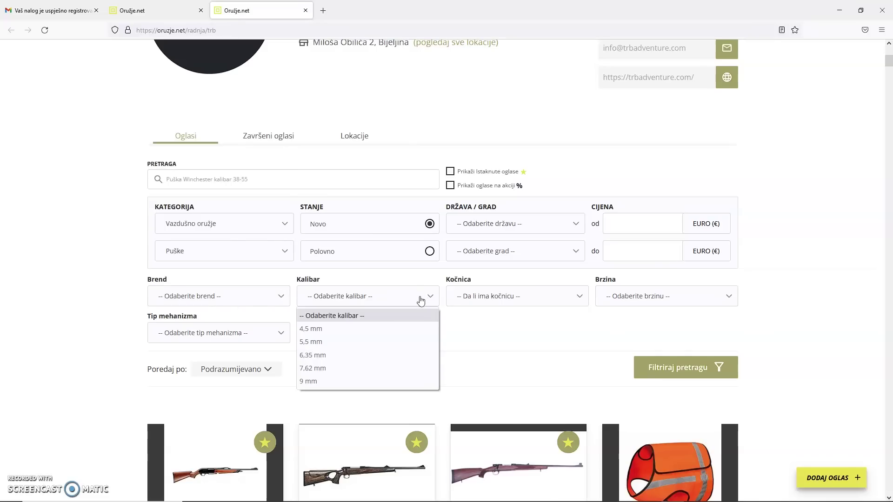
{"action": "left_click", "coordinate": [310, 342]}
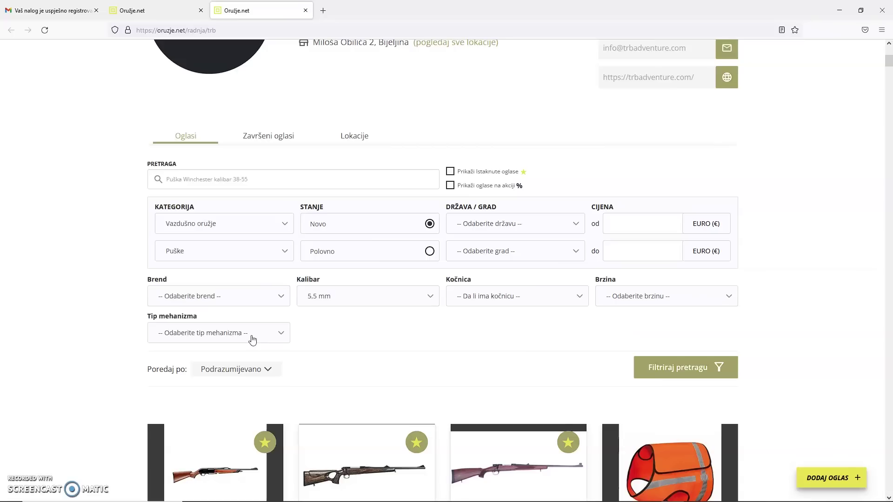
{"action": "left_click", "coordinate": [721, 298]}
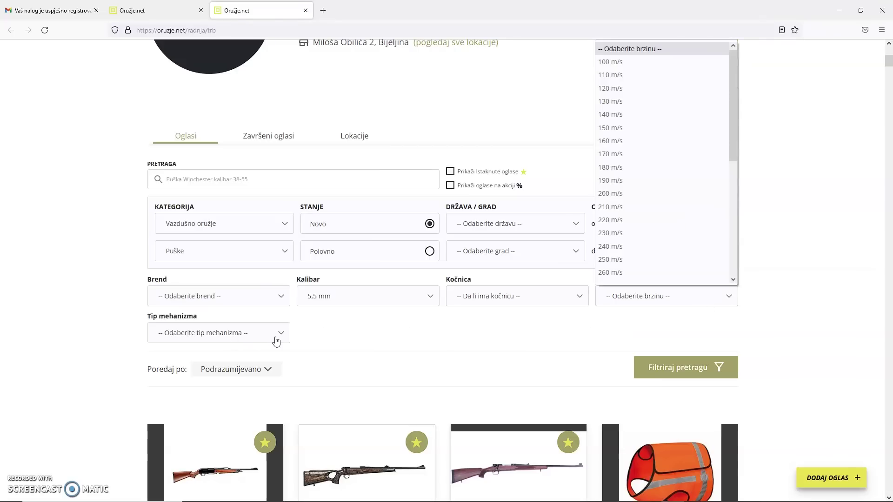
{"action": "left_click", "coordinate": [416, 333]}
{"action": "left_click", "coordinate": [279, 344]}
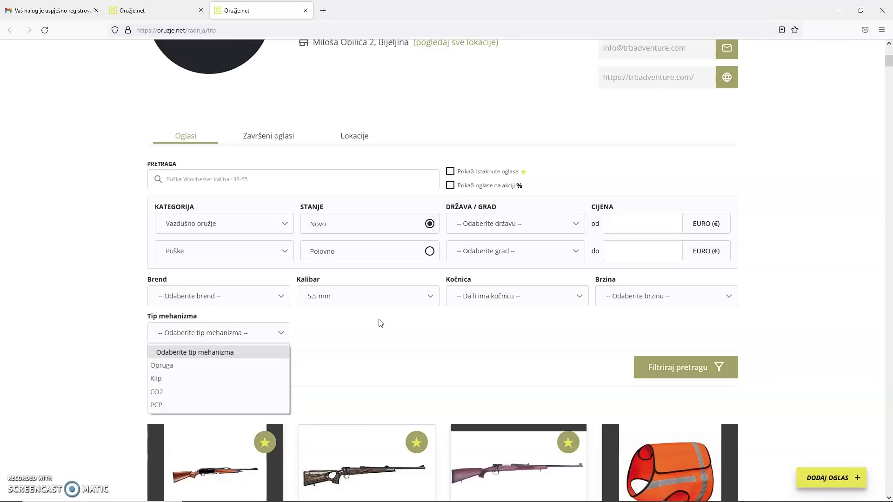
{"action": "left_click", "coordinate": [295, 338]}
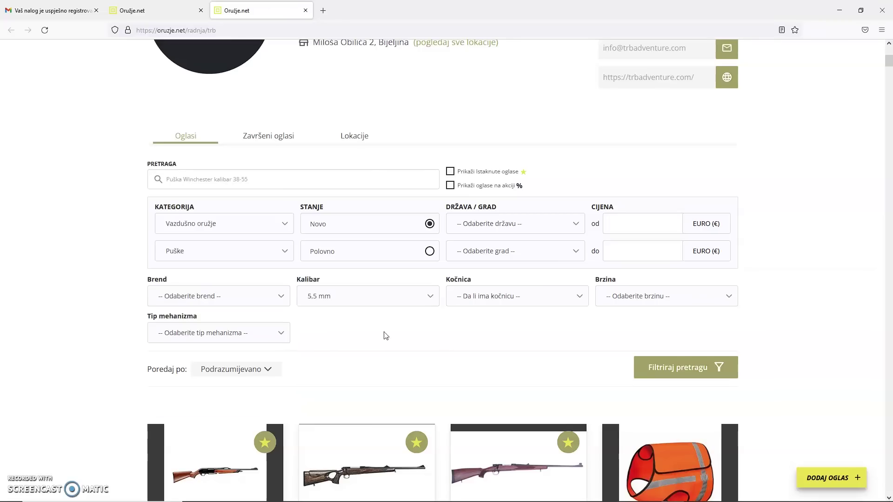
{"action": "left_click", "coordinate": [702, 372]}
{"action": "scroll", "coordinate": [528, 344], "scroll_direction": "down", "scroll_amount": 1}
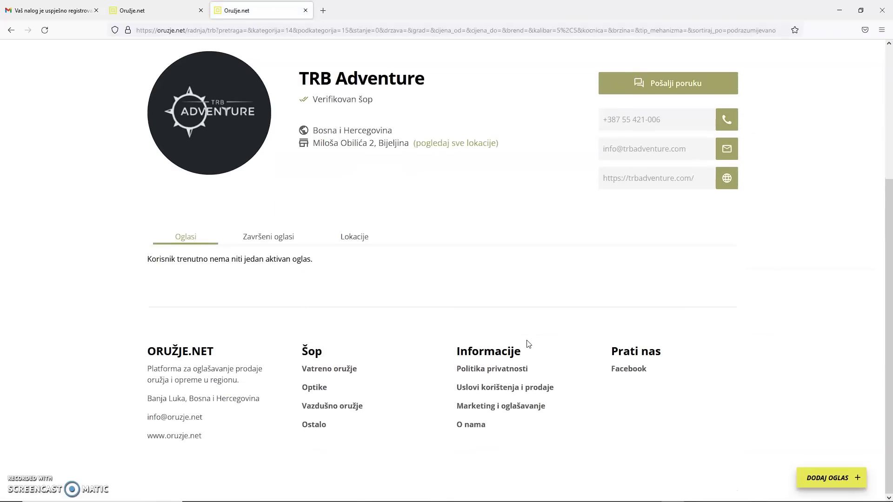
{"action": "scroll", "coordinate": [506, 324], "scroll_direction": "up", "scroll_amount": 4}
{"action": "scroll", "coordinate": [483, 328], "scroll_direction": "down", "scroll_amount": 4}
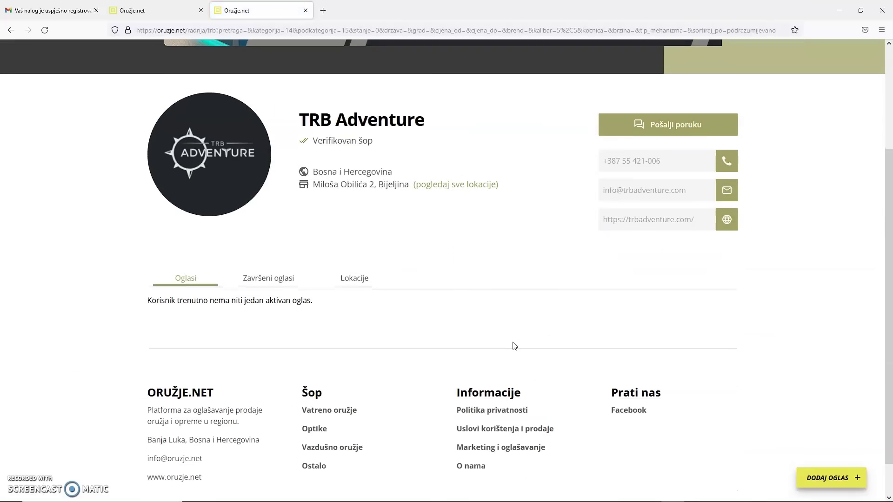
{"action": "scroll", "coordinate": [494, 343], "scroll_direction": "up", "scroll_amount": 3}
Return to the filter form, clear the 5,5 mm calibre and reapply the filters
{"action": "left_click", "coordinate": [6, 32]}
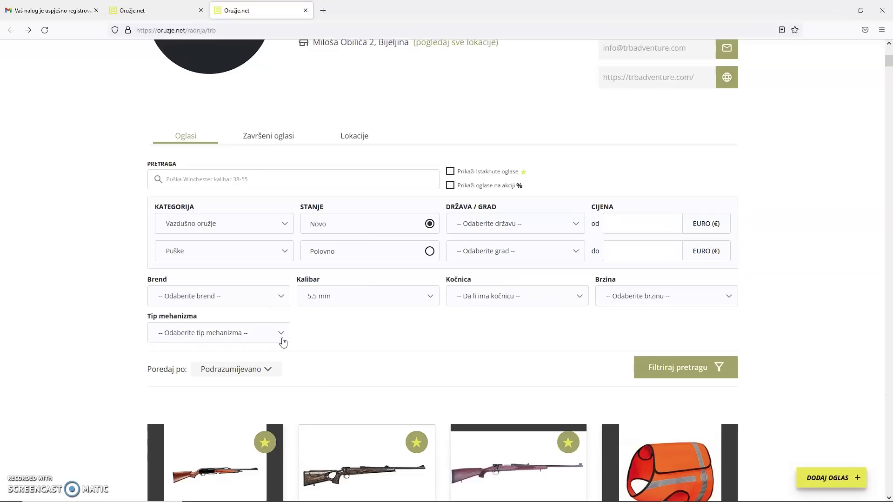
{"action": "left_click", "coordinate": [414, 296]}
{"action": "left_click", "coordinate": [333, 314]}
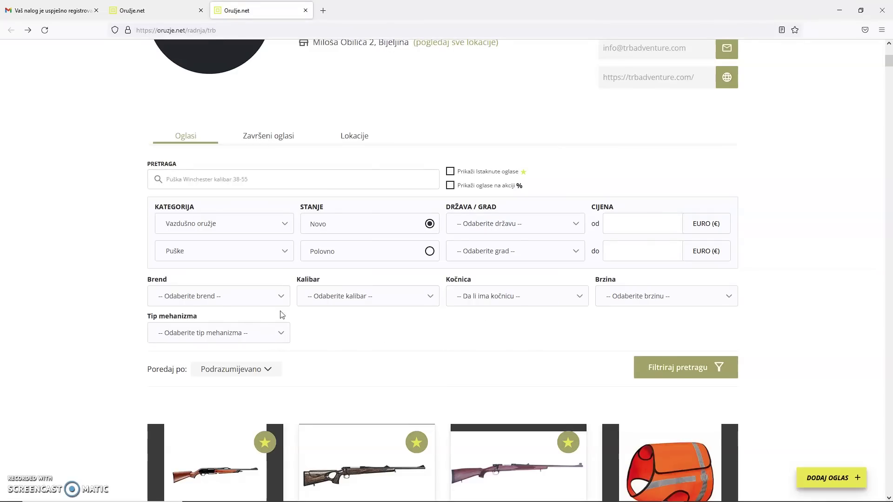
{"action": "left_click", "coordinate": [680, 368]}
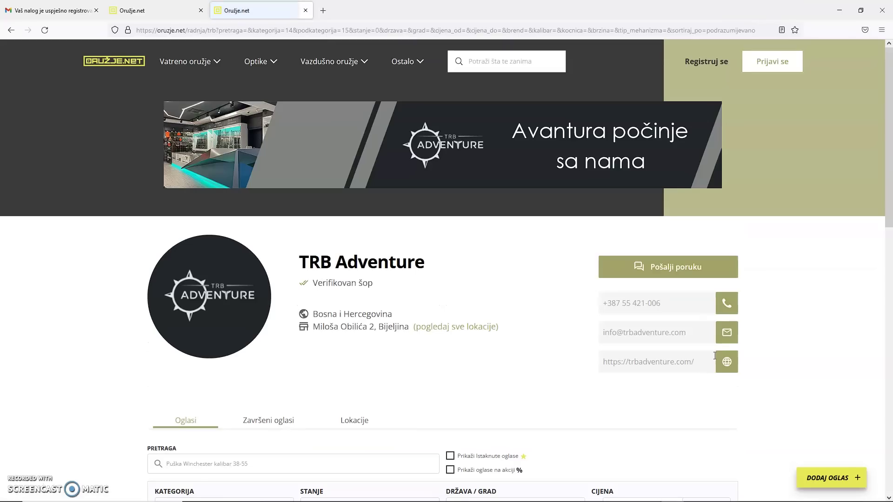
{"action": "scroll", "coordinate": [559, 343], "scroll_direction": "down", "scroll_amount": 4}
{"action": "scroll", "coordinate": [559, 343], "scroll_direction": "down", "scroll_amount": 4}
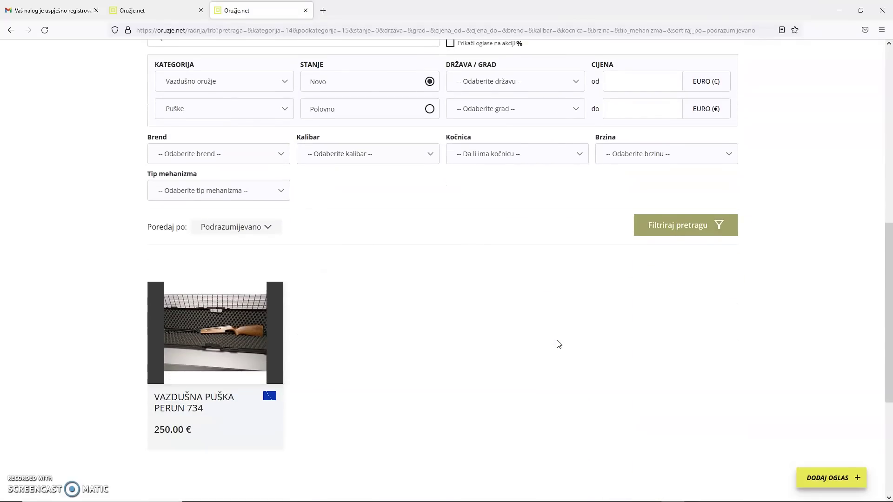
{"action": "scroll", "coordinate": [385, 365], "scroll_direction": "down", "scroll_amount": 2}
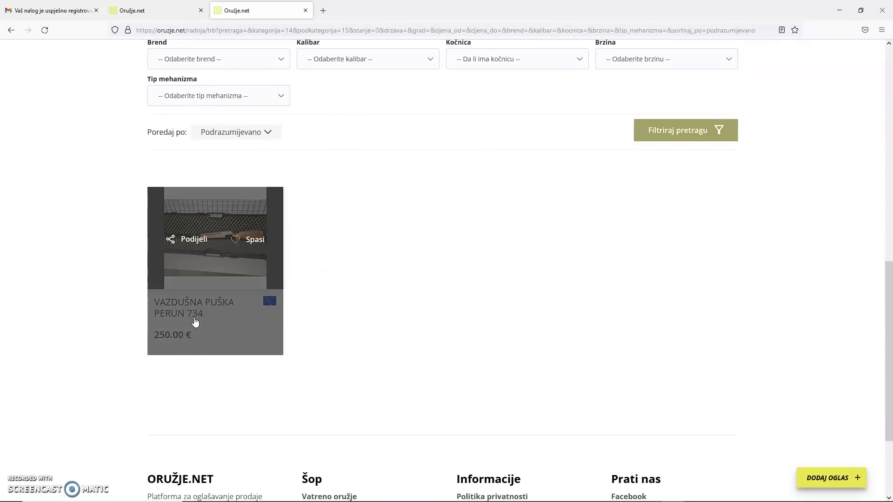
Quick-view the VAZDUŠNA PUŠKA PERUN 734 listing, flip through its photos, then close it
{"action": "left_click", "coordinate": [228, 223]}
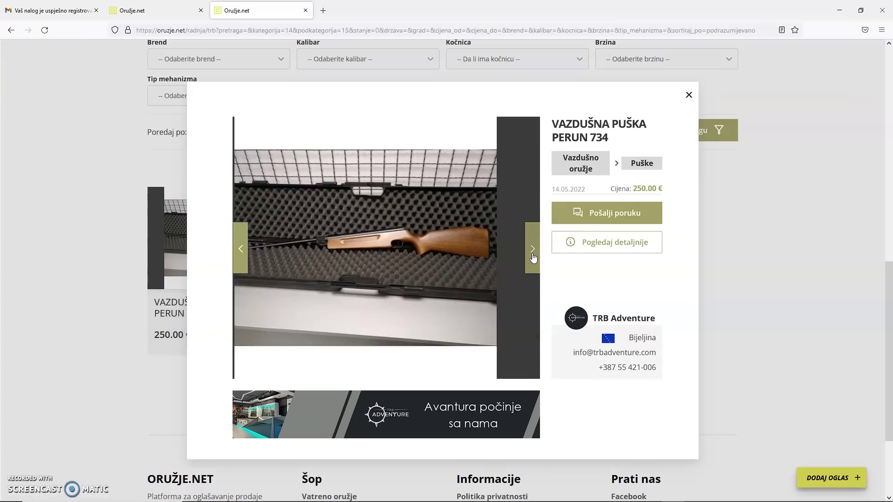
{"action": "left_click", "coordinate": [532, 248]}
{"action": "left_click", "coordinate": [533, 250]}
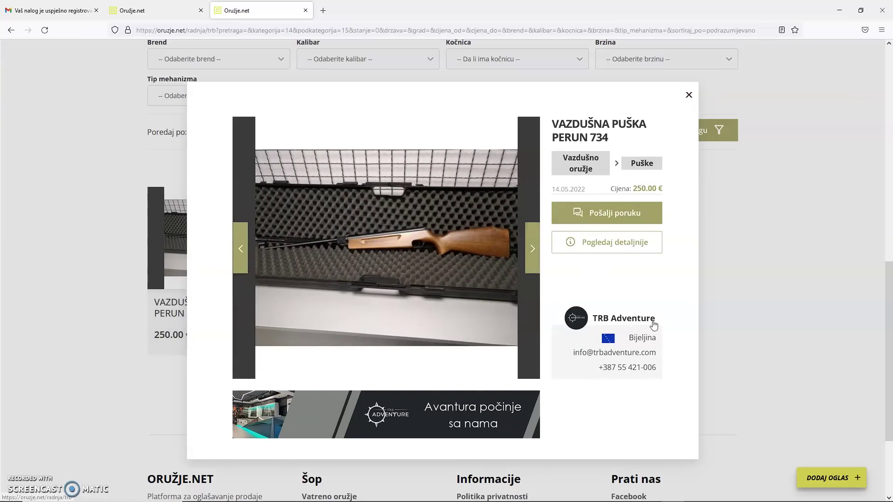
{"action": "left_click", "coordinate": [689, 95]}
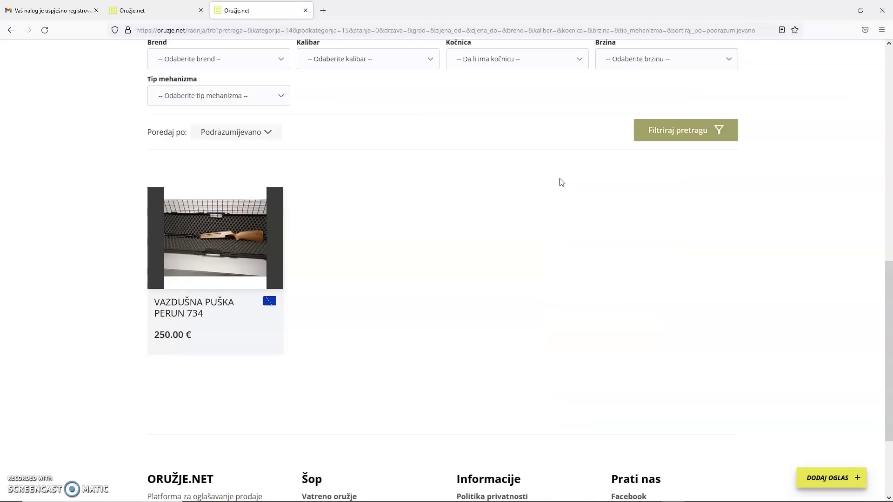
{"action": "scroll", "coordinate": [355, 289], "scroll_direction": "up", "scroll_amount": 6}
{"action": "left_click", "coordinate": [277, 273]}
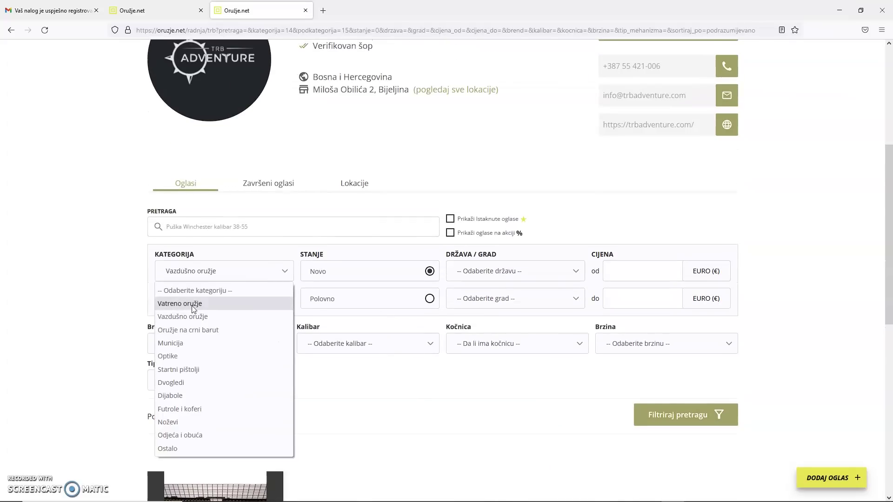
Switch the shop filters to Vatreno oružje › Pištolji and apply them
{"action": "left_click", "coordinate": [219, 304]}
{"action": "left_click", "coordinate": [275, 305]}
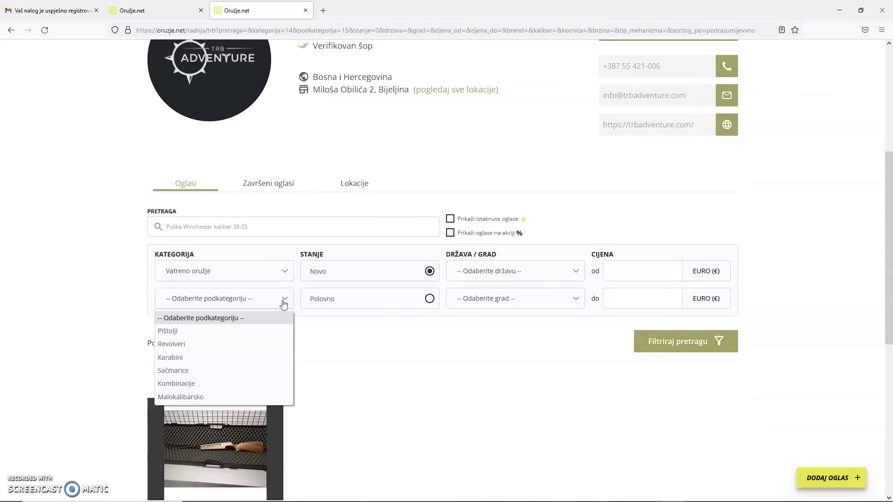
{"action": "left_click", "coordinate": [200, 332]}
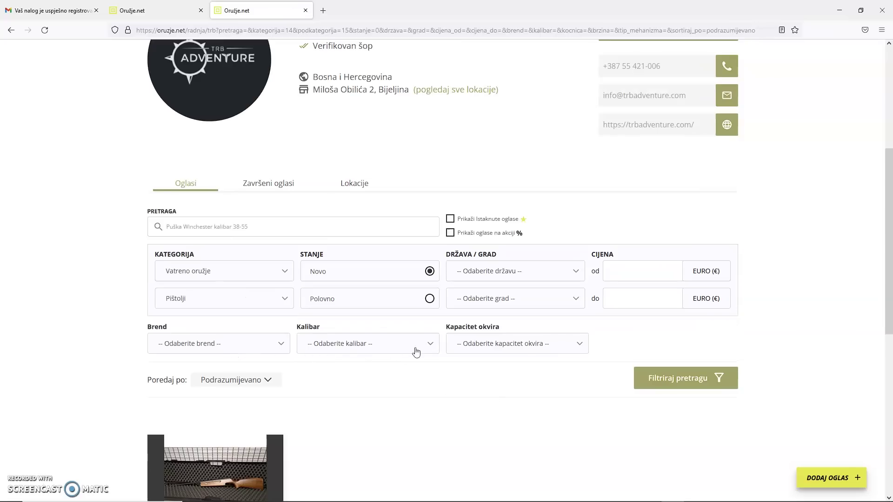
{"action": "left_click", "coordinate": [684, 377]}
Browse the pistol results like TRB RS9 Vampir and GLOCK 19X, then go home
{"action": "scroll", "coordinate": [528, 349], "scroll_direction": "down", "scroll_amount": 8}
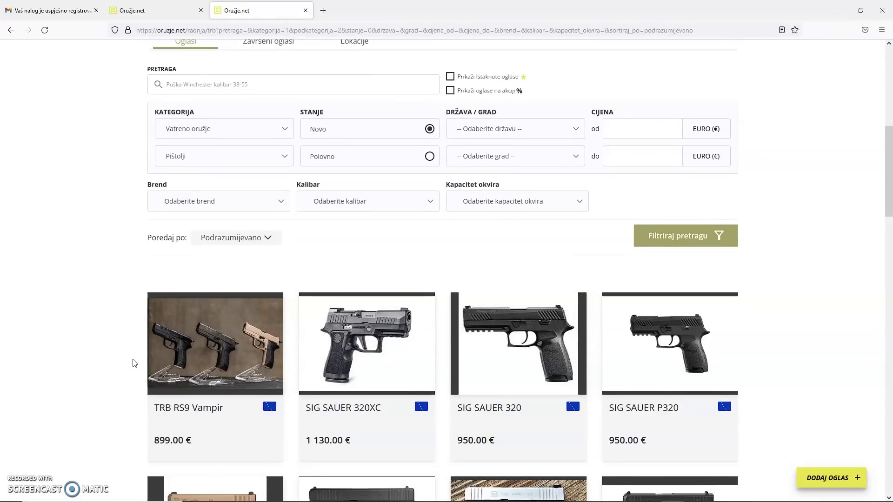
{"action": "scroll", "coordinate": [134, 363], "scroll_direction": "down", "scroll_amount": 3}
{"action": "scroll", "coordinate": [169, 313], "scroll_direction": "down", "scroll_amount": 4}
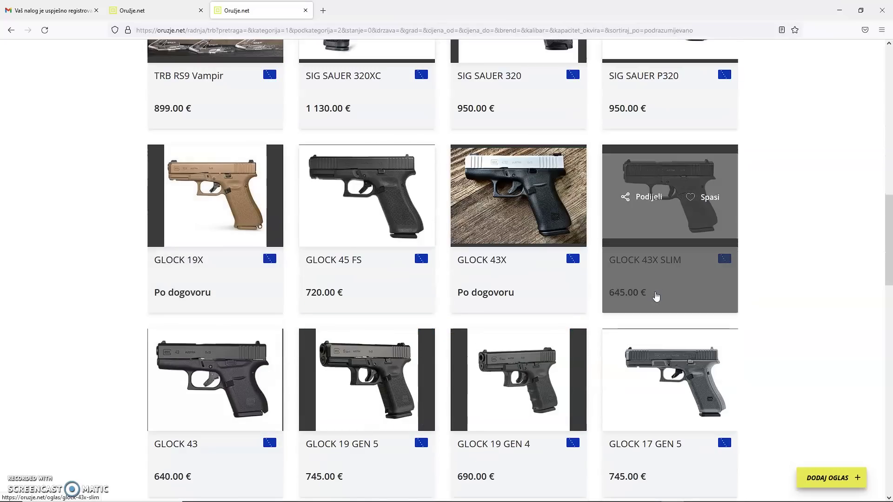
{"action": "scroll", "coordinate": [665, 294], "scroll_direction": "down", "scroll_amount": 5}
{"action": "scroll", "coordinate": [747, 281], "scroll_direction": "down", "scroll_amount": 12}
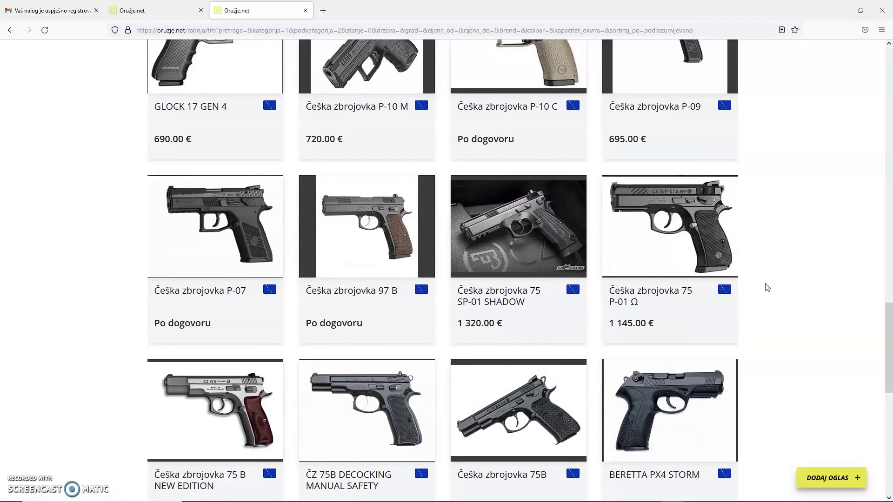
{"action": "scroll", "coordinate": [791, 331], "scroll_direction": "up", "scroll_amount": 20}
{"action": "scroll", "coordinate": [793, 330], "scroll_direction": "up", "scroll_amount": 3}
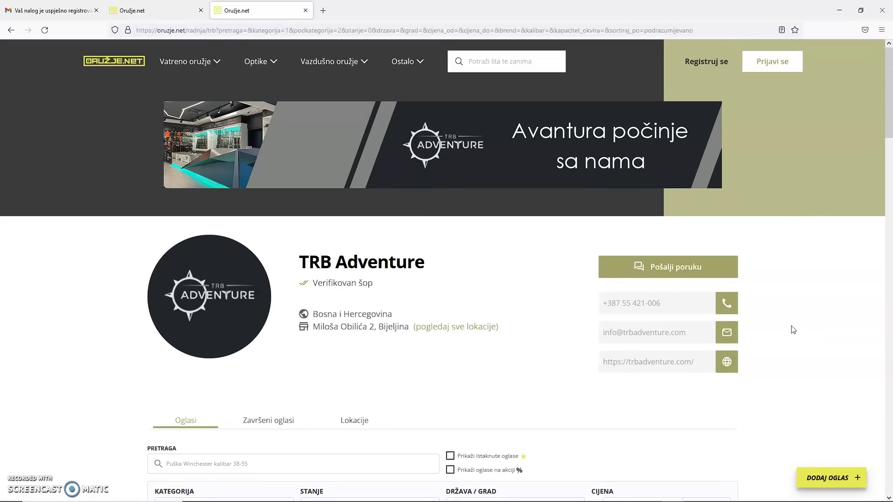
{"action": "left_click", "coordinate": [117, 64]}
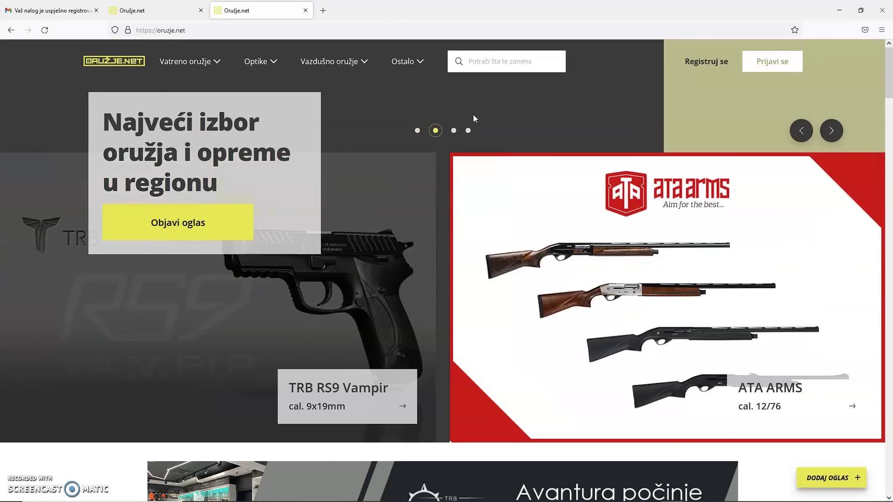
Filter the home-page search to the Optike › Red Dot category and apply it
{"action": "mouse_move", "coordinate": [423, 68]}
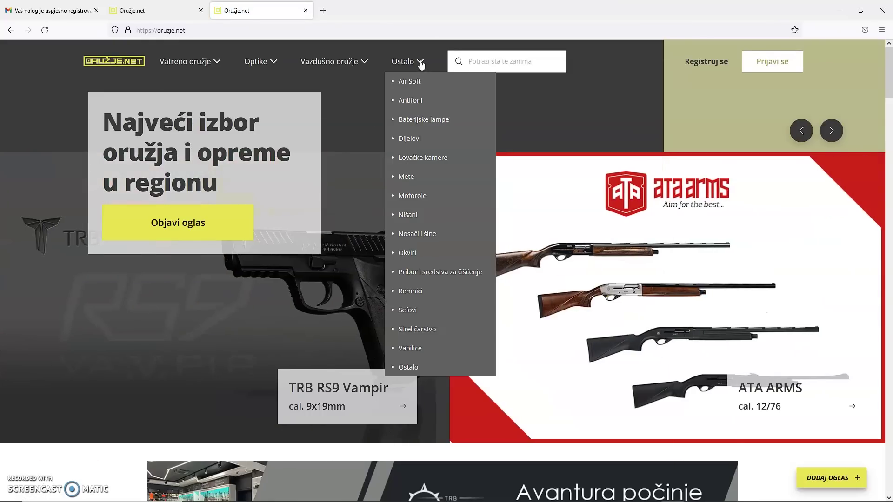
{"action": "scroll", "coordinate": [333, 153], "scroll_direction": "down", "scroll_amount": 5}
{"action": "scroll", "coordinate": [337, 165], "scroll_direction": "down", "scroll_amount": 3}
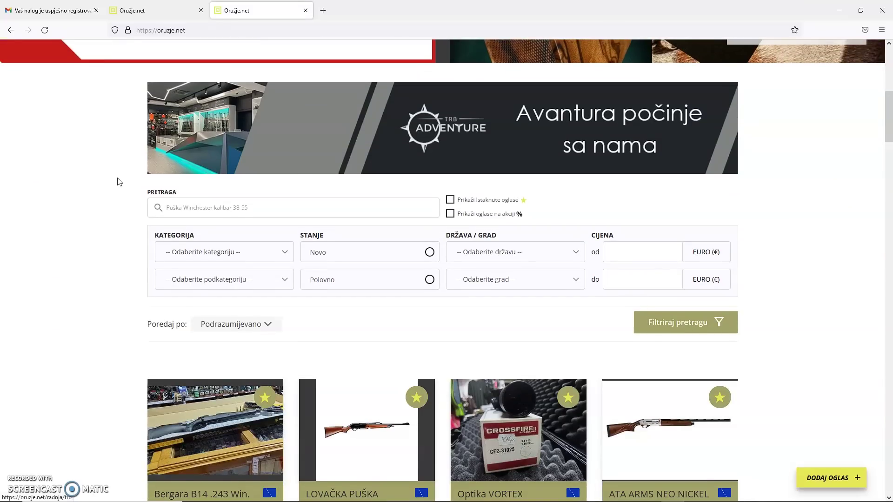
{"action": "left_click", "coordinate": [288, 253]}
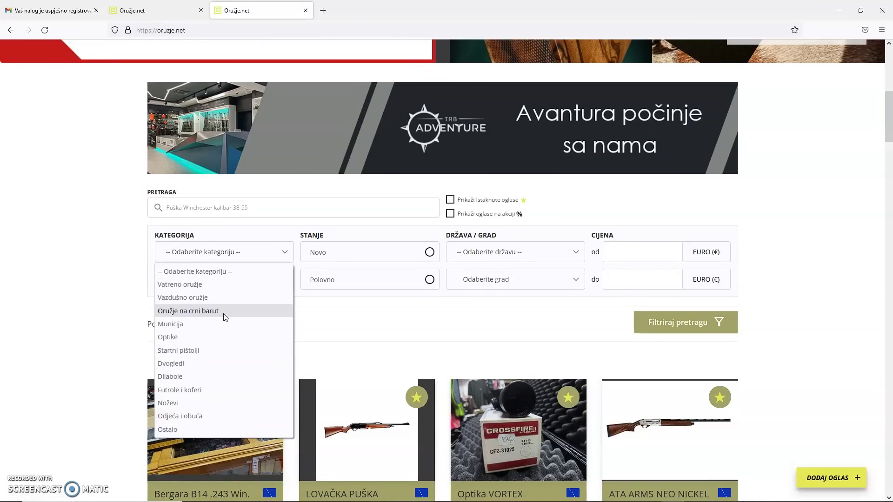
{"action": "left_click", "coordinate": [191, 339]}
{"action": "scroll", "coordinate": [285, 316], "scroll_direction": "down", "scroll_amount": 1}
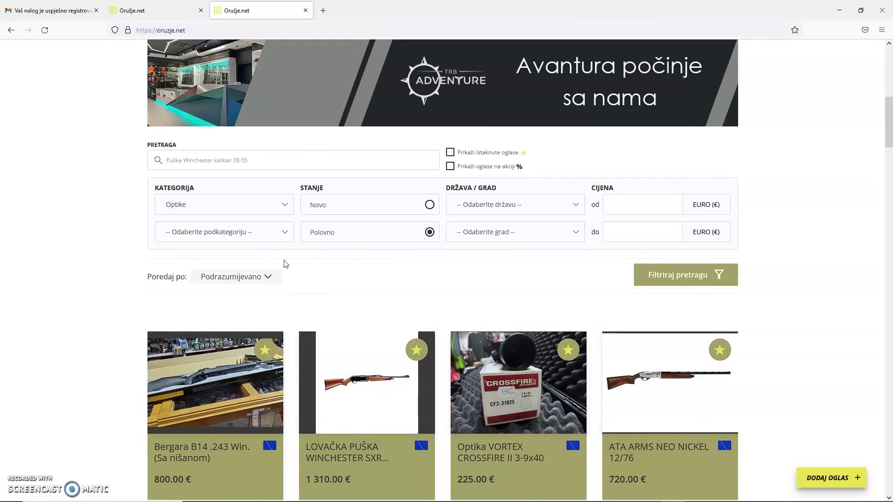
{"action": "left_click", "coordinate": [251, 239]}
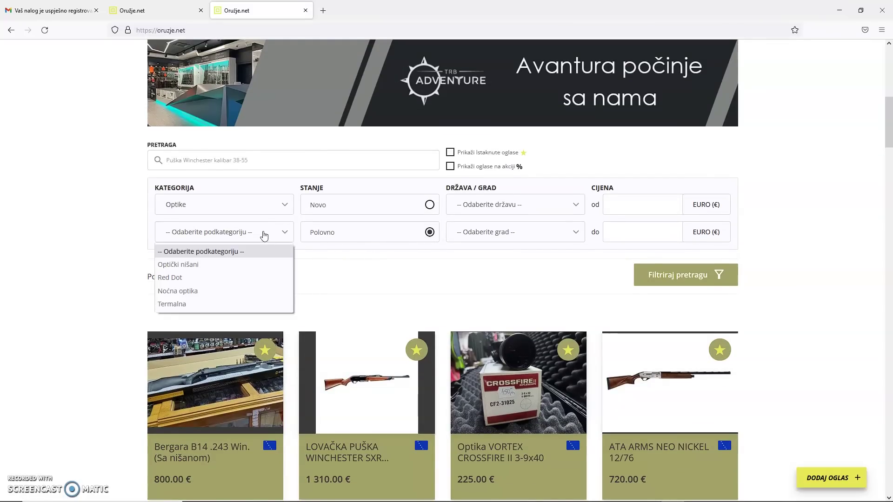
{"action": "left_click", "coordinate": [176, 279]}
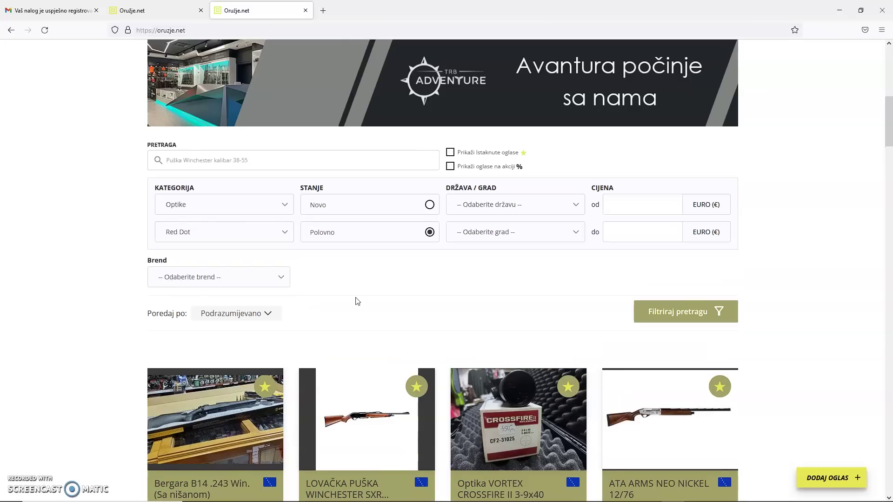
{"action": "left_click", "coordinate": [698, 314]}
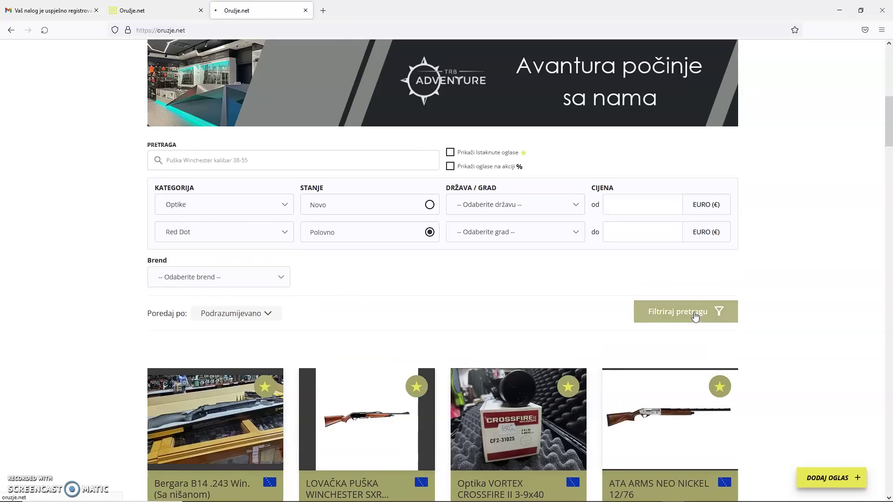
Review the six Red Dot results, such as Aimpoint 9000sc 2moa at 350 €
{"action": "scroll", "coordinate": [798, 274], "scroll_direction": "down", "scroll_amount": 7}
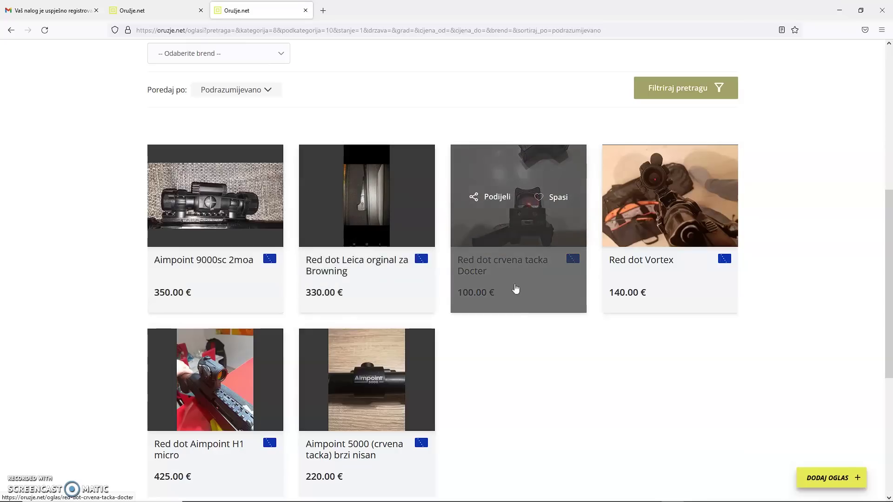
{"action": "scroll", "coordinate": [209, 420], "scroll_direction": "down", "scroll_amount": 1}
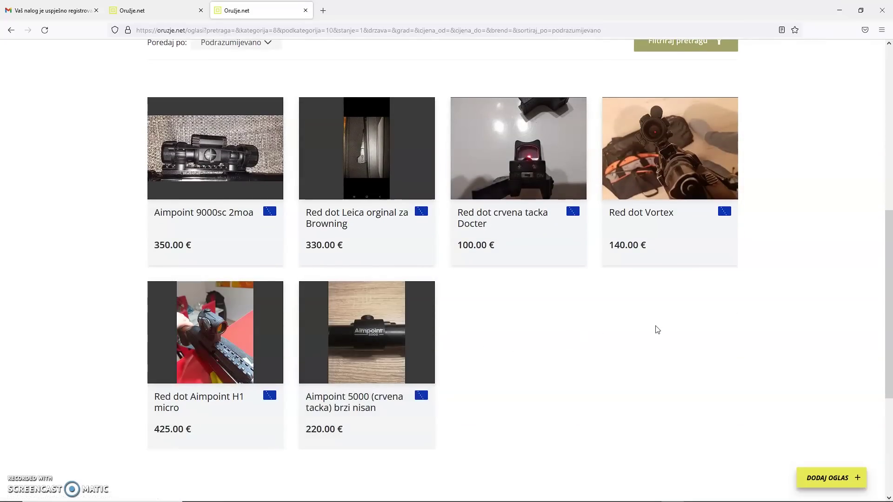
{"action": "scroll", "coordinate": [657, 329], "scroll_direction": "up", "scroll_amount": 5}
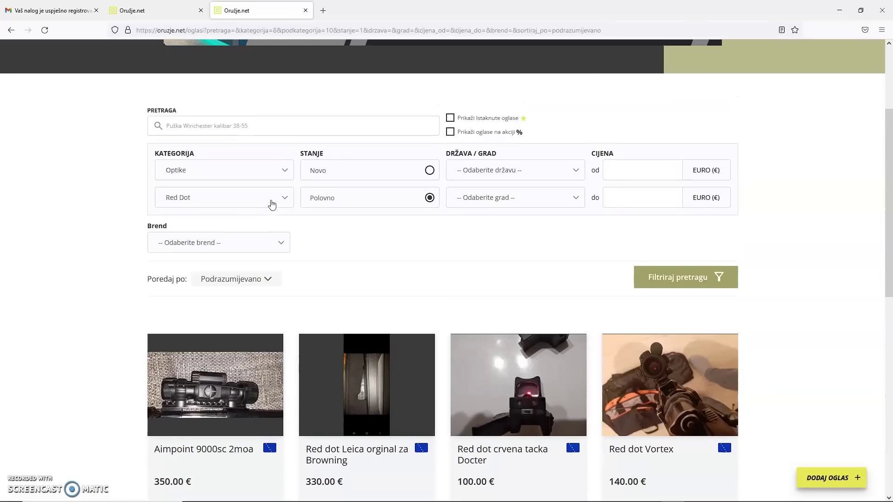
{"action": "left_click", "coordinate": [272, 204]}
Set the subcategory to Optički nišani with magnification from 3 x to 9 x
{"action": "left_click", "coordinate": [186, 233]}
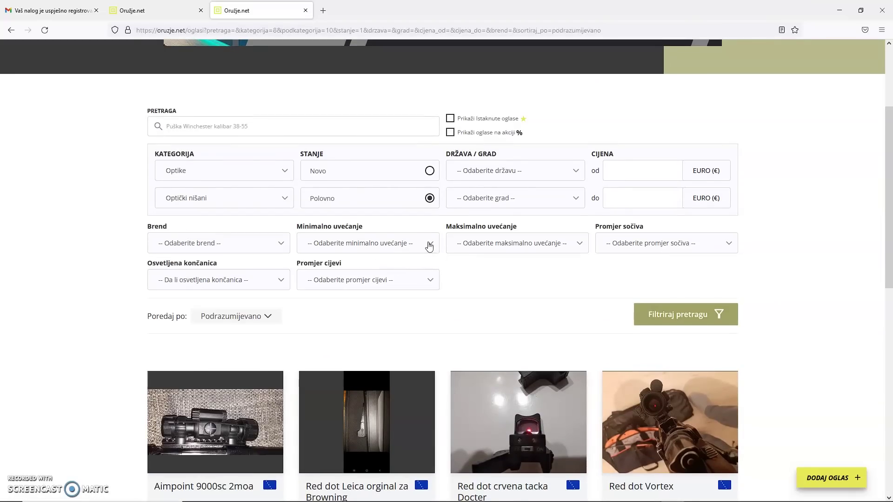
{"action": "left_click", "coordinate": [429, 246]}
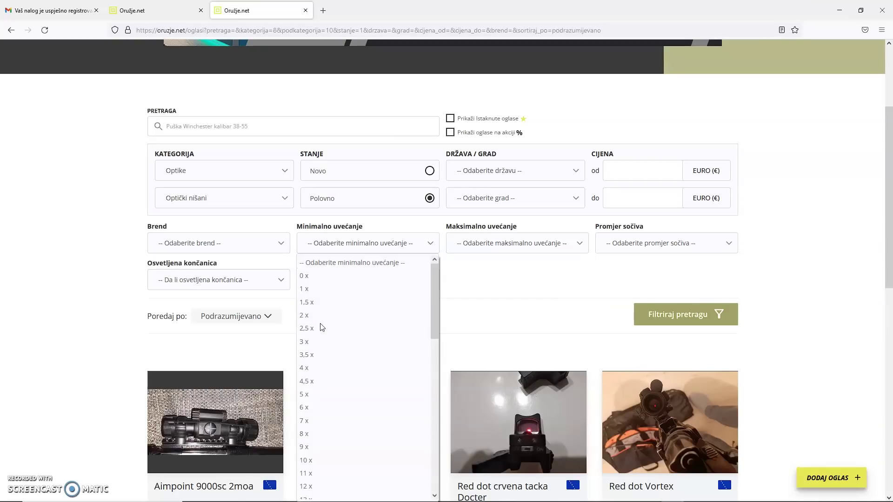
{"action": "left_click", "coordinate": [307, 343]}
{"action": "left_click", "coordinate": [559, 246]}
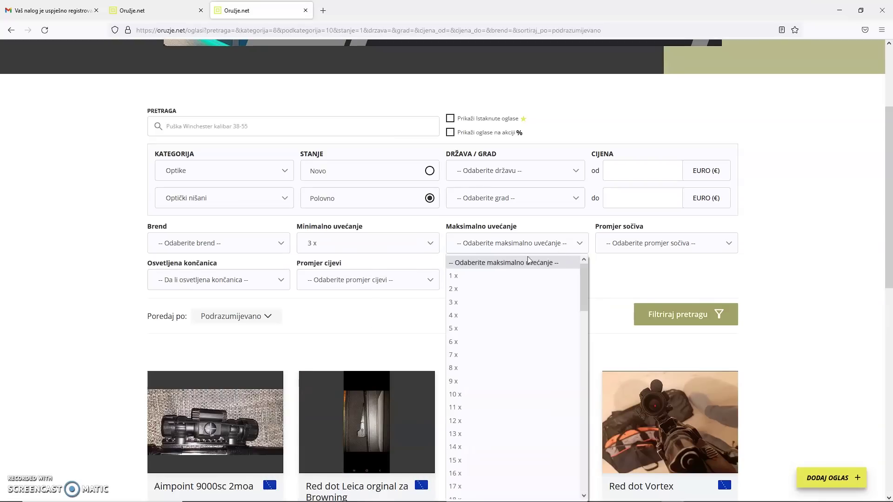
{"action": "left_click", "coordinate": [465, 380]}
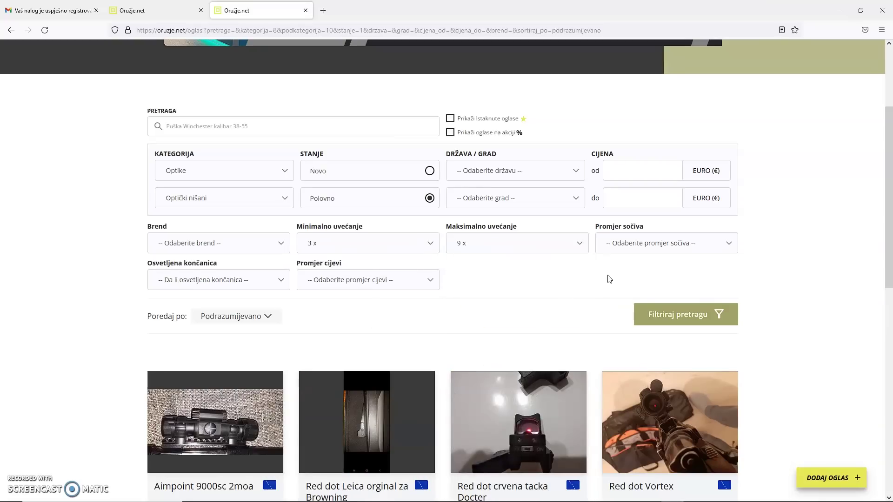
Set the lens diameter to 40 mm and apply, listing 3-9x40 scopes like Nikon Prostaff
{"action": "left_click", "coordinate": [728, 254]}
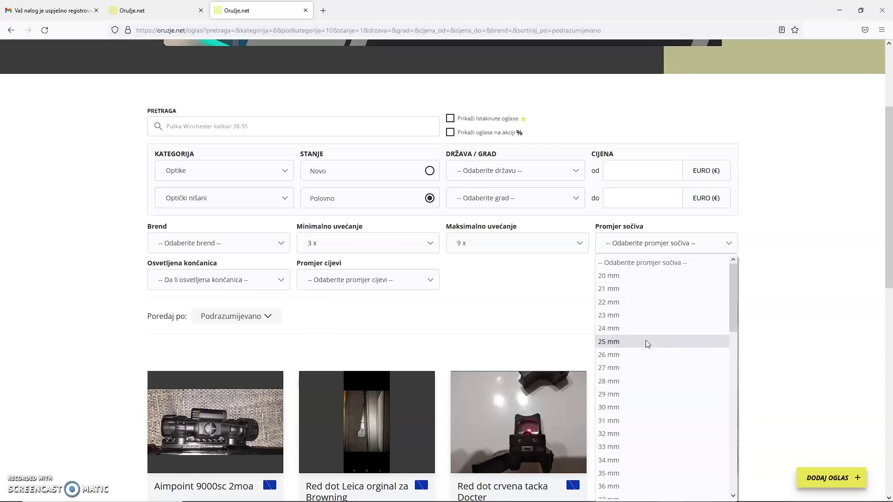
{"action": "scroll", "coordinate": [648, 343], "scroll_direction": "down", "scroll_amount": 4}
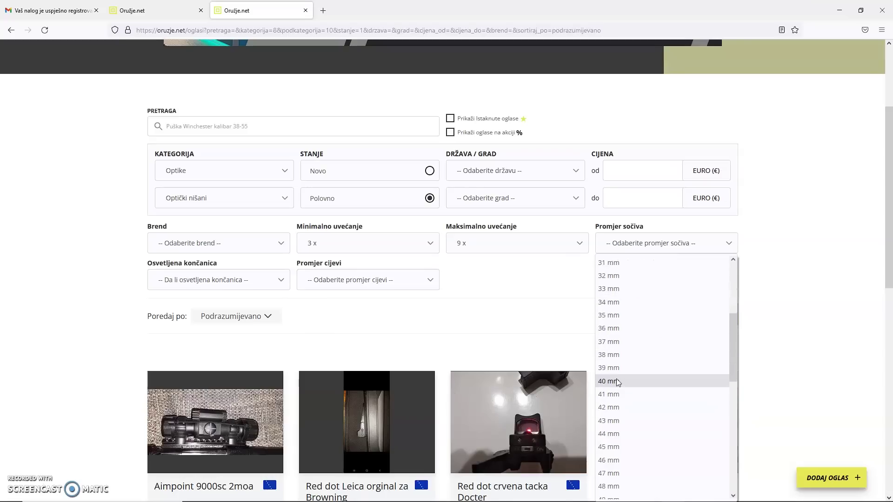
{"action": "left_click", "coordinate": [608, 381]}
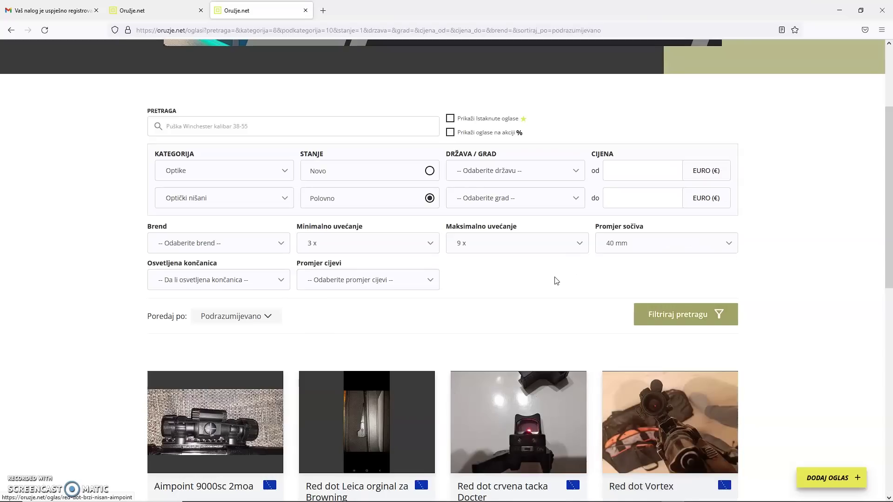
{"action": "left_click", "coordinate": [423, 281]}
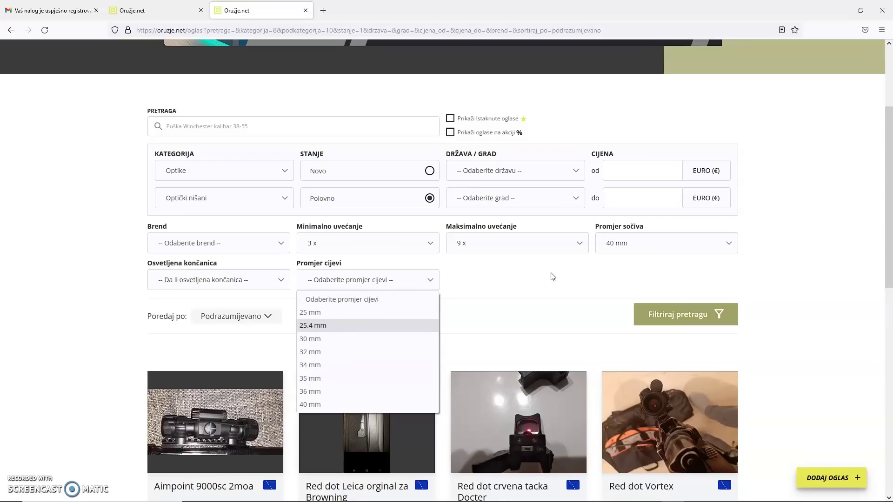
{"action": "left_click", "coordinate": [516, 287]}
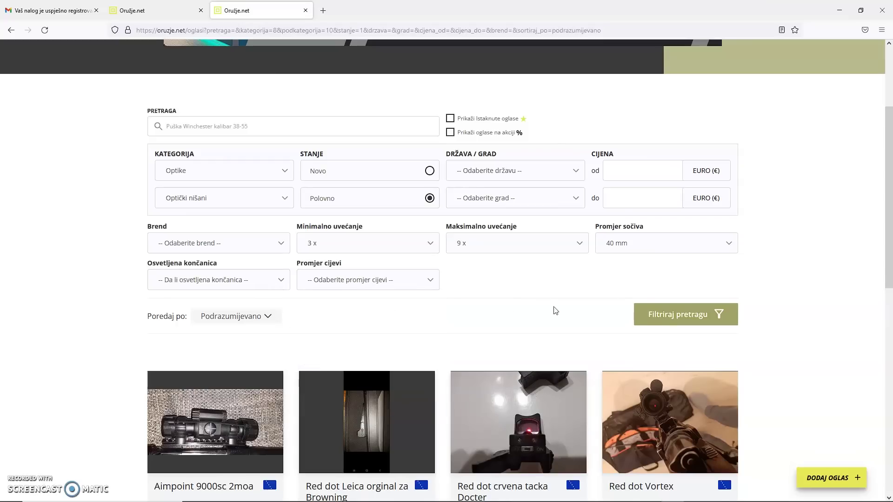
{"action": "left_click", "coordinate": [684, 315]}
{"action": "scroll", "coordinate": [565, 353], "scroll_direction": "down", "scroll_amount": 5}
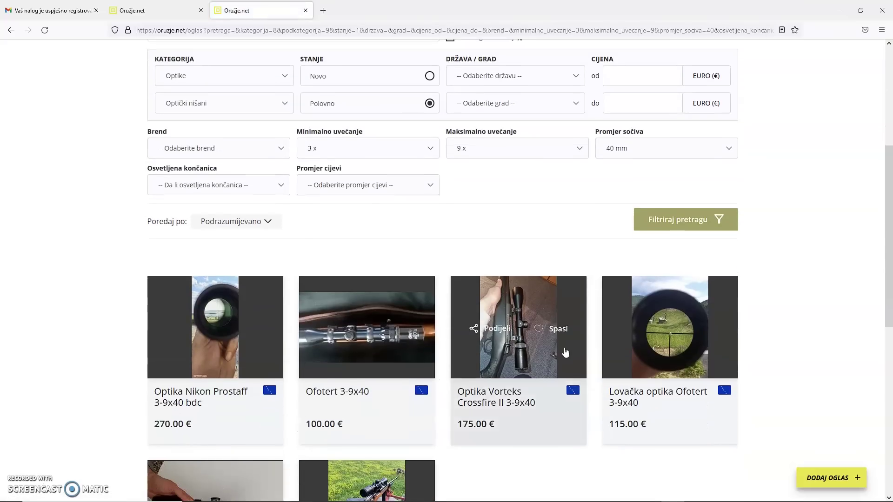
{"action": "scroll", "coordinate": [564, 367], "scroll_direction": "down", "scroll_amount": 2}
Preview the Vojna optika zrak za PASP M76 listing, then close it
{"action": "scroll", "coordinate": [95, 333], "scroll_direction": "down", "scroll_amount": 2}
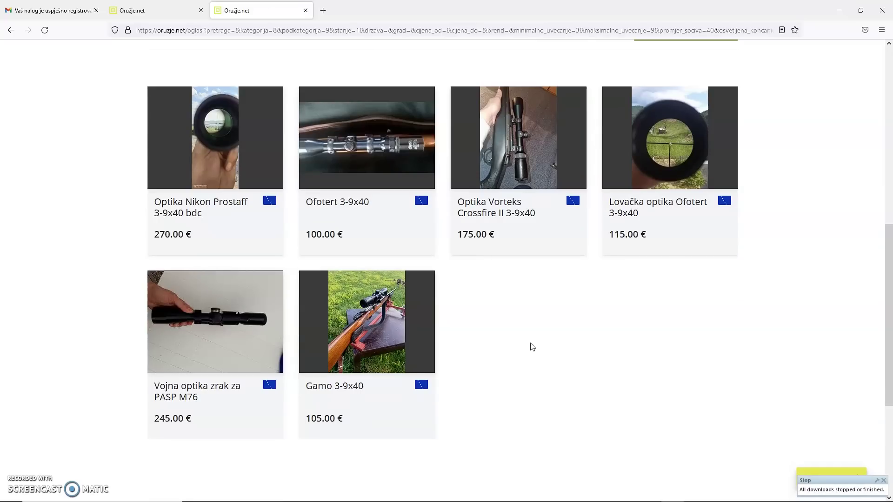
{"action": "mouse_move", "coordinate": [203, 299]}
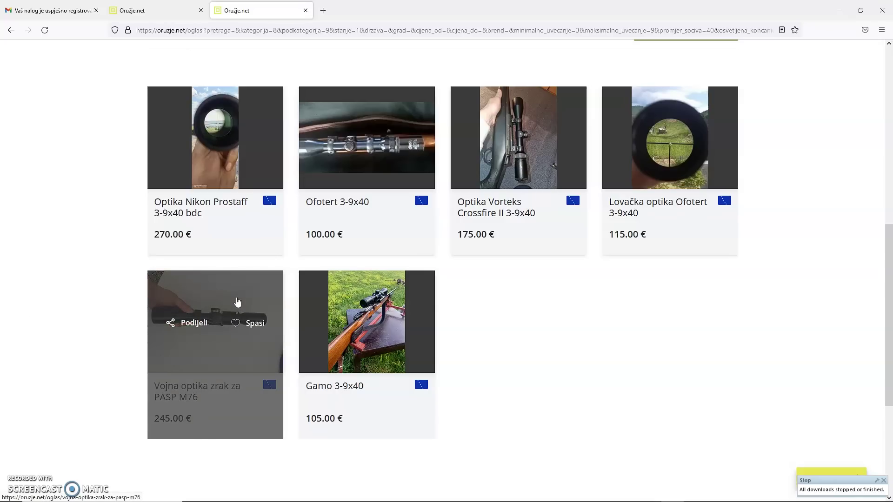
{"action": "left_click", "coordinate": [212, 301]}
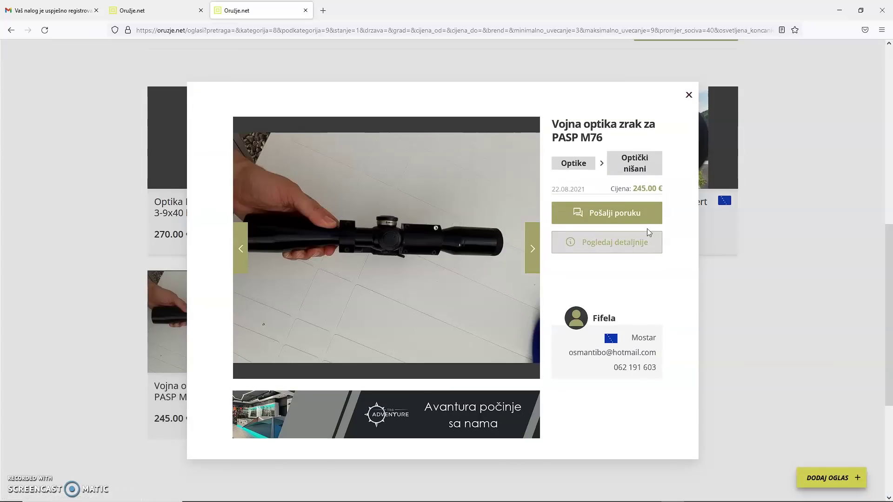
{"action": "left_click", "coordinate": [688, 96]}
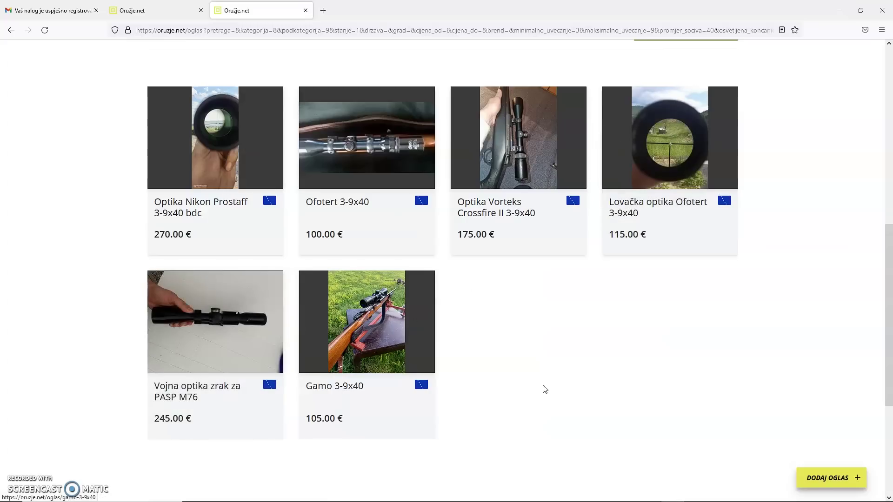
Scroll to the top and return to the Oružje.net home page
{"action": "scroll", "coordinate": [371, 365], "scroll_direction": "up", "scroll_amount": 1}
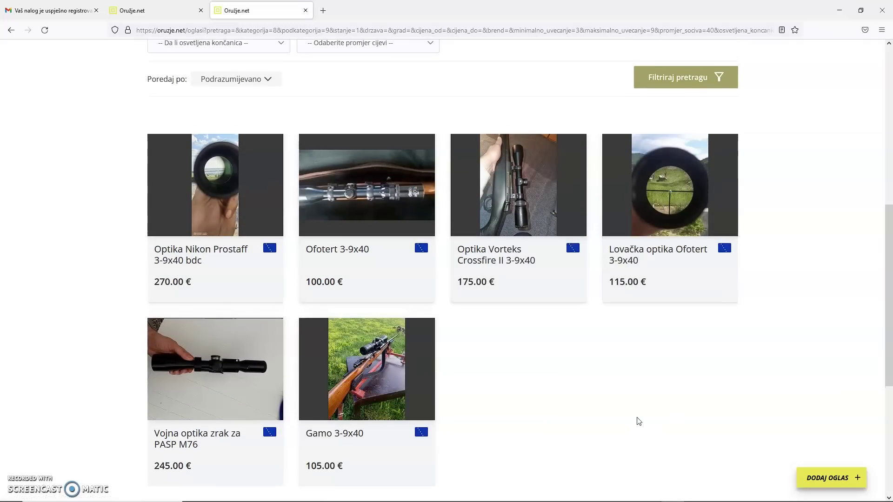
{"action": "scroll", "coordinate": [575, 420], "scroll_direction": "up", "scroll_amount": 8}
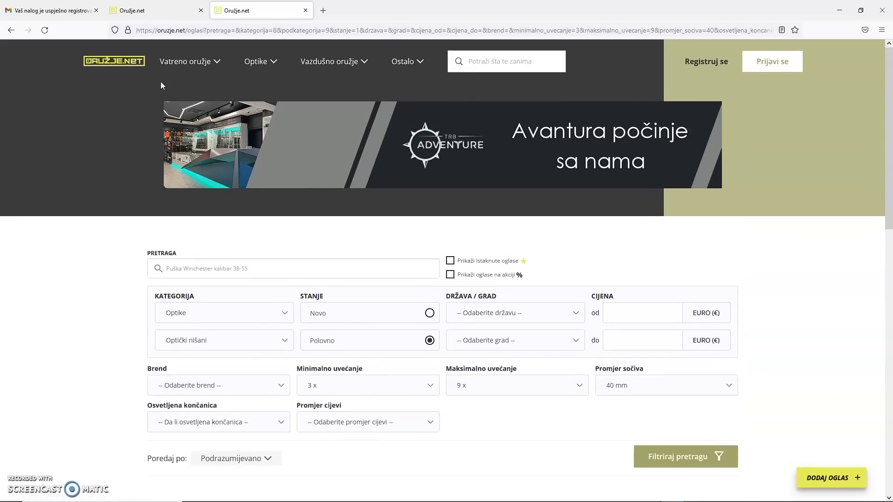
{"action": "left_click", "coordinate": [122, 61]}
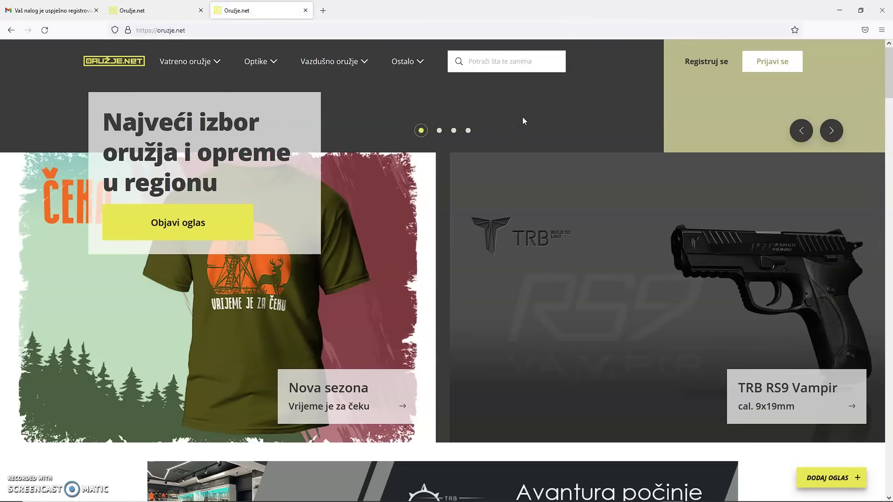